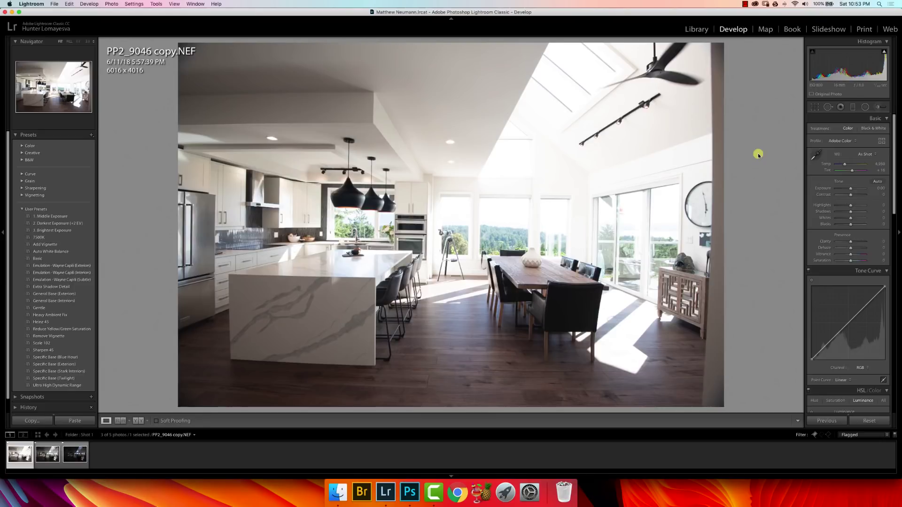
Select all three bracketed kitchen photos and enable Remove Chromatic Aberration and Enable Profile Corrections for them together.
left_click(72, 460, "shift")
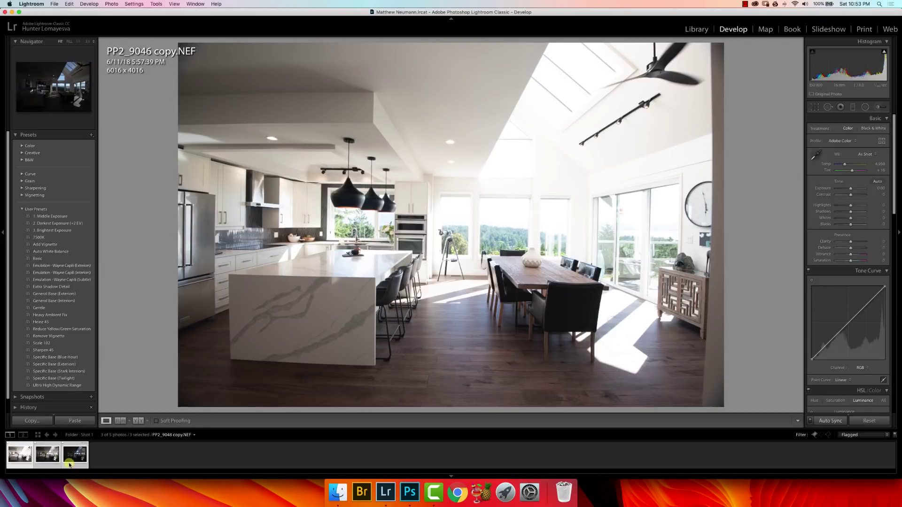
key("Right")
key("Right")
key("Right")
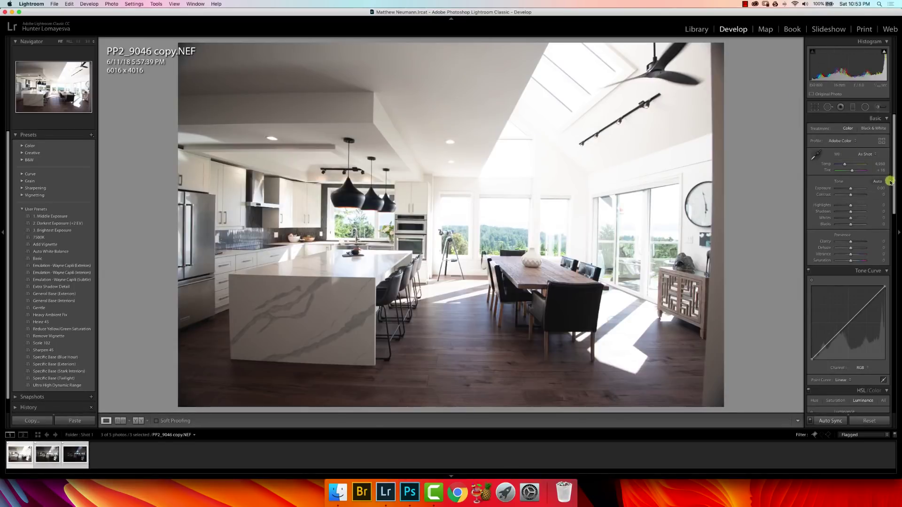
left_click_drag(894, 184, 880, 318)
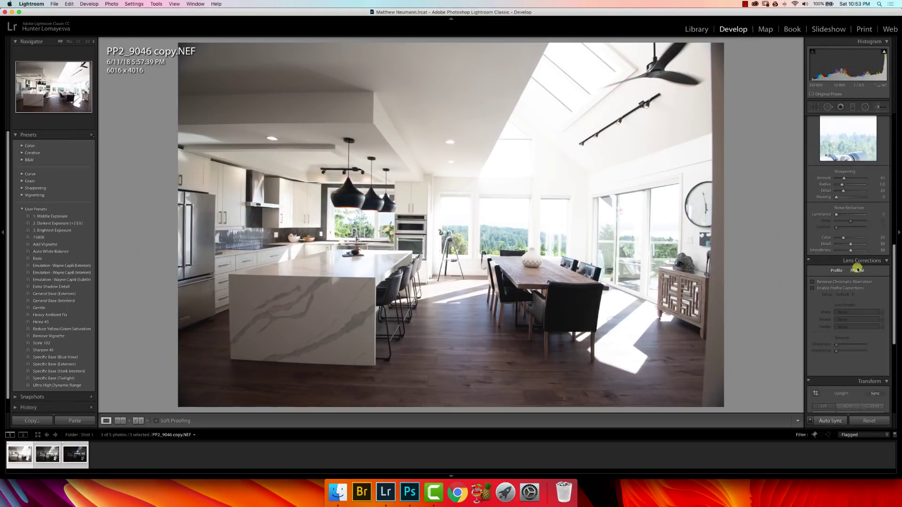
left_click(824, 283)
left_click(842, 289)
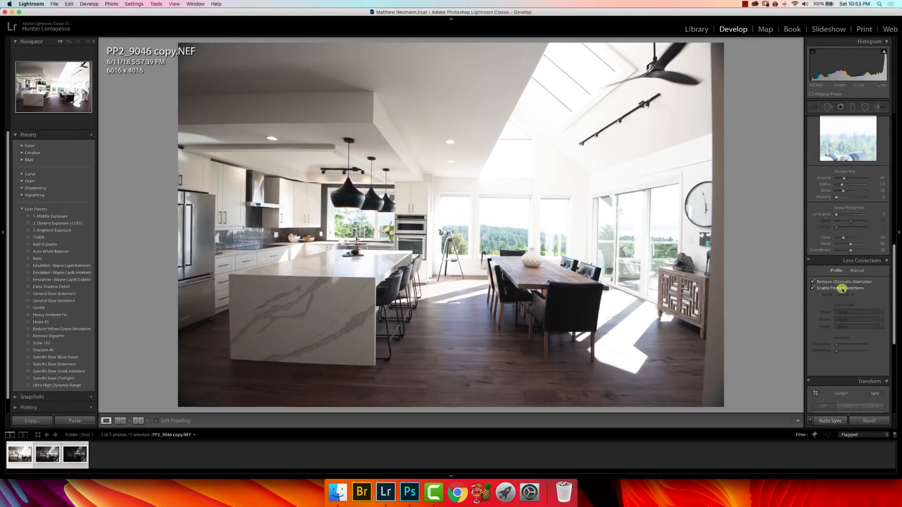
left_click_drag(893, 304, 896, 137)
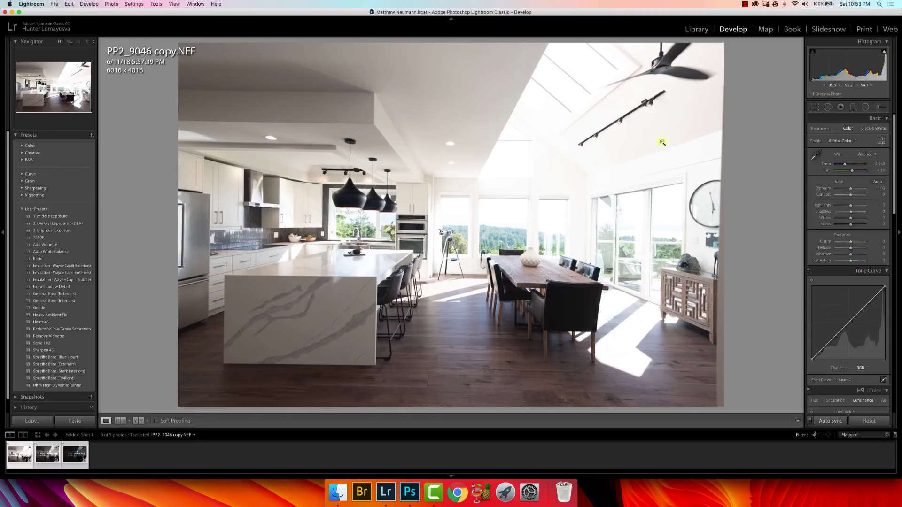
Lower the highlights of the brightest photo, PP2_9046, to about -40 and raise the exposure of PP2_9047 to +0.44.
left_click(20, 462, "super")
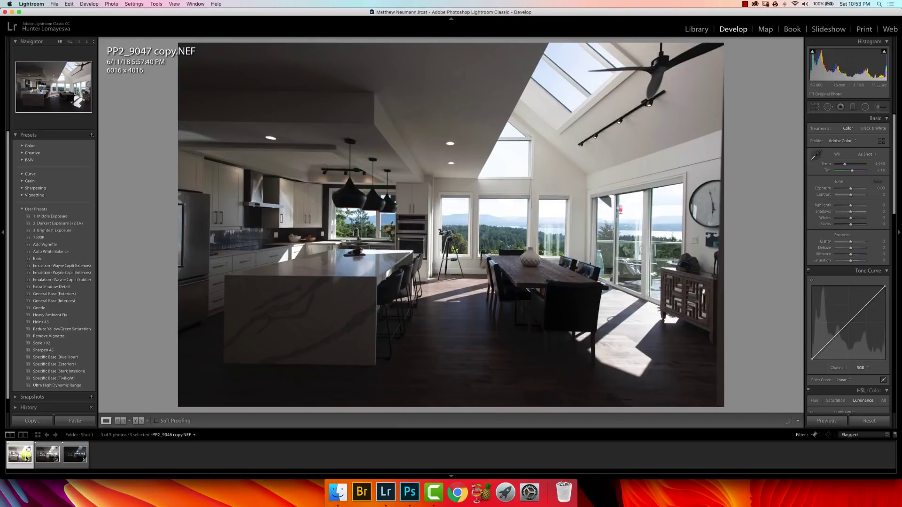
left_click(51, 459)
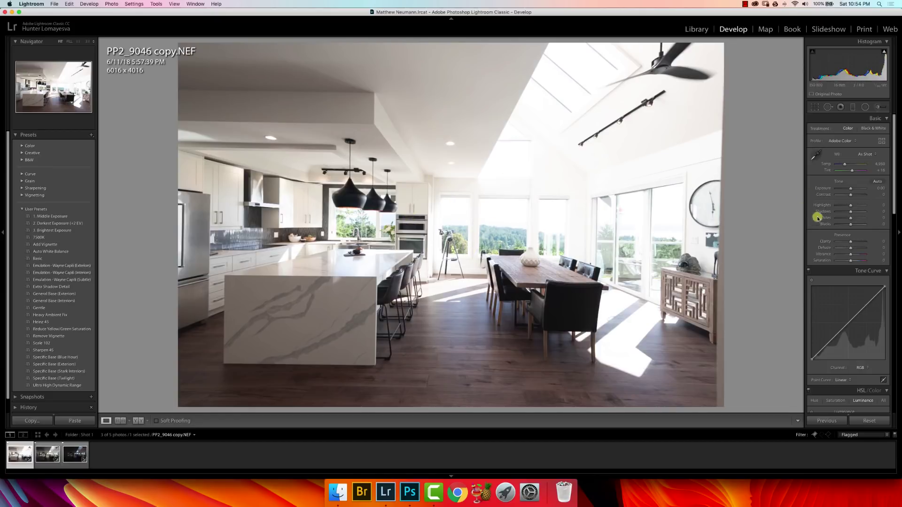
left_click_drag(850, 206, 844, 207)
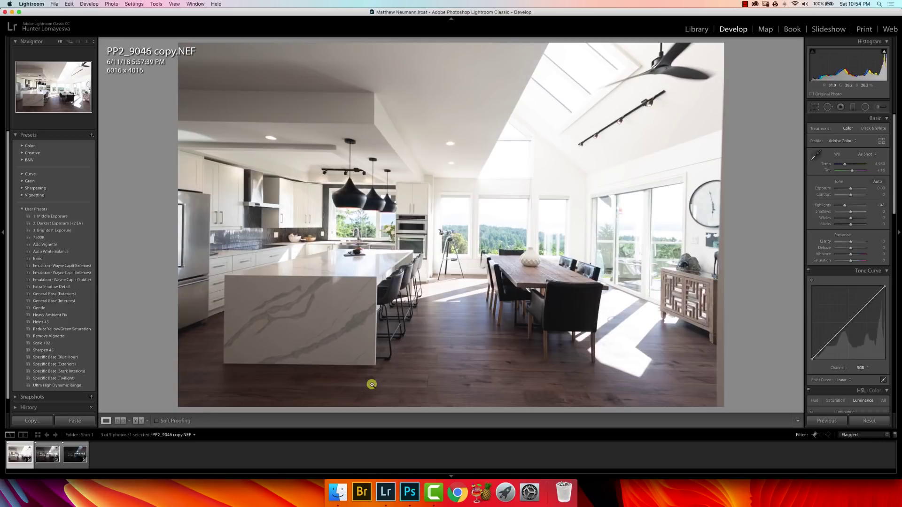
key("Right")
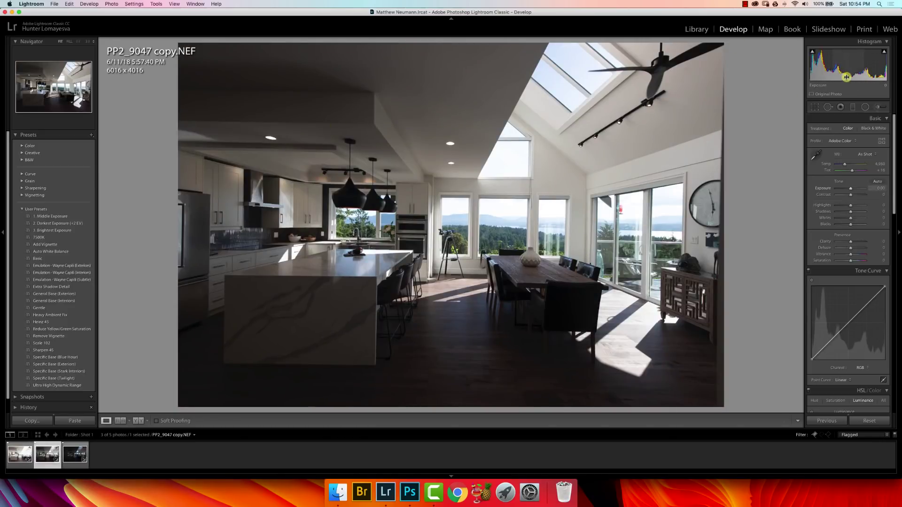
left_click_drag(848, 67, 854, 66)
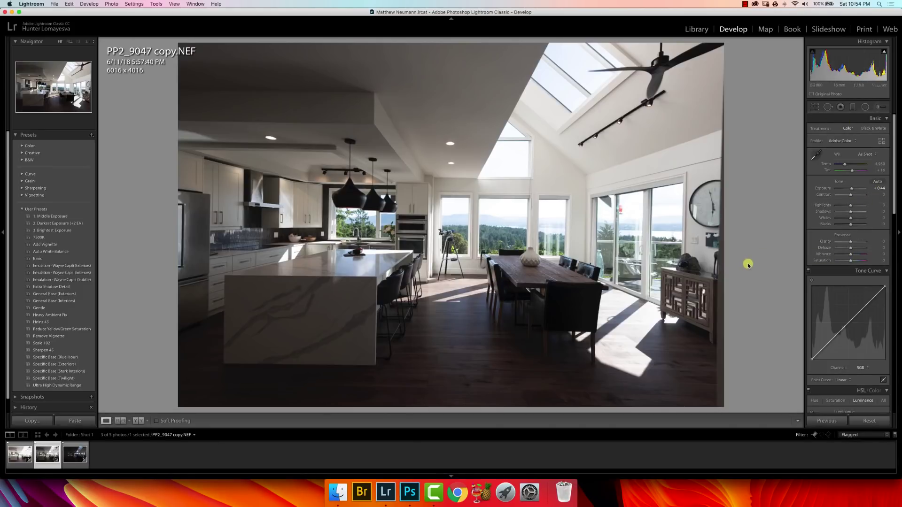
Set the exposure of the darkest photo, PP2_9048, to +2.00 and its highlights to -100.
key("Right")
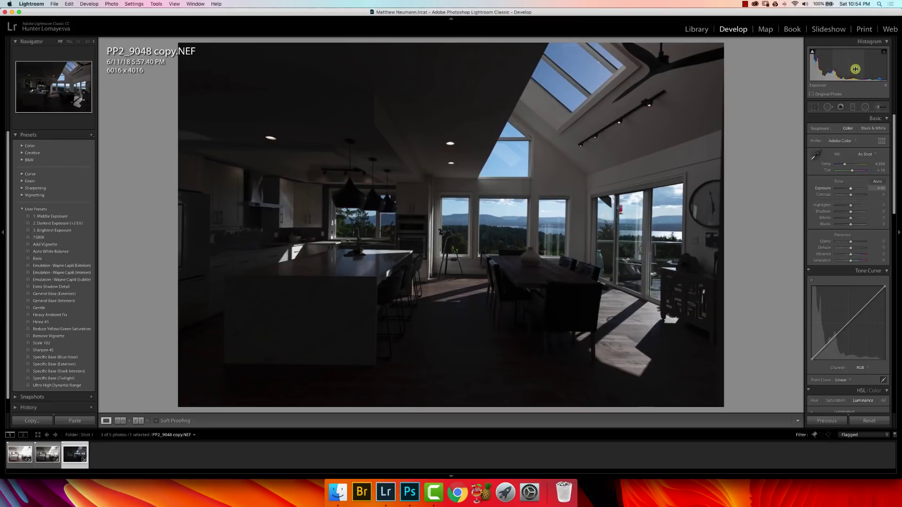
mouse_move(852, 69)
left_mouse_down()
mouse_move(869, 78)
mouse_move(858, 71)
left_mouse_up()
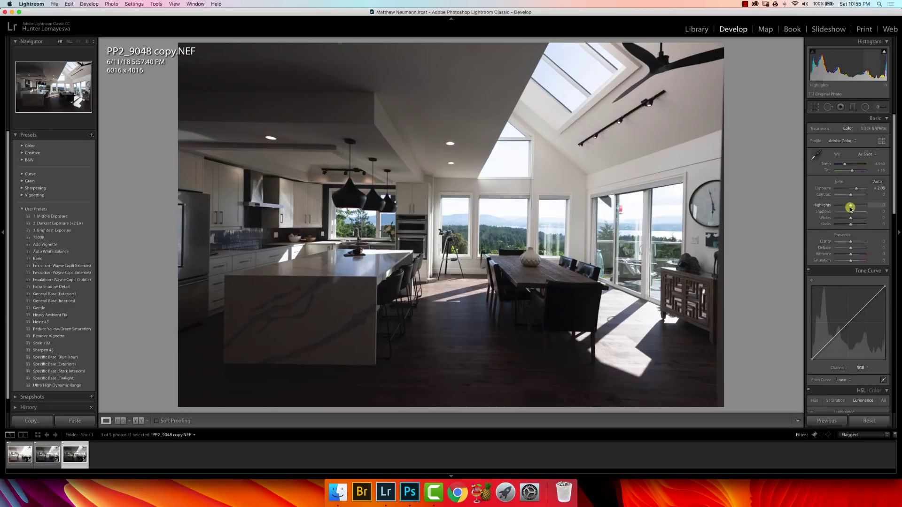
left_click_drag(852, 207, 834, 205)
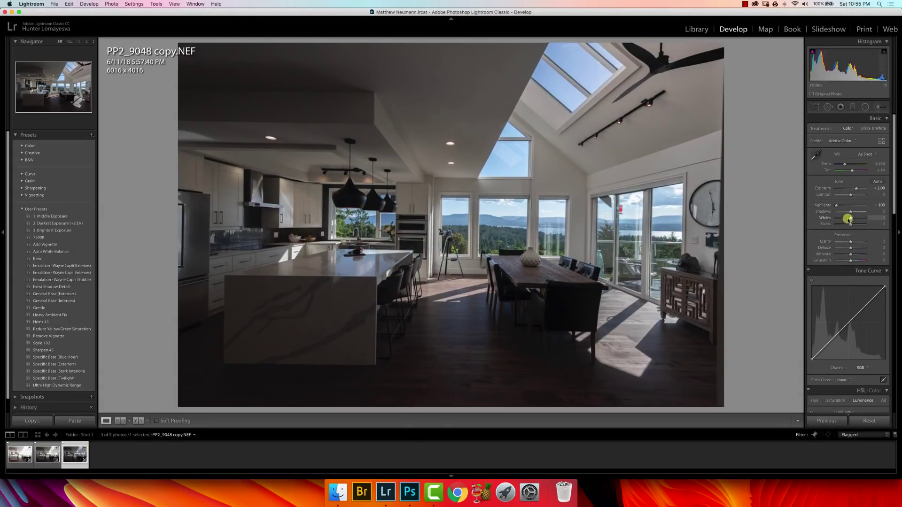
Set PP2_9048's whites to +21, shadows to +100 and clarity to +61, and raise its blacks strongly.
key("alt")
left_click_drag(851, 219, 854, 220)
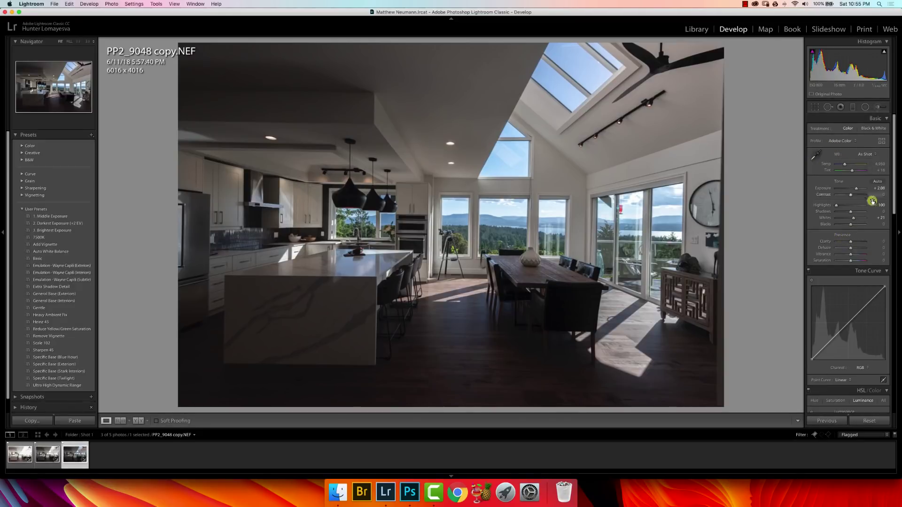
left_click_drag(855, 213, 866, 238)
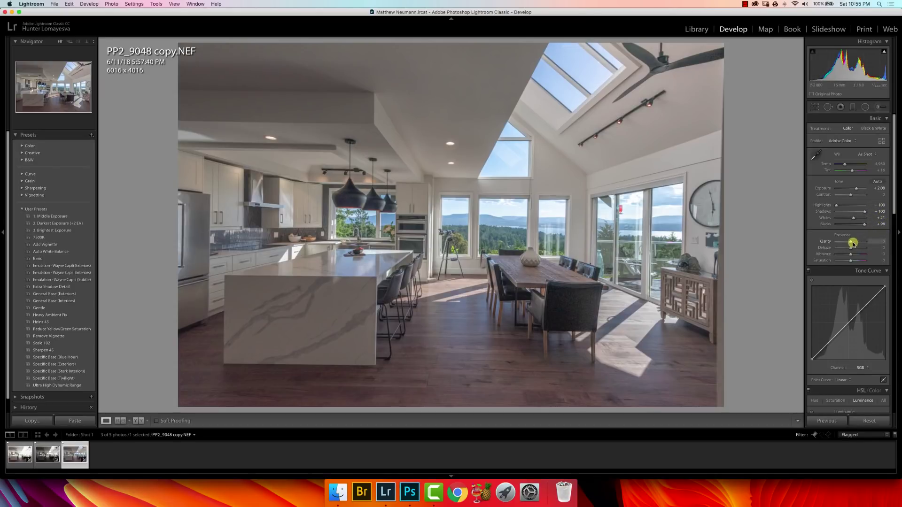
left_click_drag(852, 241, 868, 243)
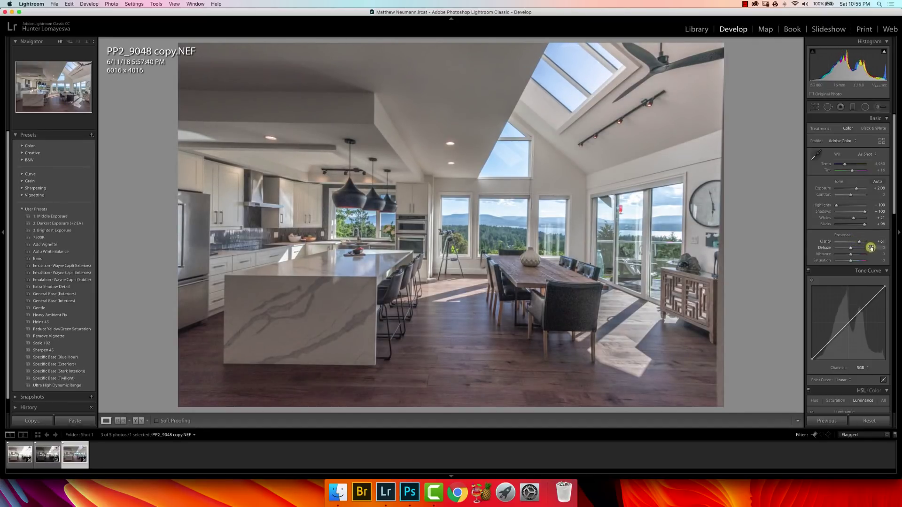
Darken PP2_9048's sky and foliage by setting luminance to -41 for blue, -30 for aqua, -40 for green and -20 for yellow.
left_click_drag(895, 203, 874, 262)
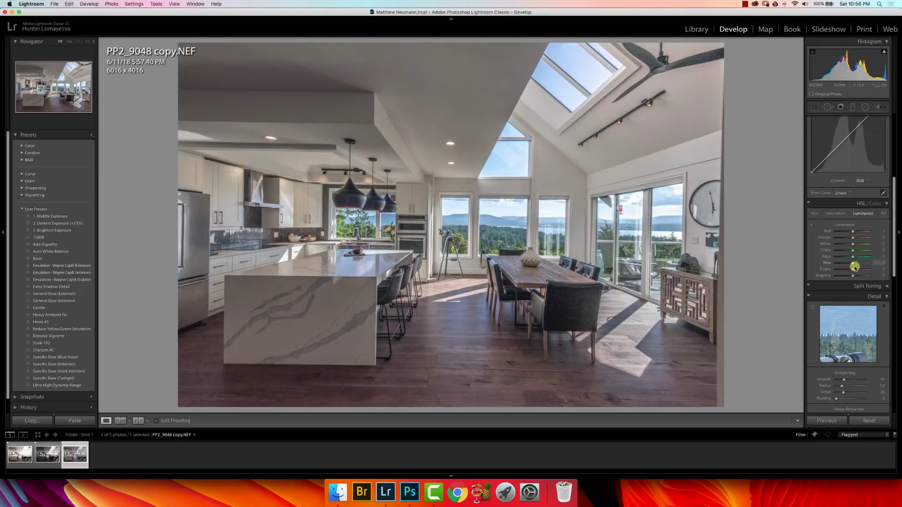
left_click_drag(853, 264, 848, 264)
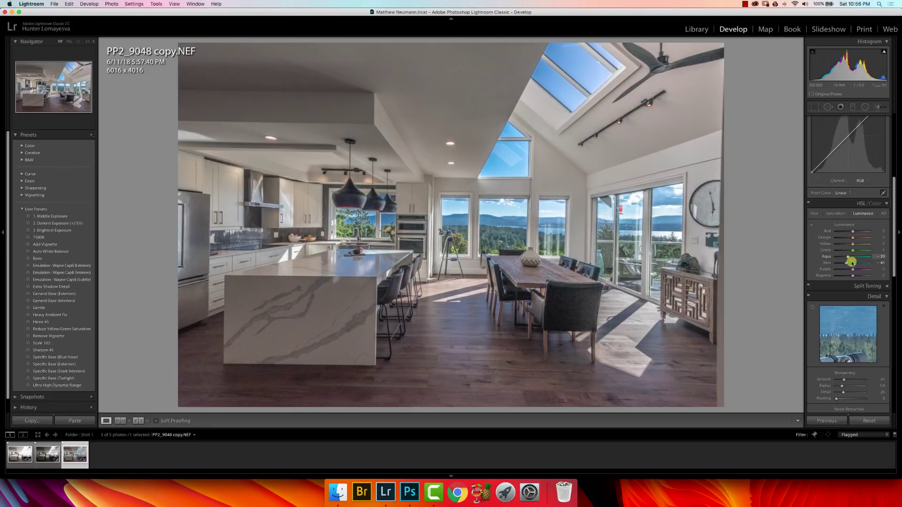
left_click_drag(855, 253, 850, 249)
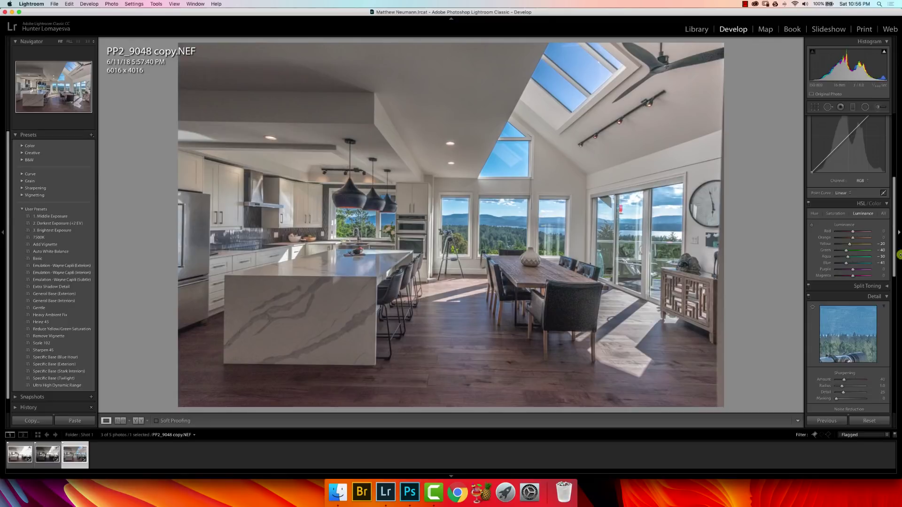
left_click_drag(892, 262, 893, 197)
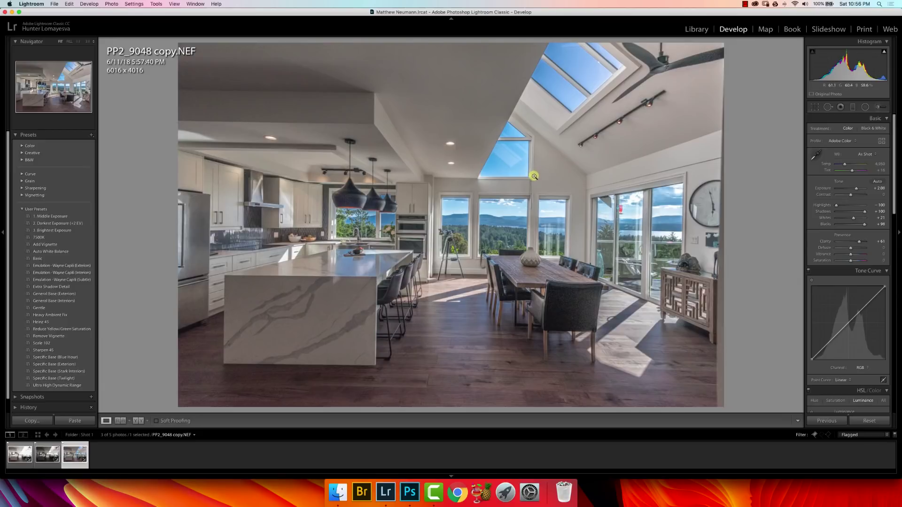
Compare the edited PP2_9048 with PP2_9047, and check PP2_9048 against its unedited version.
key("Left")
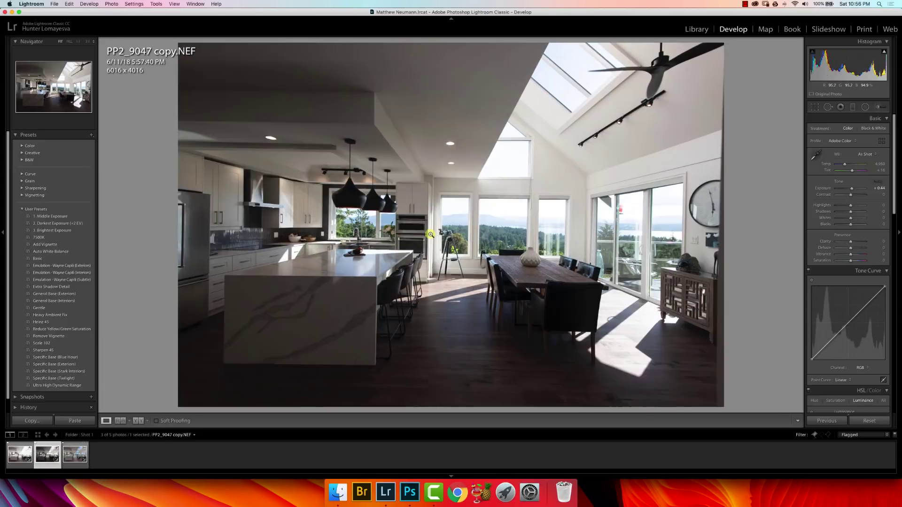
key("Right")
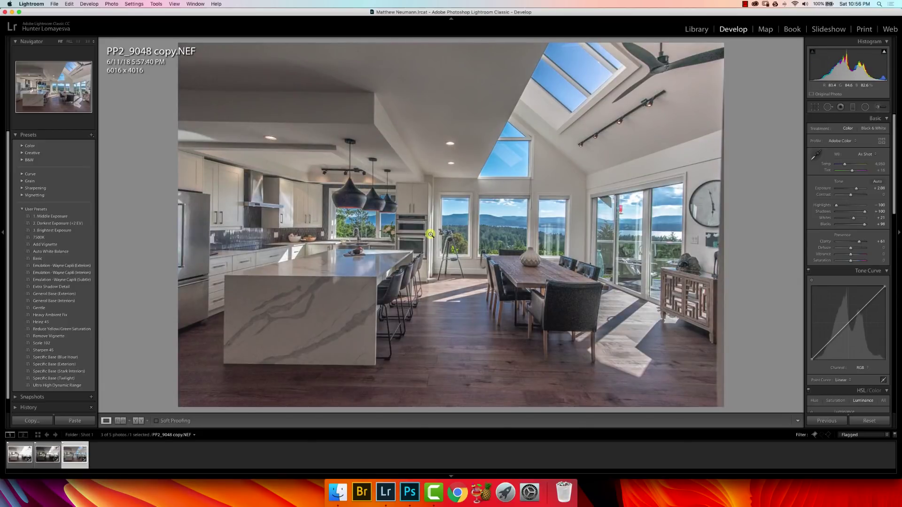
key("Left")
key("Right")
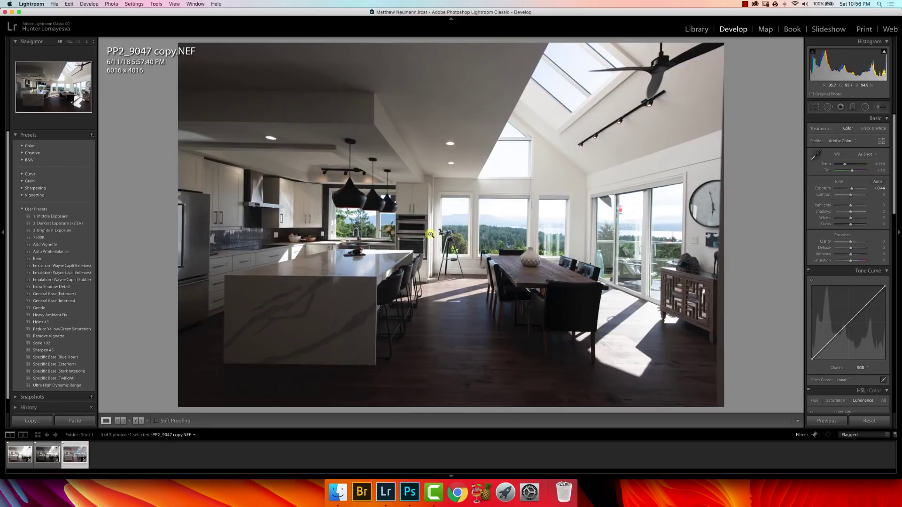
key("Left")
key("Right")
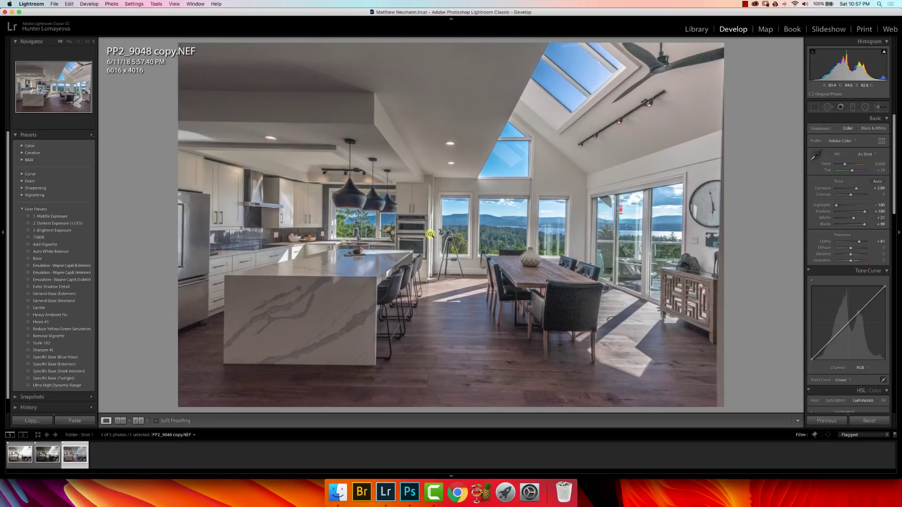
key("backslash")
key("backslash")
key("Left")
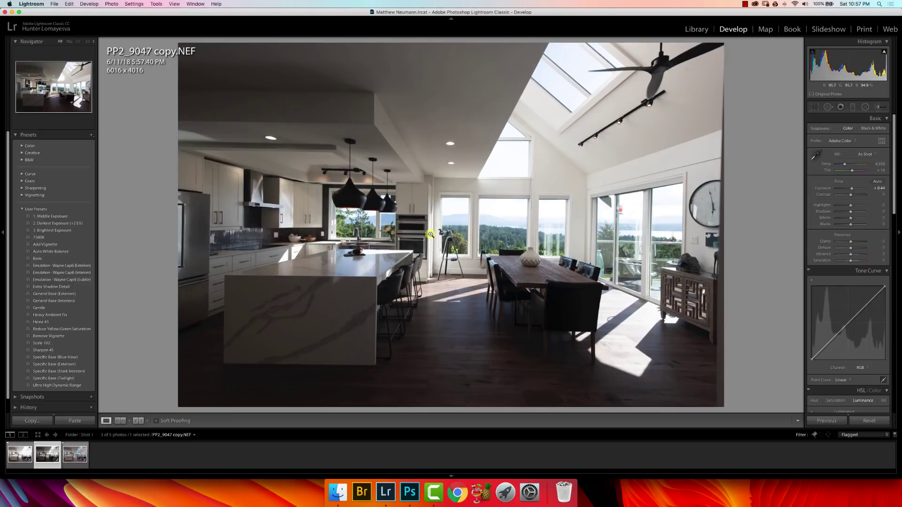
key("Right")
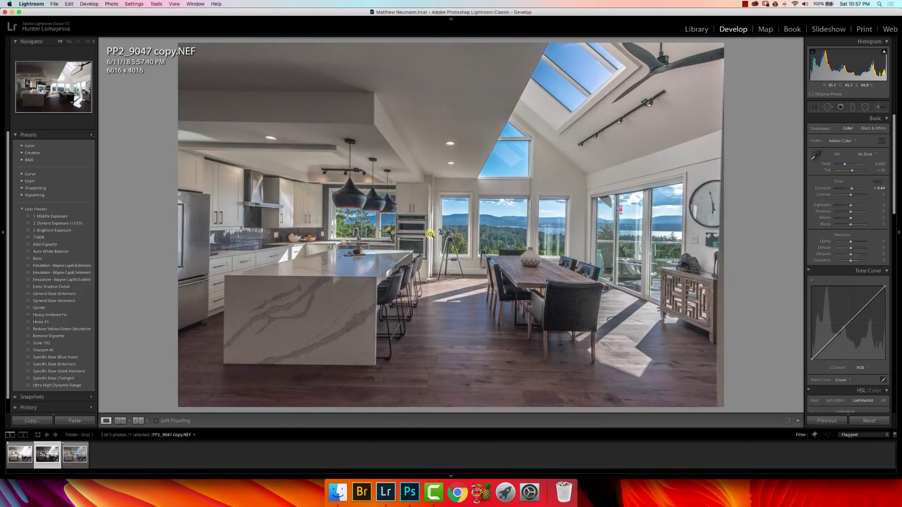
key("Right")
key("Left")
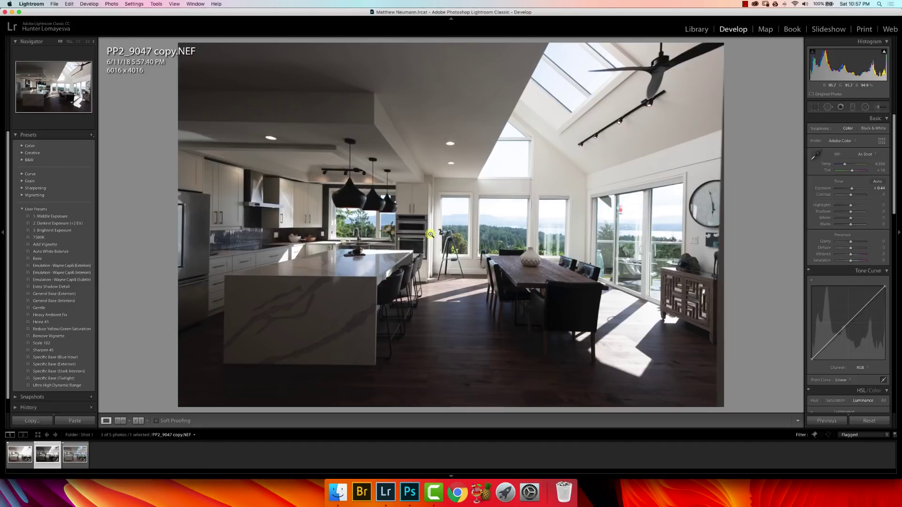
key("Right")
key("Left")
Compare the window views of PP2_9047 and PP2_9048 up close, and examine the image quality of PP2_9048's dining table and chairs.
left_click(507, 231)
left_click_drag(503, 240, 462, 250)
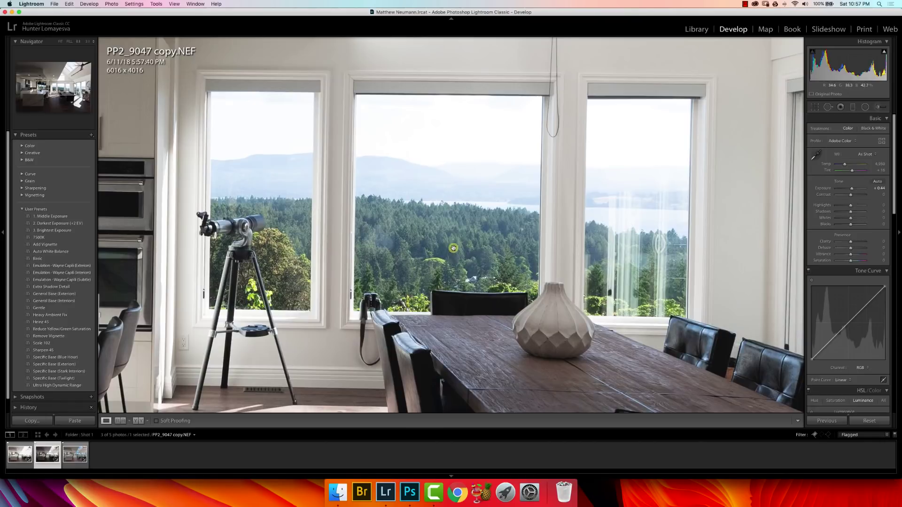
key("Right")
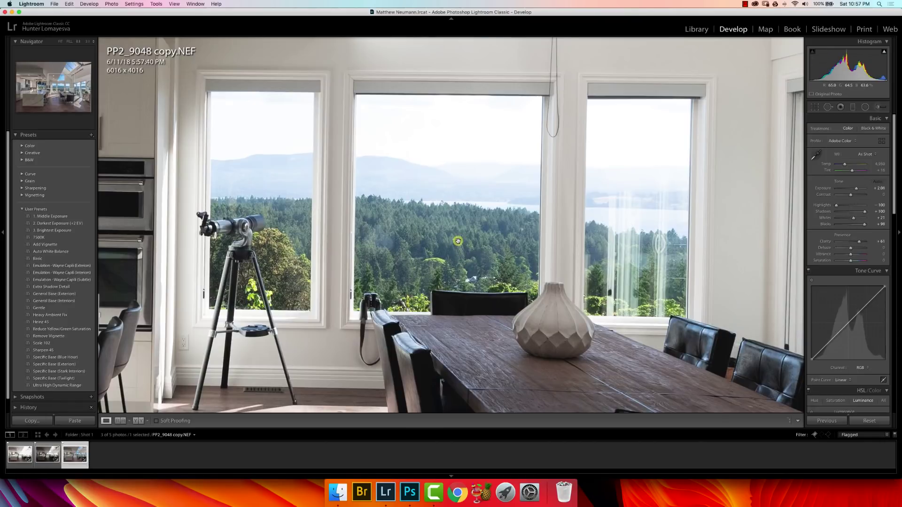
scroll(451, 220, "down", 5)
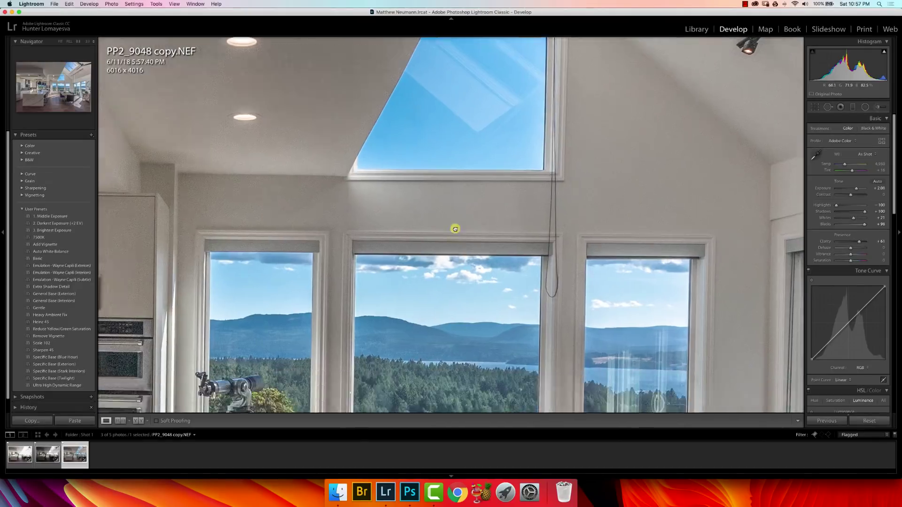
key("Left")
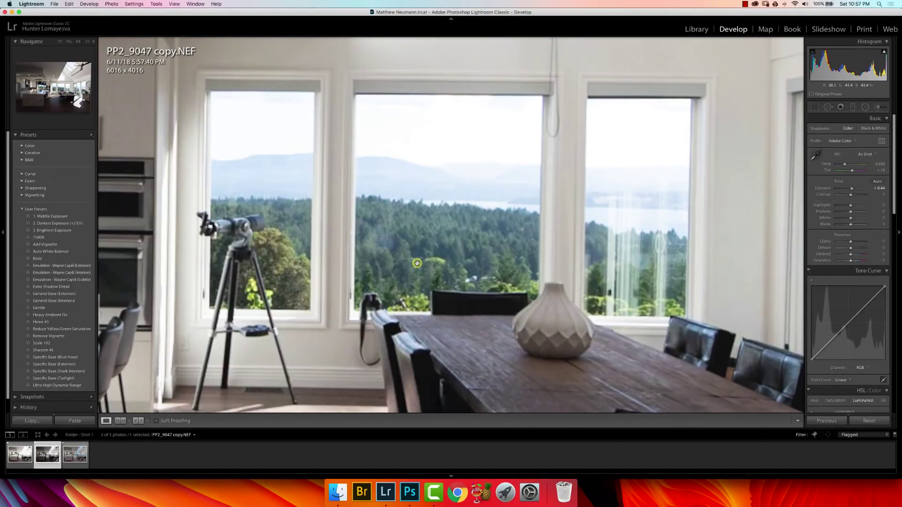
key("Right")
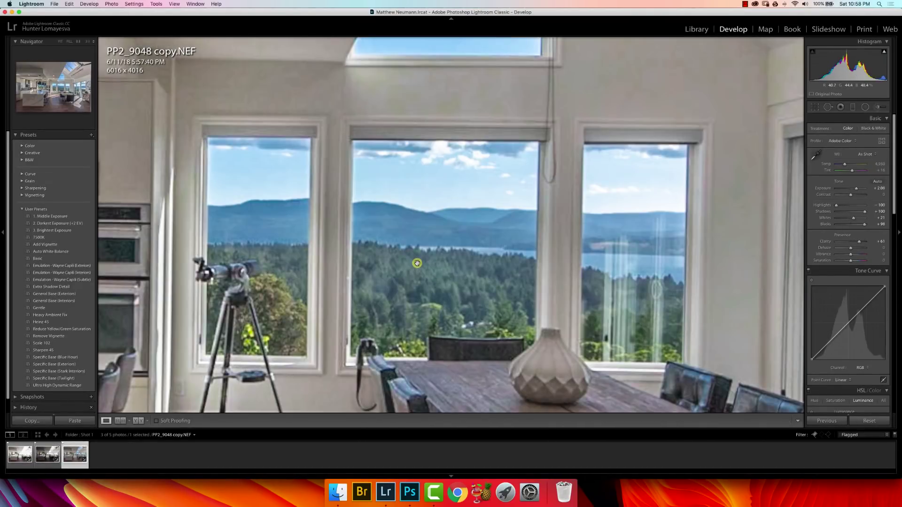
key("Left")
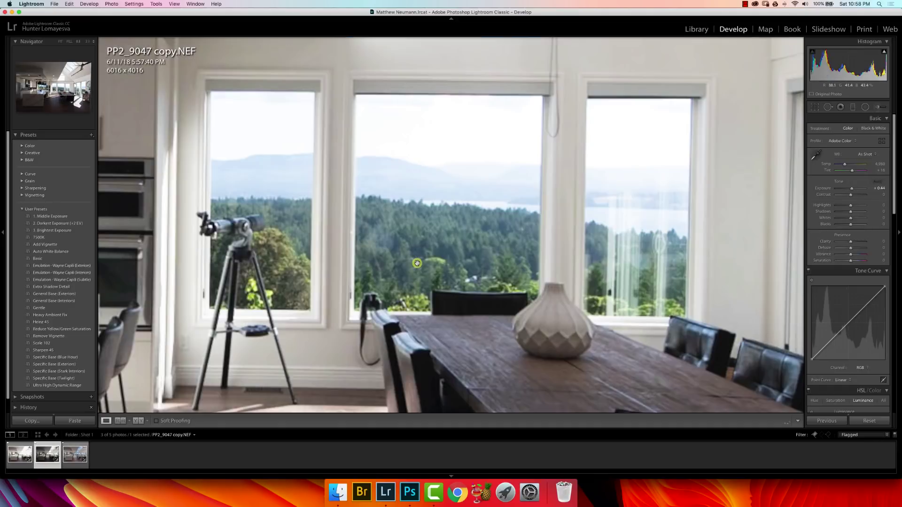
key("Right")
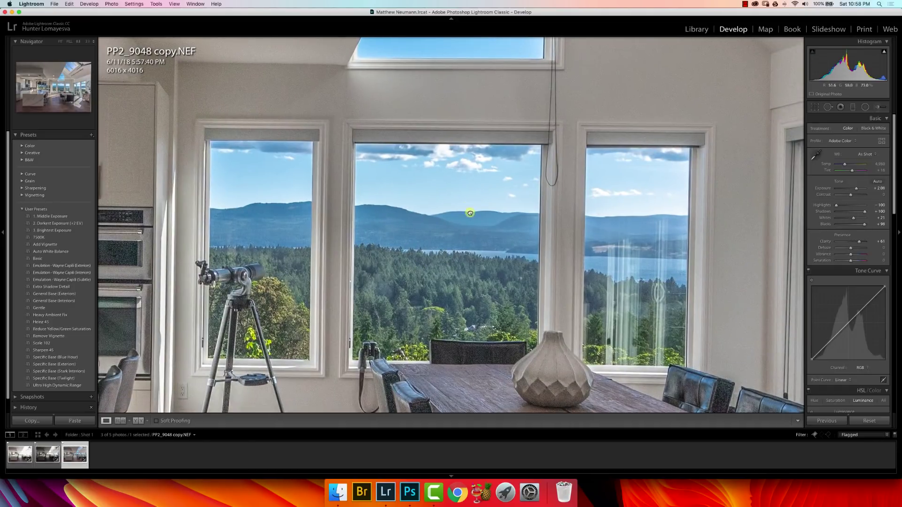
left_click_drag(470, 213, 424, 62)
left_click_drag(486, 270, 345, 118)
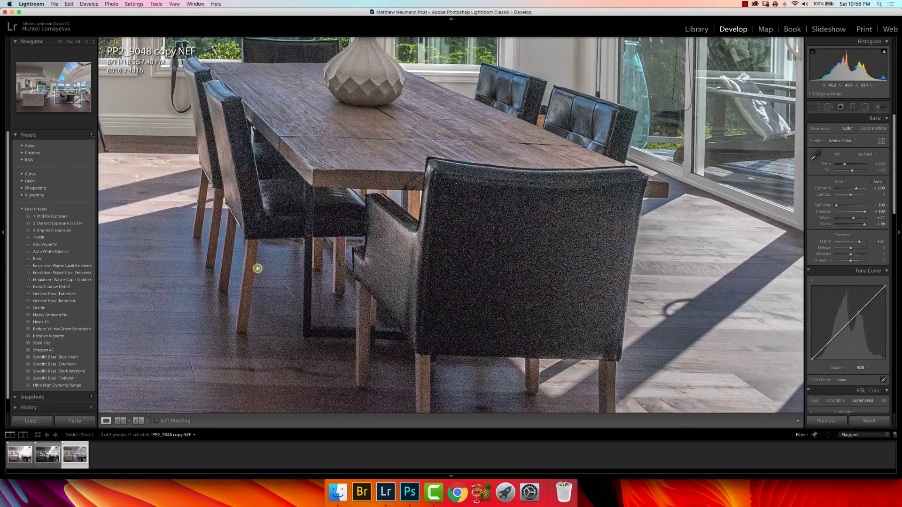
Compare the dining chairs in PP2_9047 and PP2_9048 up close, and examine PP2_9048's sideboard, glass doors and window views.
left_click(370, 247)
left_click(47, 454)
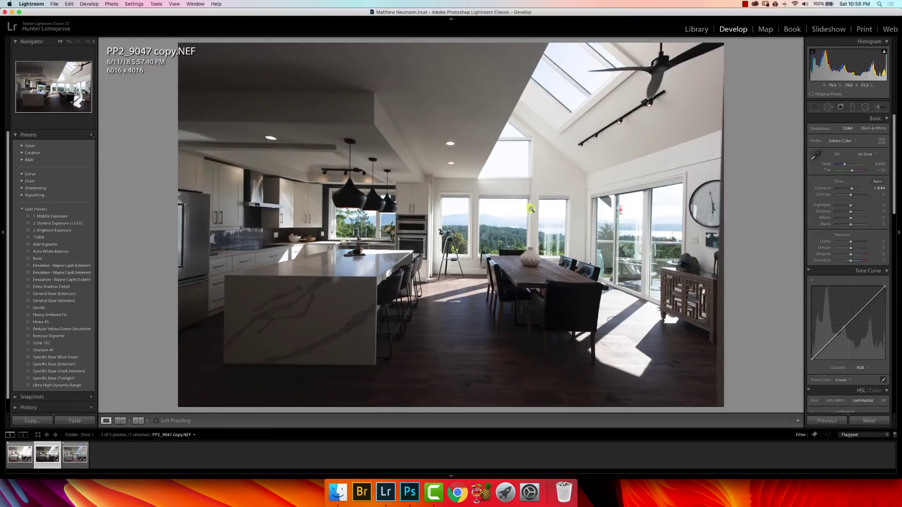
left_click(599, 305)
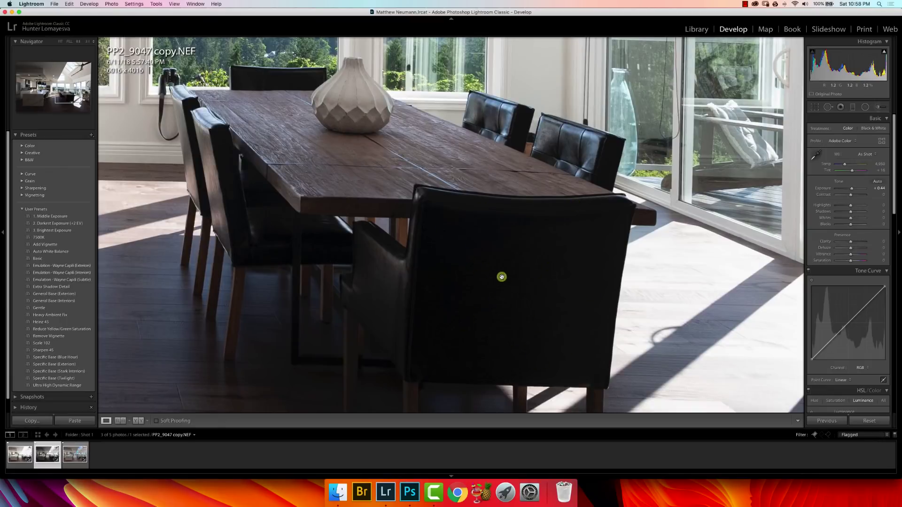
key("Right")
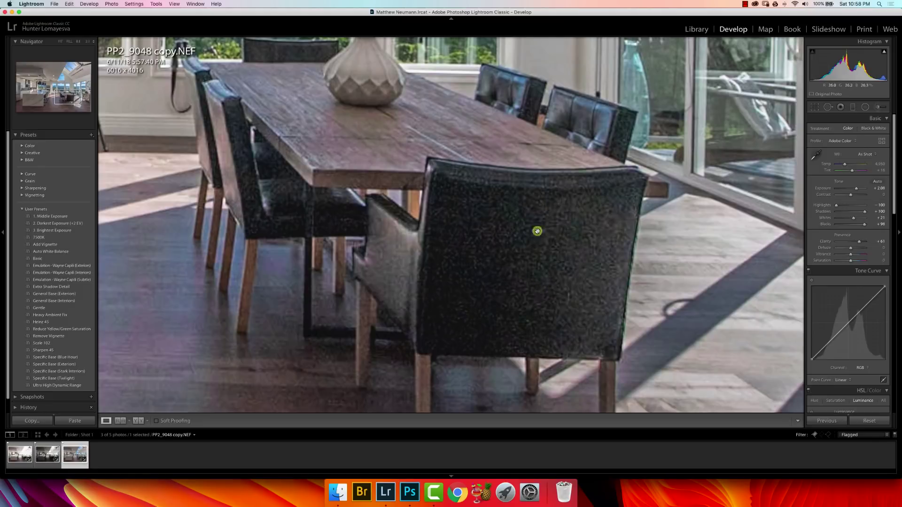
left_click_drag(536, 220, 328, 242)
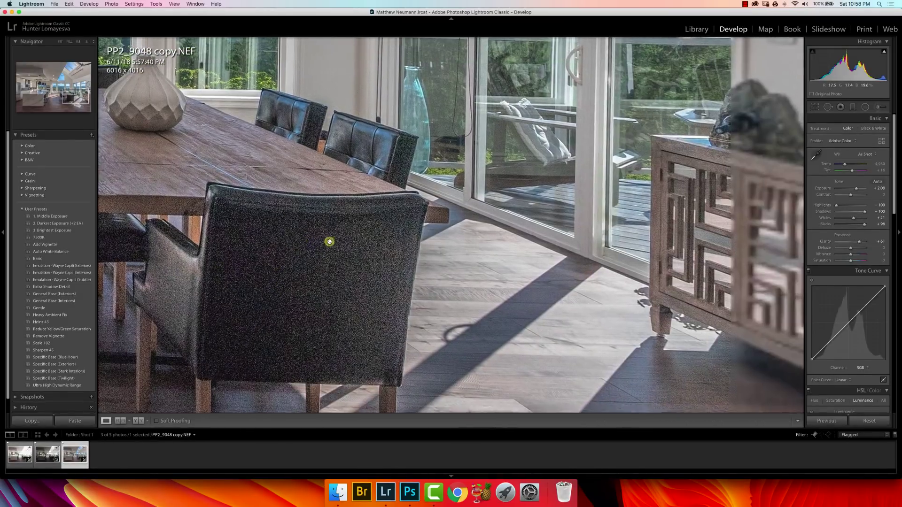
left_click_drag(487, 128, 514, 324)
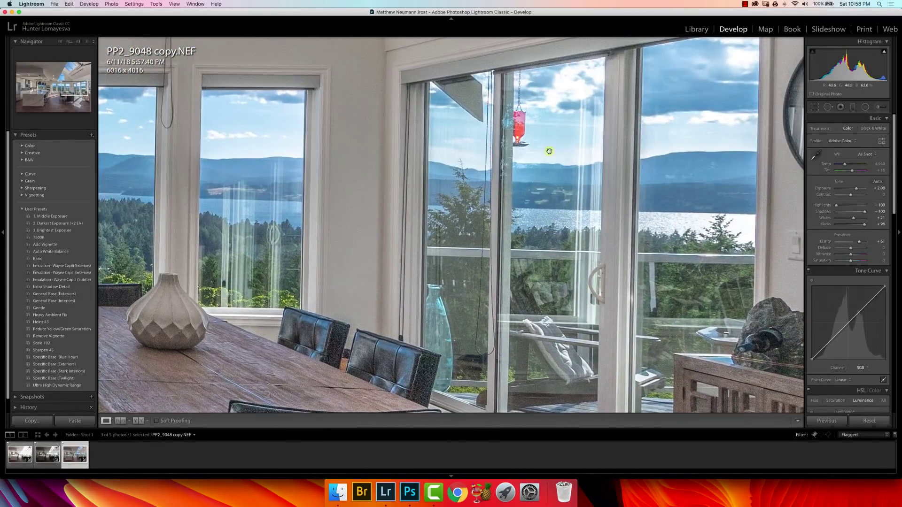
left_click_drag(268, 201, 635, 233)
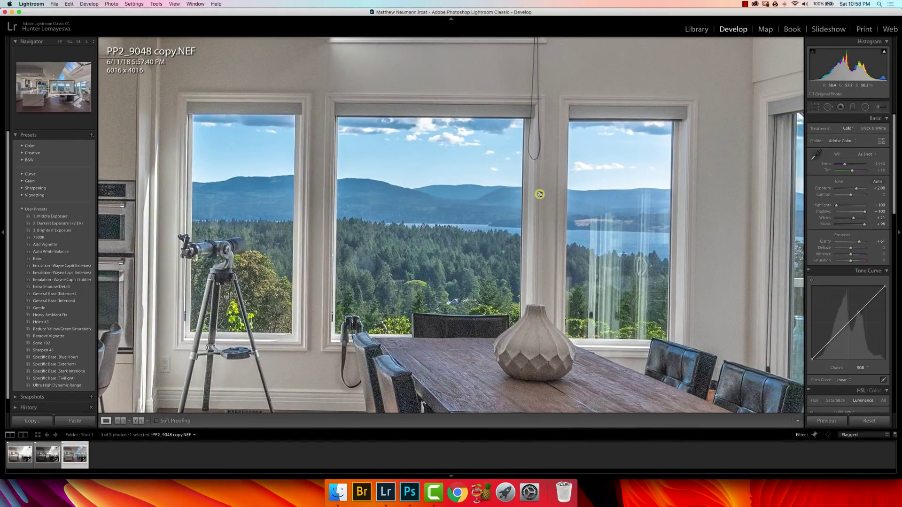
left_click(545, 265)
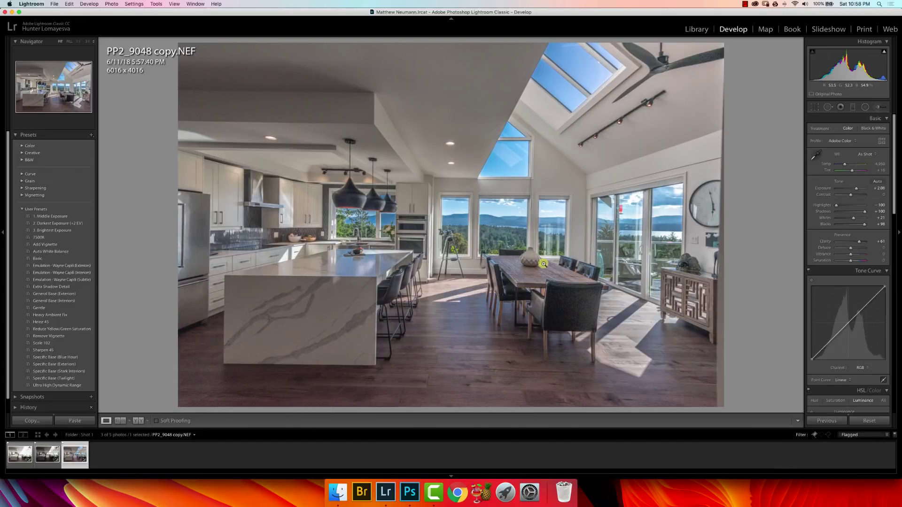
Compare the full views of the three exposures PP2_9046, PP2_9047 and PP2_9048.
key("Left")
key("Left")
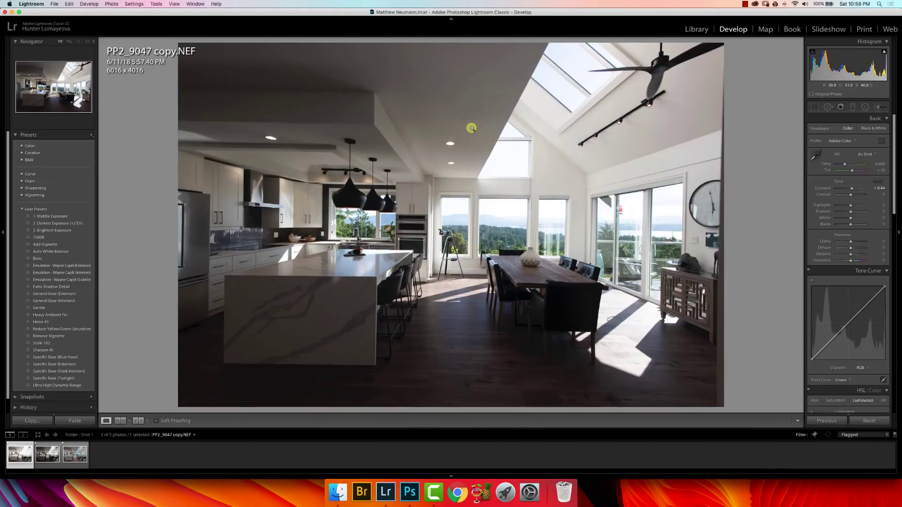
key("Right")
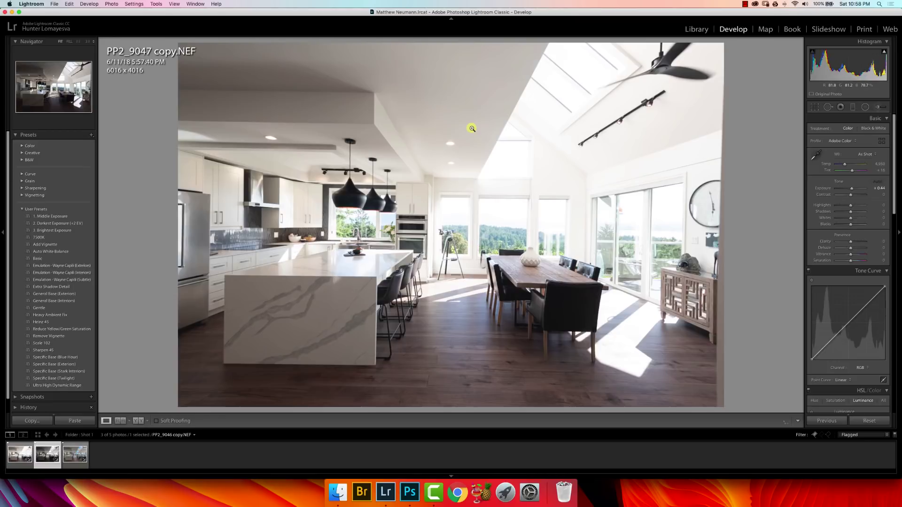
key("Right")
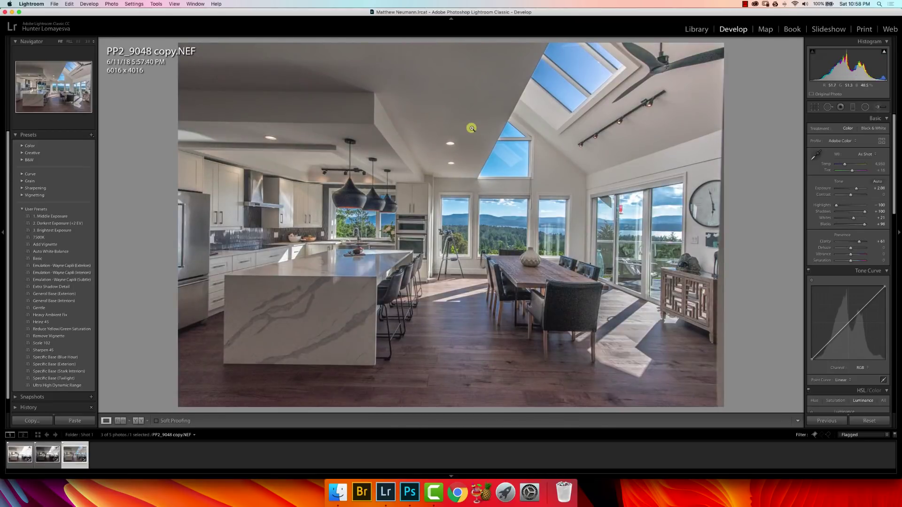
key("Left")
key("Left")
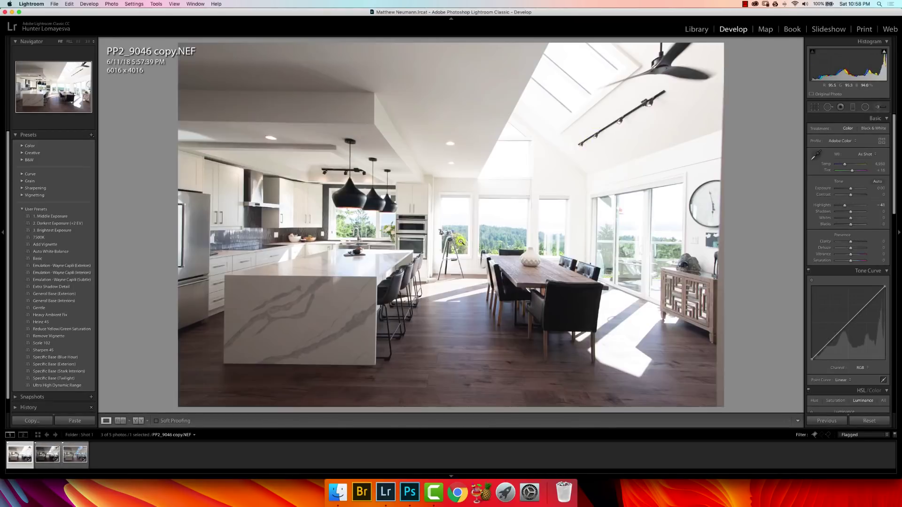
Select all three kitchen exposures and open them together as layers in one Photoshop document.
left_click(72, 458, "super")
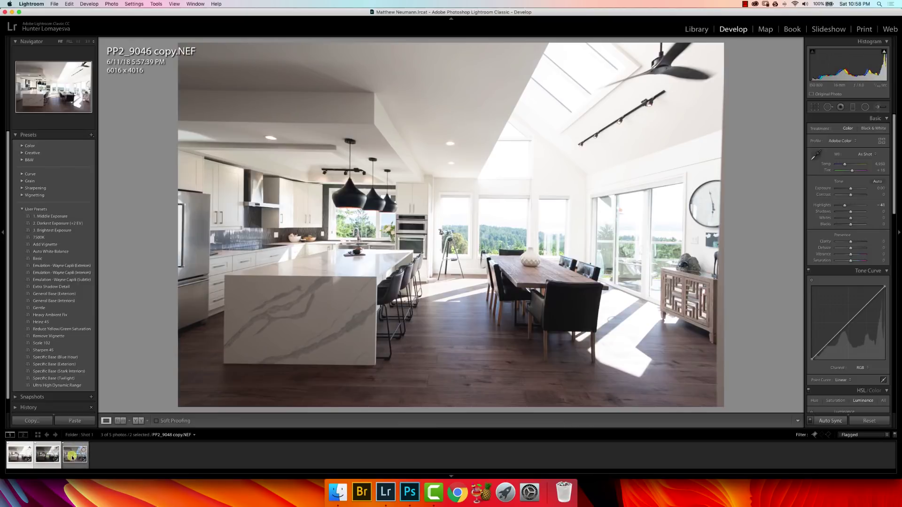
left_click(72, 458, "shift")
right_click(485, 170)
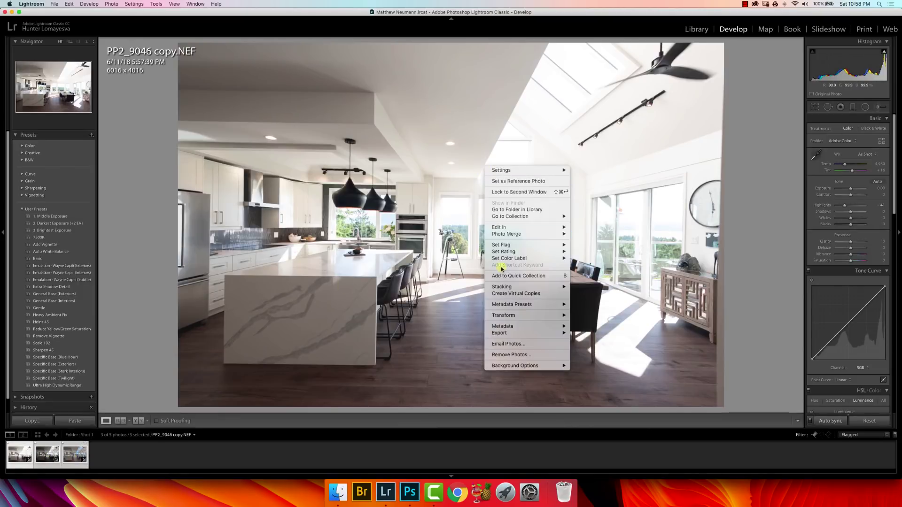
mouse_move(526, 228)
left_click(612, 262)
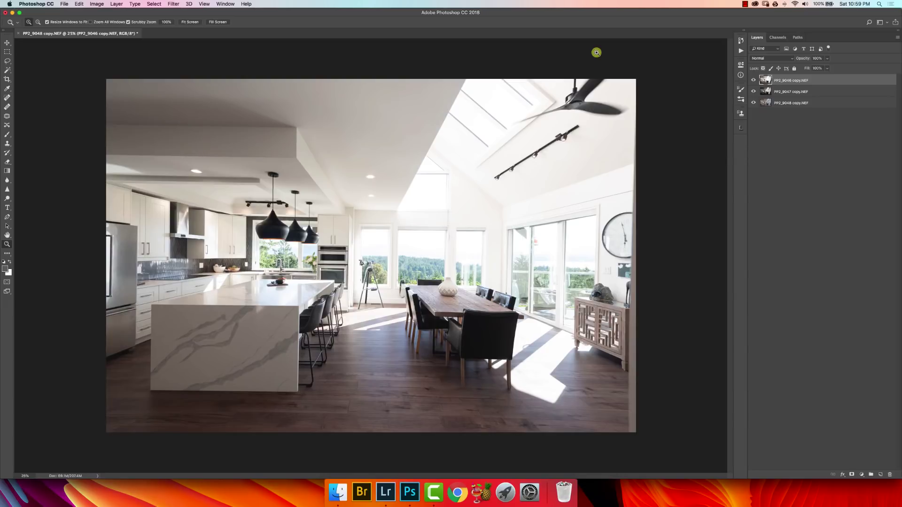
Hide the PP2_9046 and PP2_9047 layers and rename the PP2_9048 layer as Dark Fix.
left_click_drag(754, 81, 754, 91)
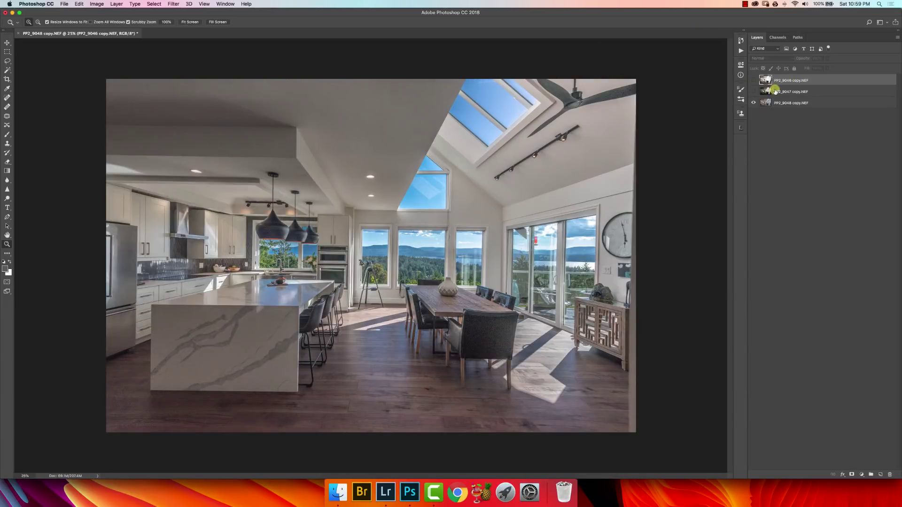
double_click(789, 107)
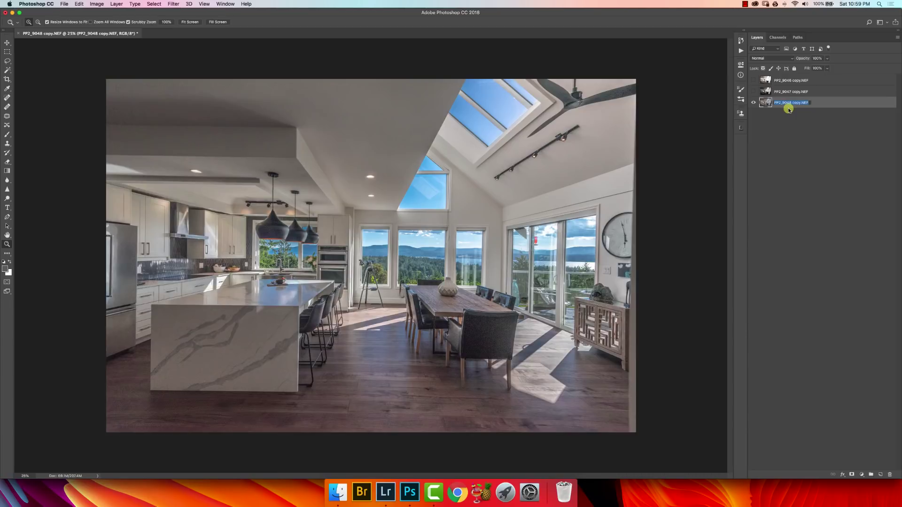
type("Dark Fix")
key("Return")
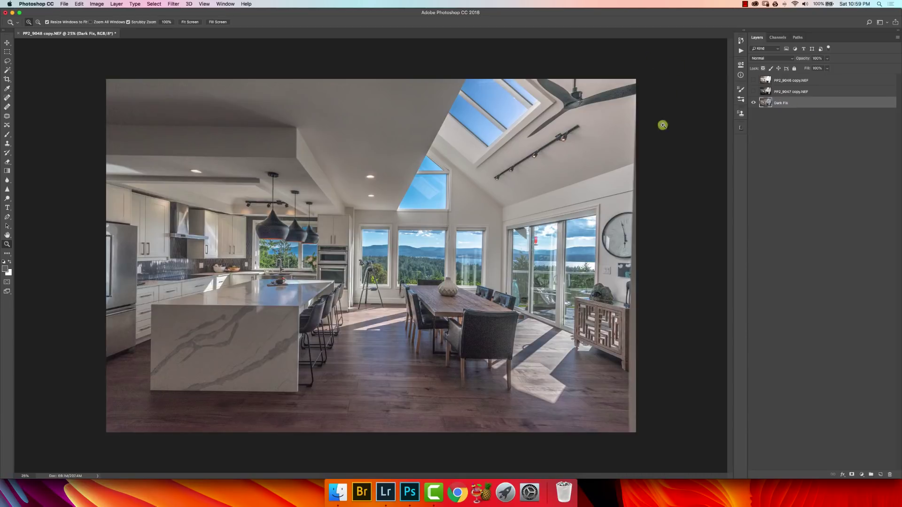
Show the PP2_9047 layer and rename it as Middle.
left_click(753, 91)
left_click(771, 93)
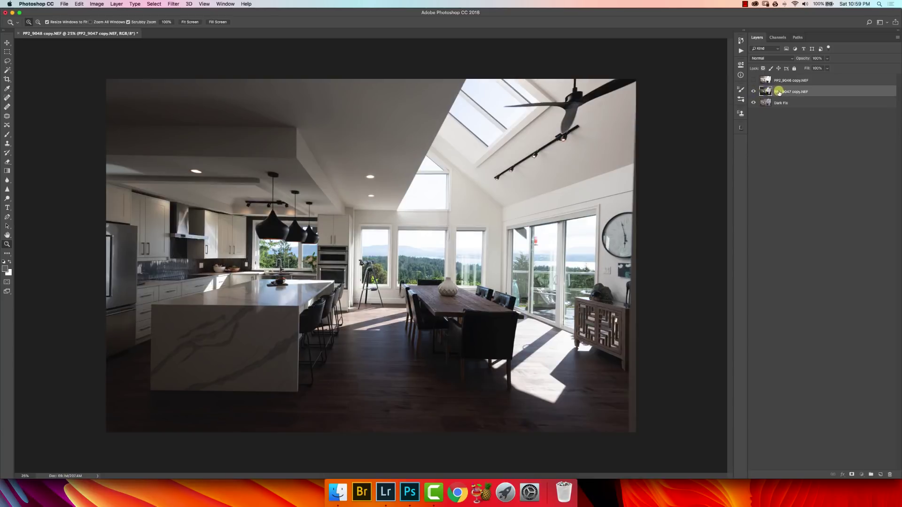
double_click(775, 92)
type("Middle")
key("Return")
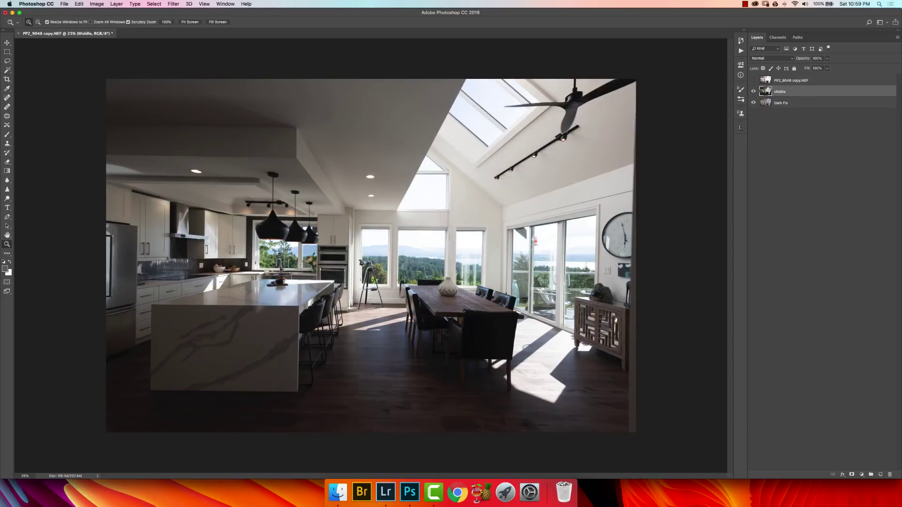
Show the PP2_9046 layer and rename it as Bright.
left_click(754, 81)
left_click(775, 82)
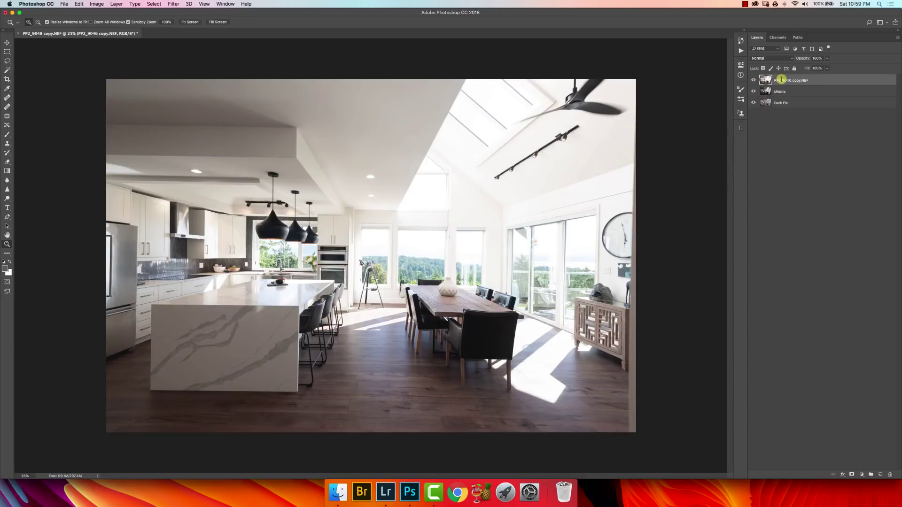
double_click(776, 81)
type("E")
type("right")
key("Return")
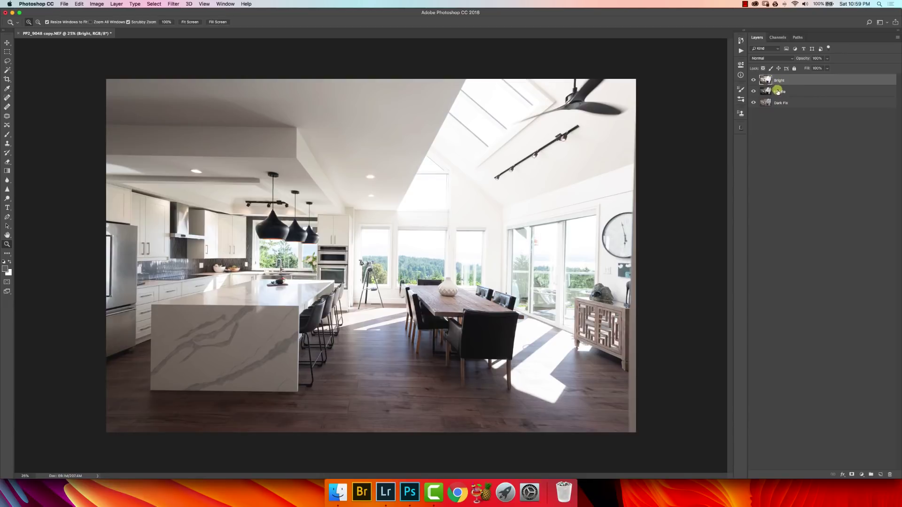
Move the Middle layer below Dark Fix, to the bottom of the layer stack.
left_click_drag(777, 92, 785, 112)
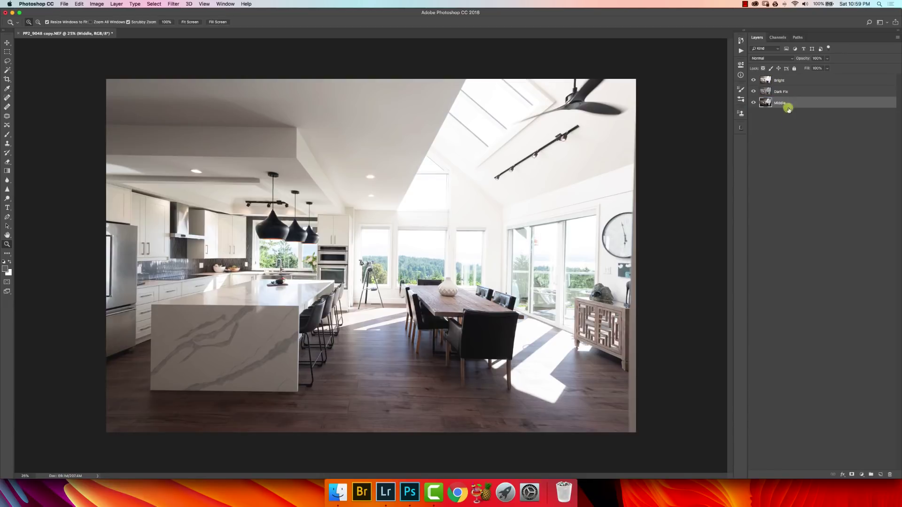
left_click(778, 94)
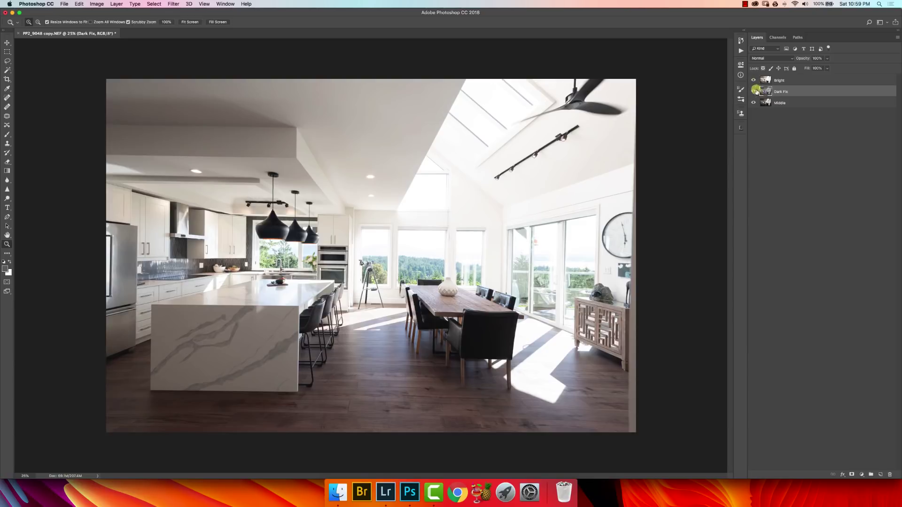
Add black layer masks to the Bright and Dark Fix layers so both are fully hidden.
left_click(784, 83)
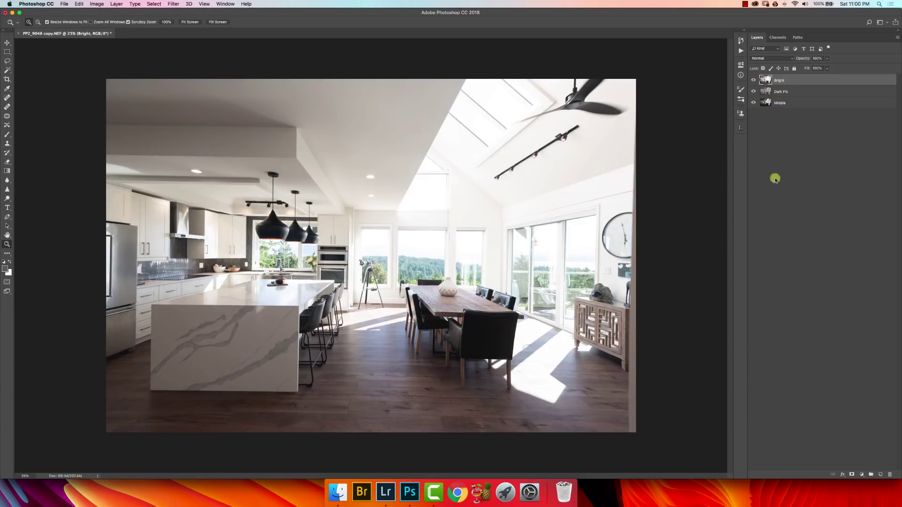
key("alt")
left_click(852, 475, "alt")
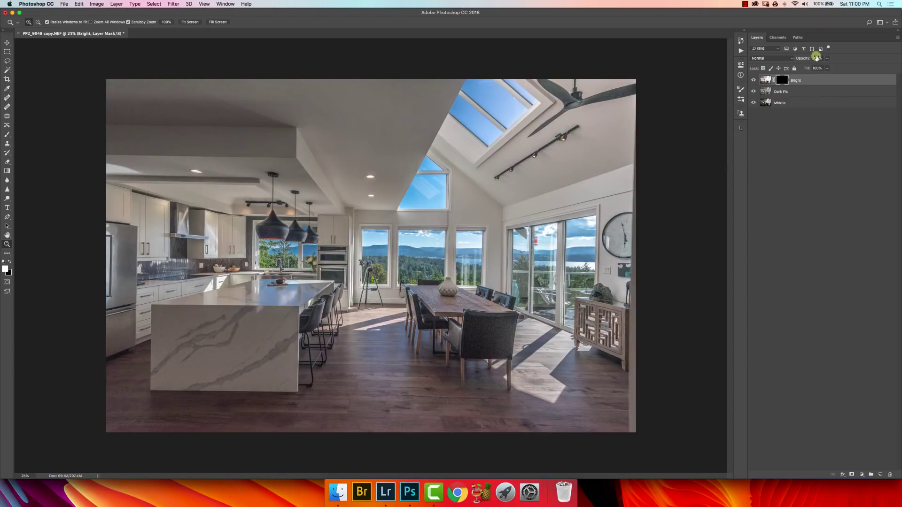
left_click(791, 91)
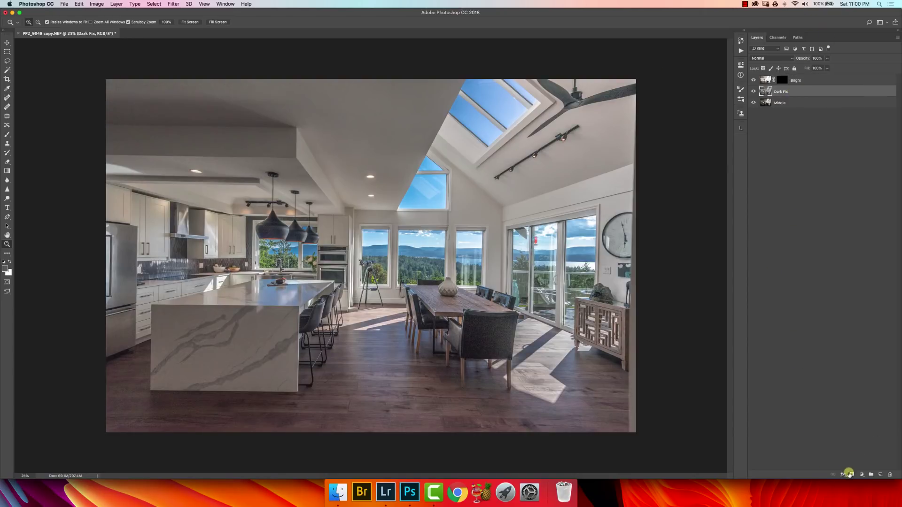
key("alt")
left_click(852, 474, "alt")
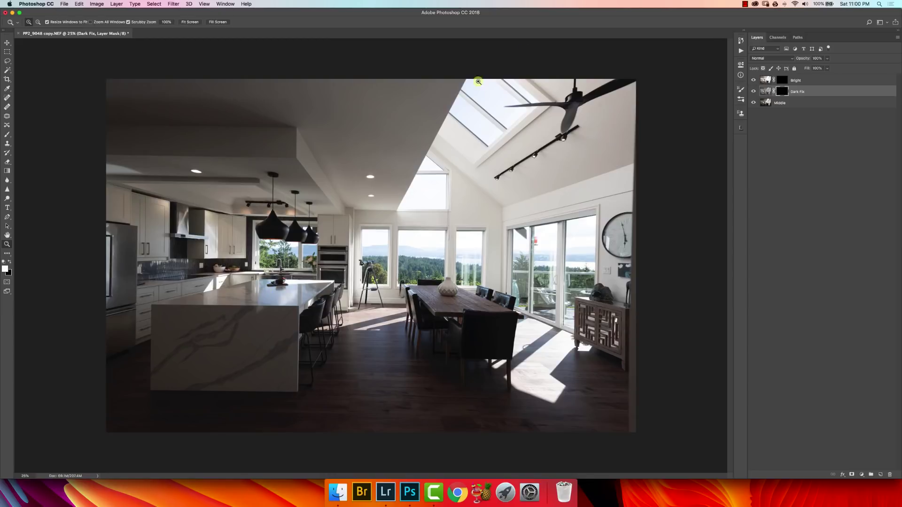
Go through the Bright and Dark Fix layer images and examine the window views up close.
left_click(766, 81)
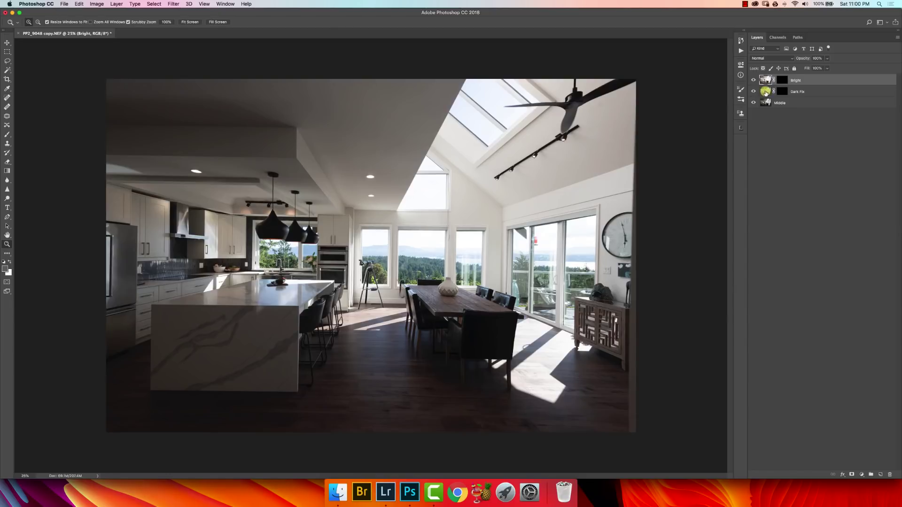
left_click(766, 93)
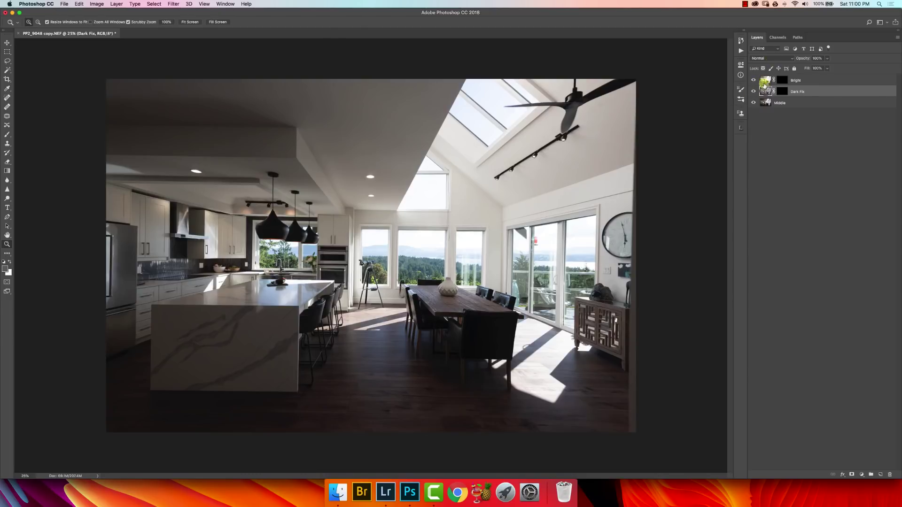
left_click(764, 81)
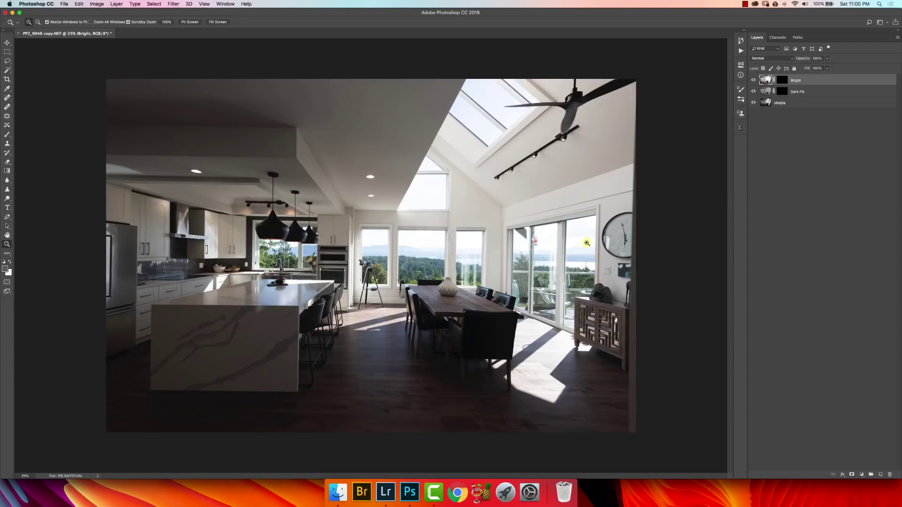
left_click(508, 254)
left_click(447, 225)
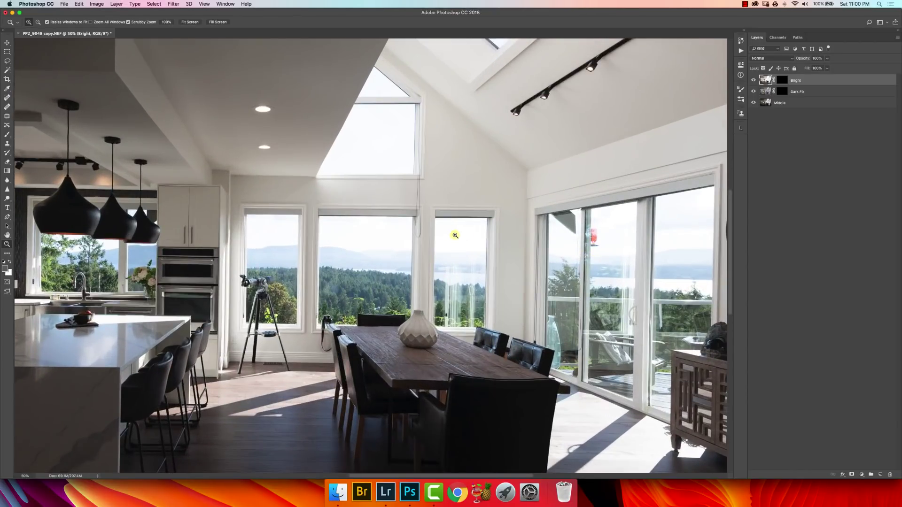
left_click_drag(600, 221, 586, 231)
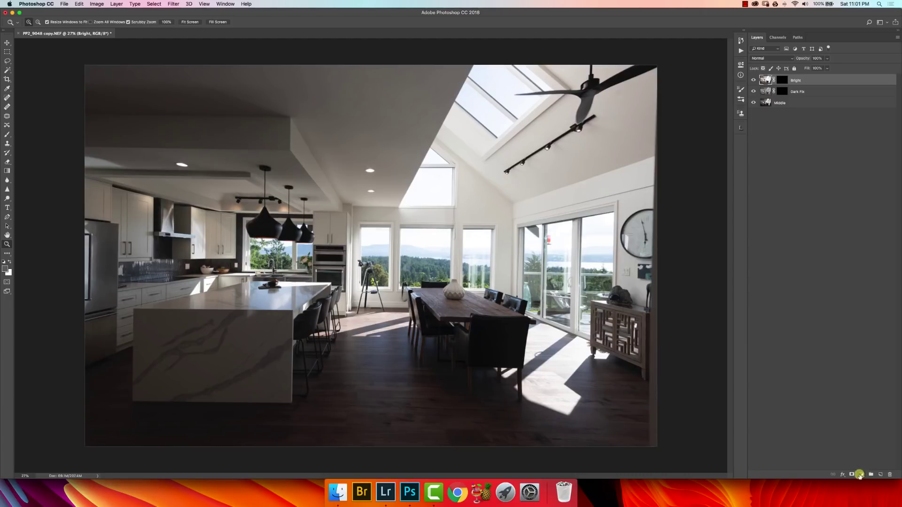
Add a Black & White adjustment layer above Bright and brighten the blues by sampling the distant hills in the center window.
left_click(861, 475)
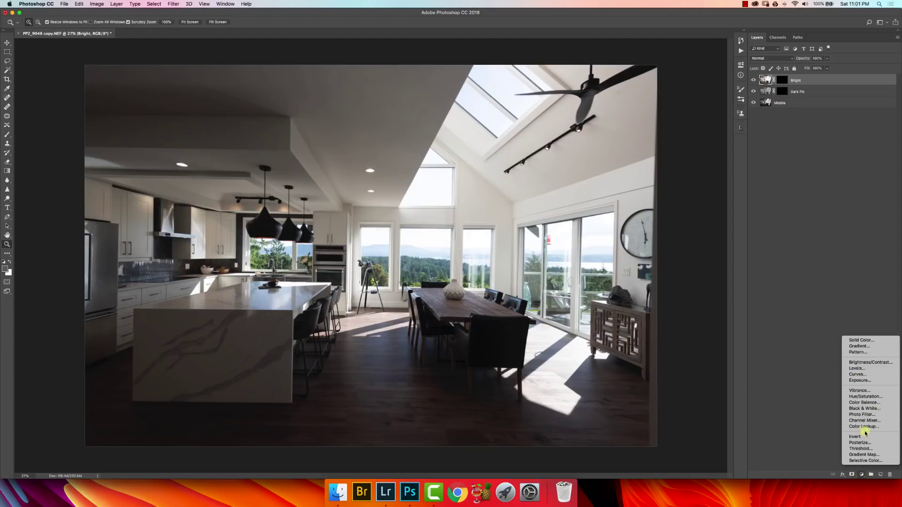
left_click(864, 409)
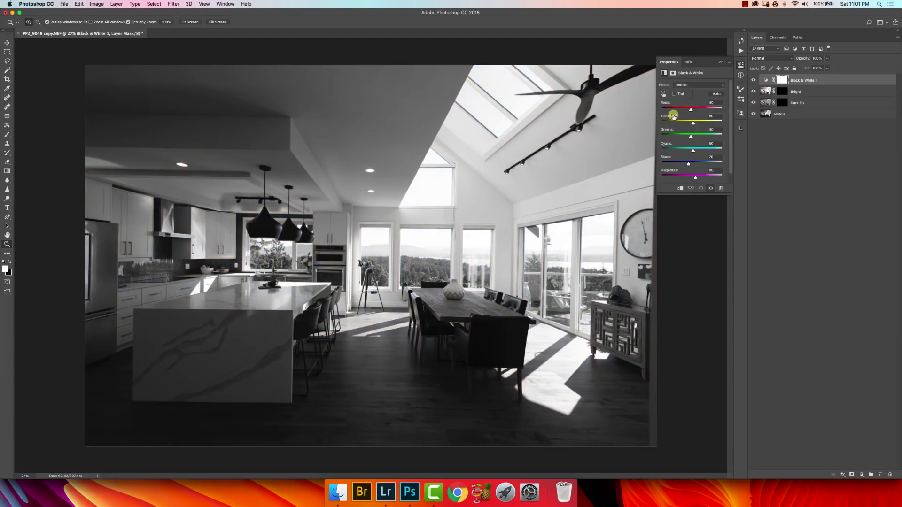
left_click(665, 96)
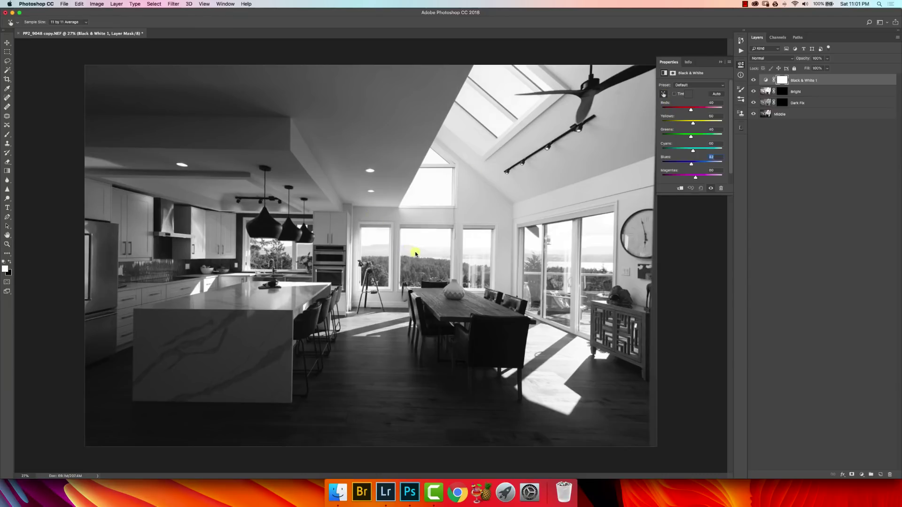
left_click_drag(423, 254, 455, 255)
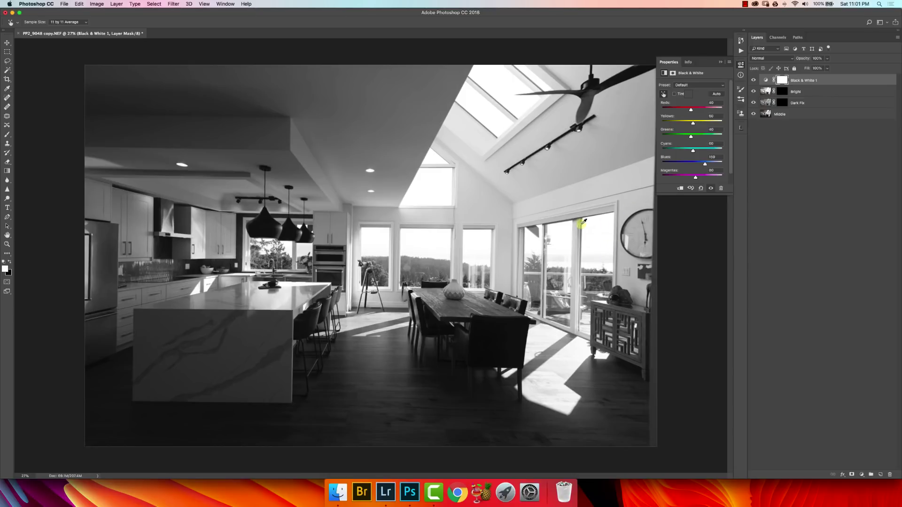
In the Black & White adjustment, set Reds to -172 and Greens to 147, raise Cyans and Yellows, and compare before and after.
left_click_drag(308, 415, 238, 430)
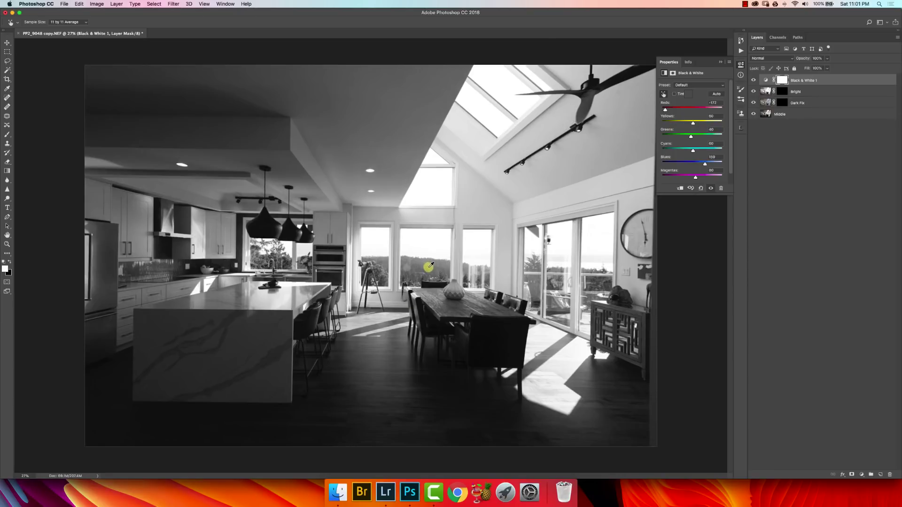
left_click_drag(429, 266, 500, 269)
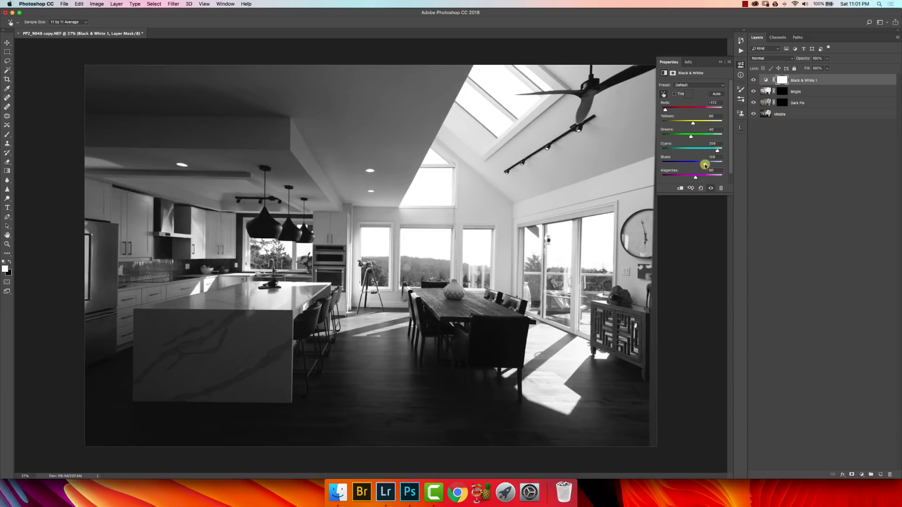
mouse_move(382, 282)
left_mouse_down()
mouse_move(405, 286)
mouse_move(388, 288)
left_mouse_up()
left_click_drag(538, 281, 576, 288)
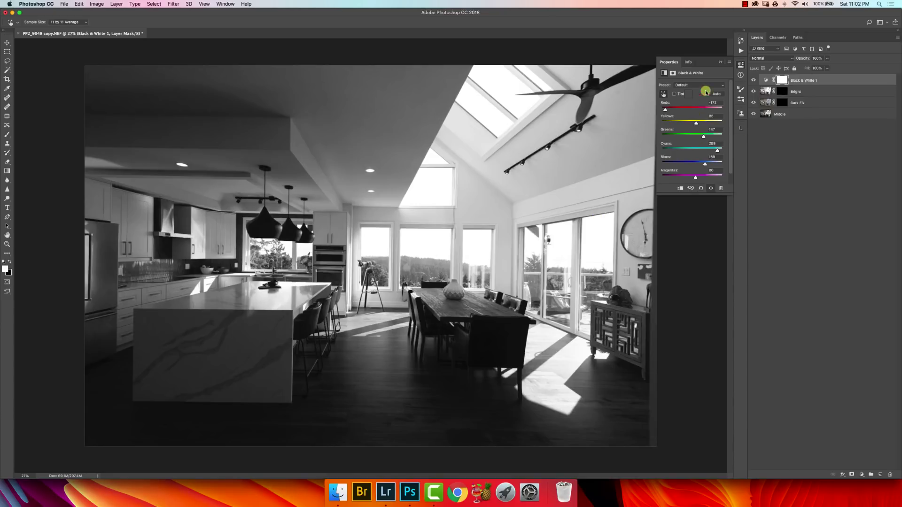
left_click(711, 189)
left_click(711, 188)
Add a Curves adjustment layer with an S-curve that darkens the shadows and lifts the highlights.
left_click(861, 475)
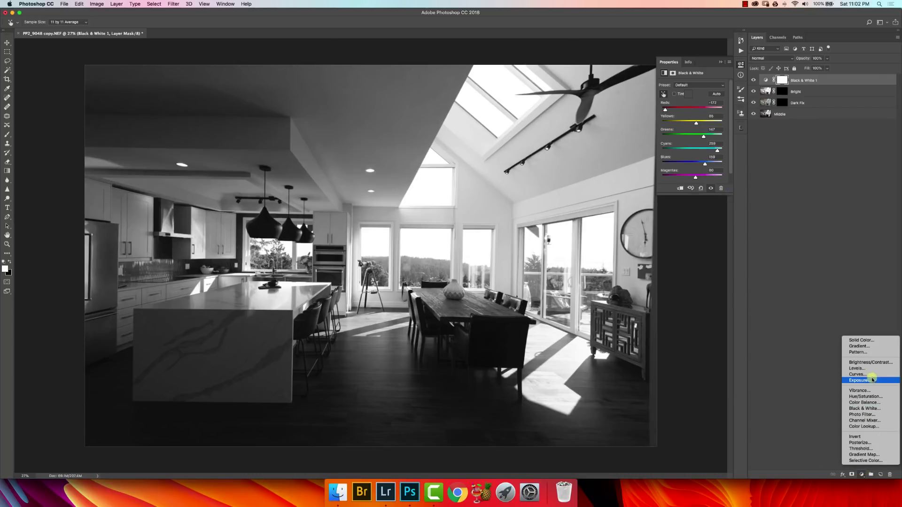
left_click(858, 374)
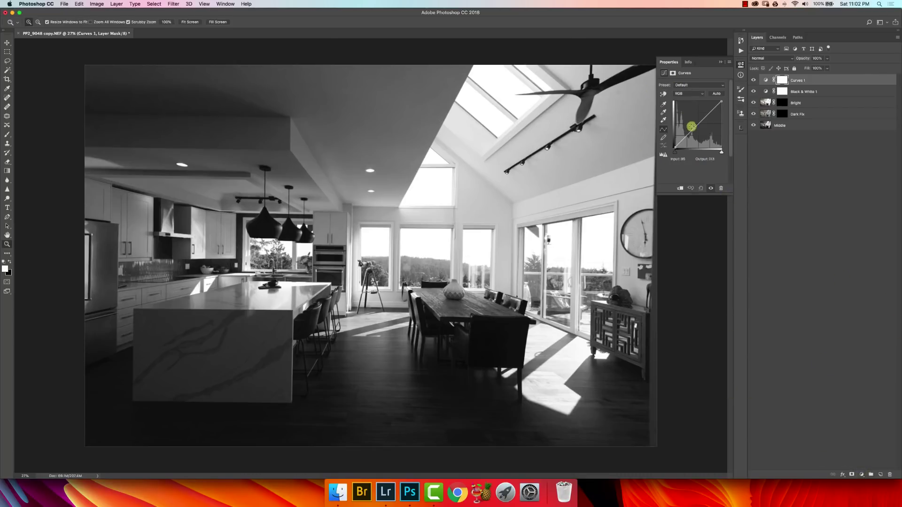
left_click_drag(687, 139, 707, 113)
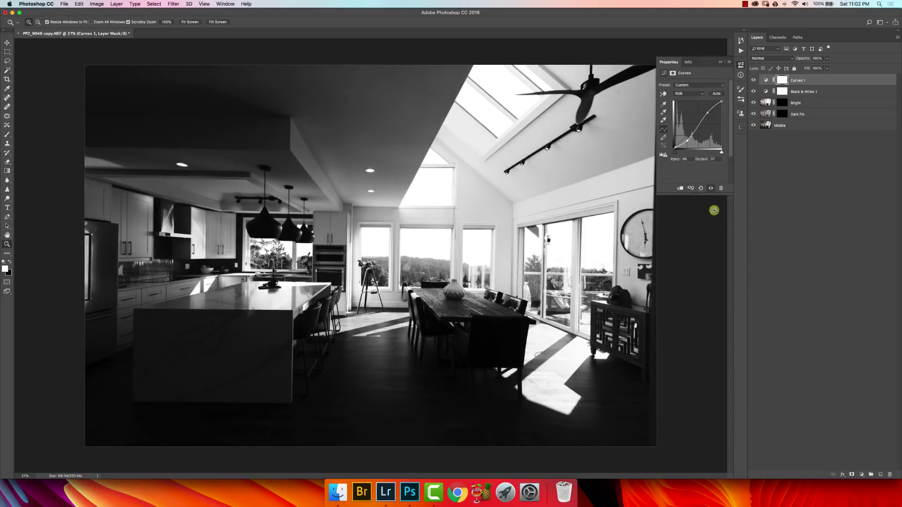
left_click(687, 139)
left_click(685, 160)
left_click(710, 158)
left_click_drag(707, 113, 710, 110)
Load the RGB channel's bright tones as a selection and hide the Curves 1 and Black & White 1 layers.
left_click(777, 37)
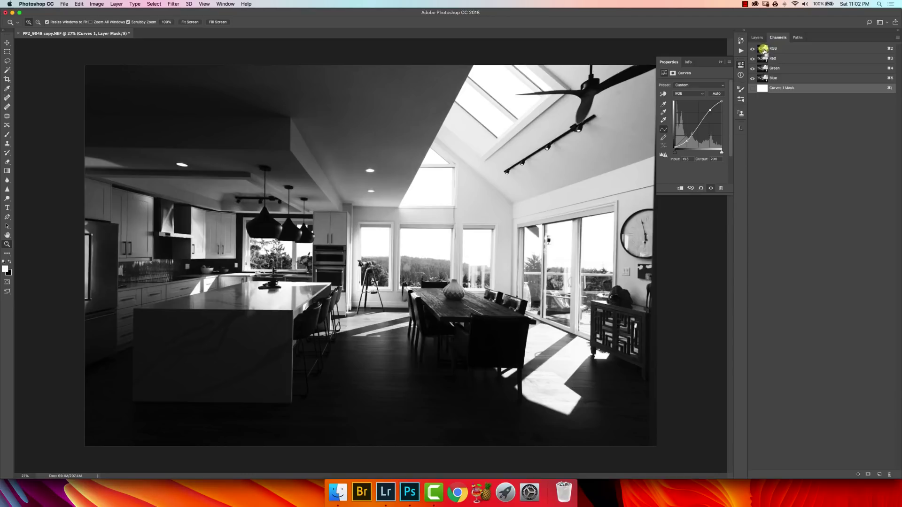
left_click(762, 49, "super")
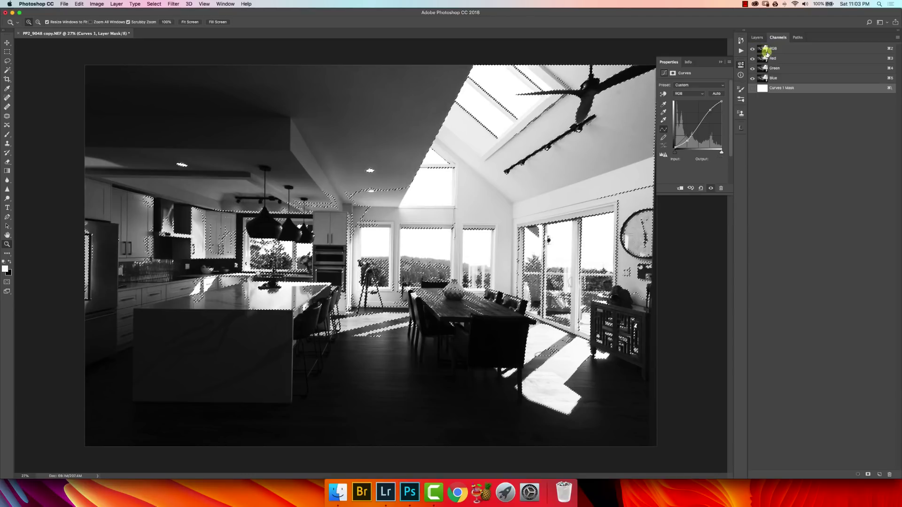
left_click(757, 37)
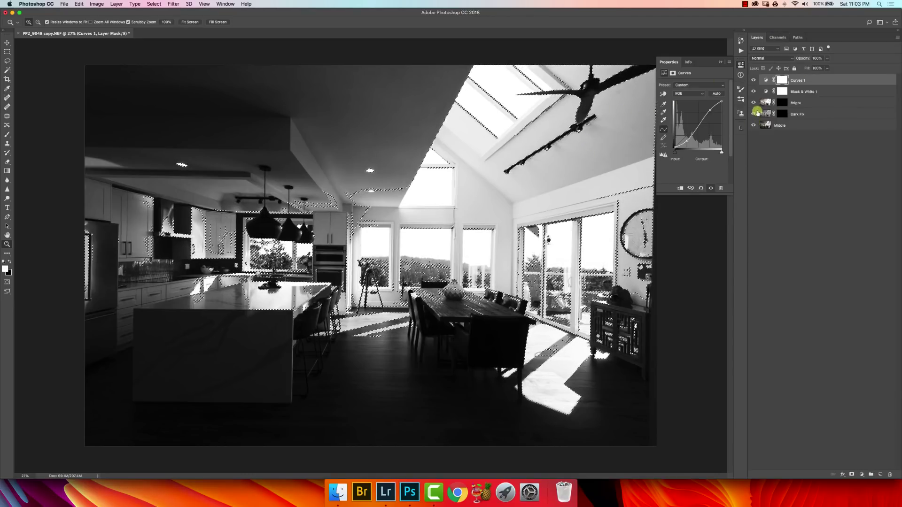
left_click_drag(755, 81, 755, 91)
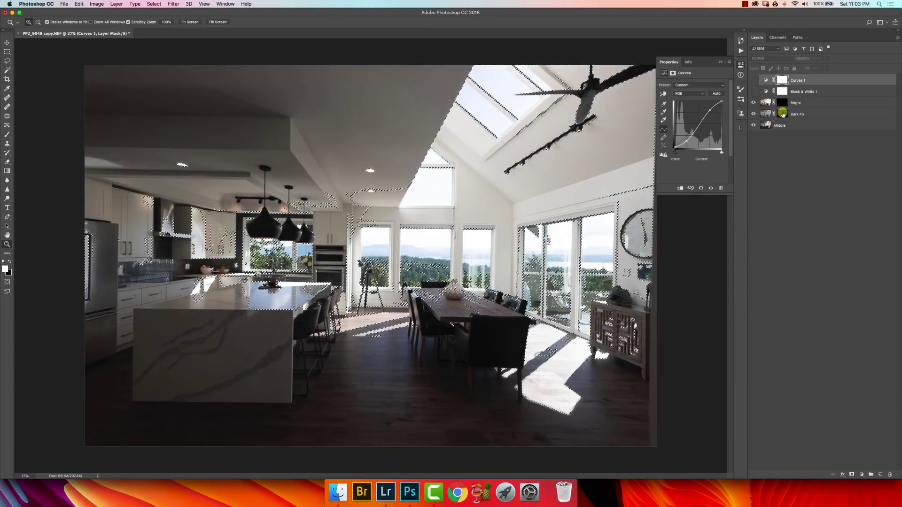
Target the Dark Fix layer mask with the Brush in Dissolve mode and hide the selection outline.
left_click(780, 114)
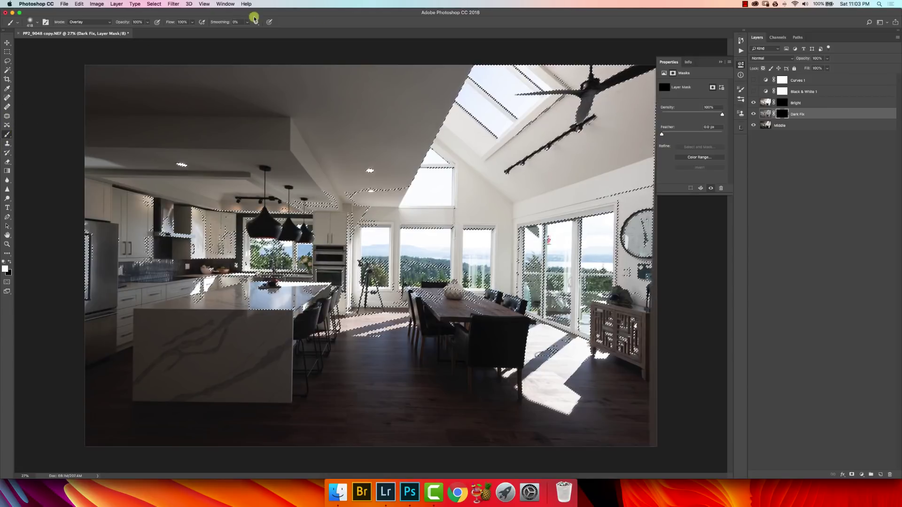
left_click(98, 26)
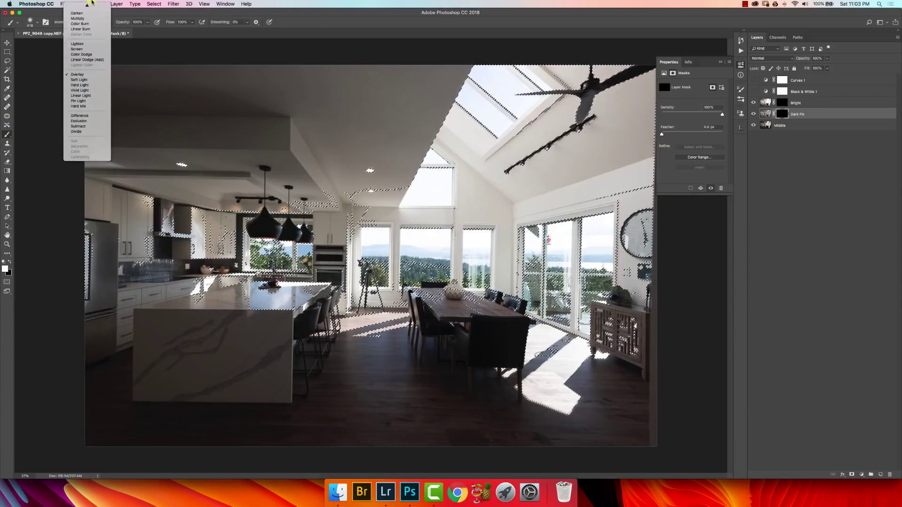
left_click(98, 11)
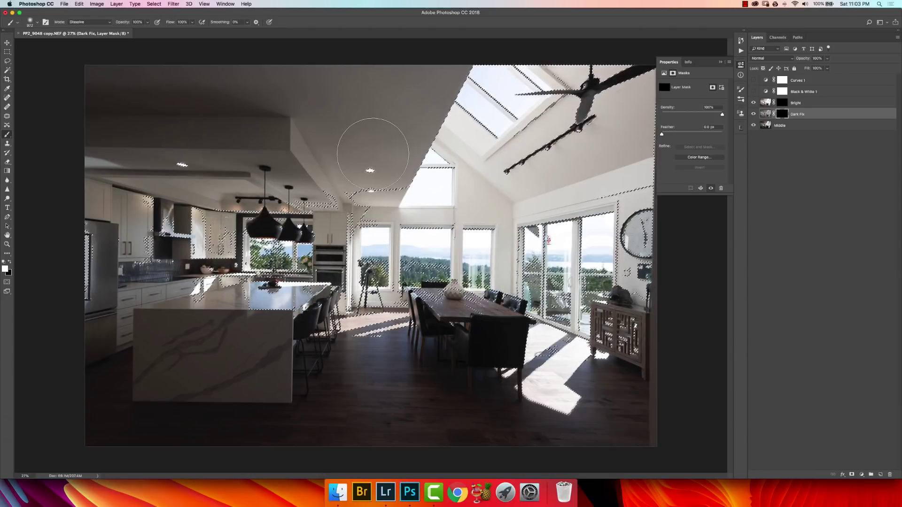
key("super+h")
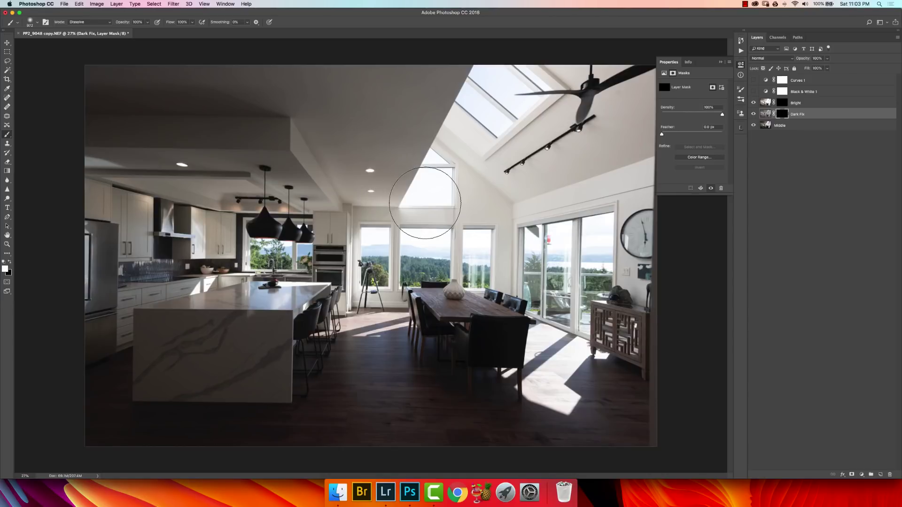
Try painting white on the Dark Fix mask over the sunlit lower cabinets behind the island, and undo the stroke.
key("z")
left_click_drag(179, 278, 317, 196)
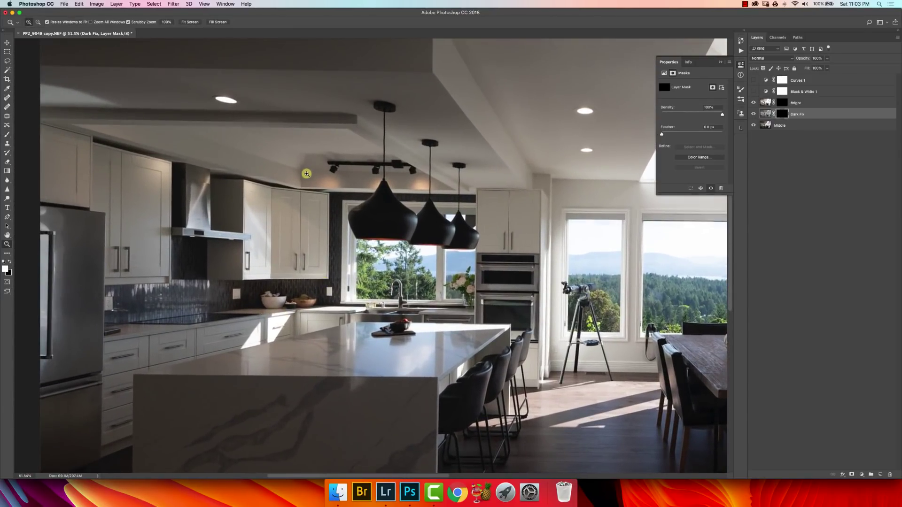
key("b")
left_click(279, 328)
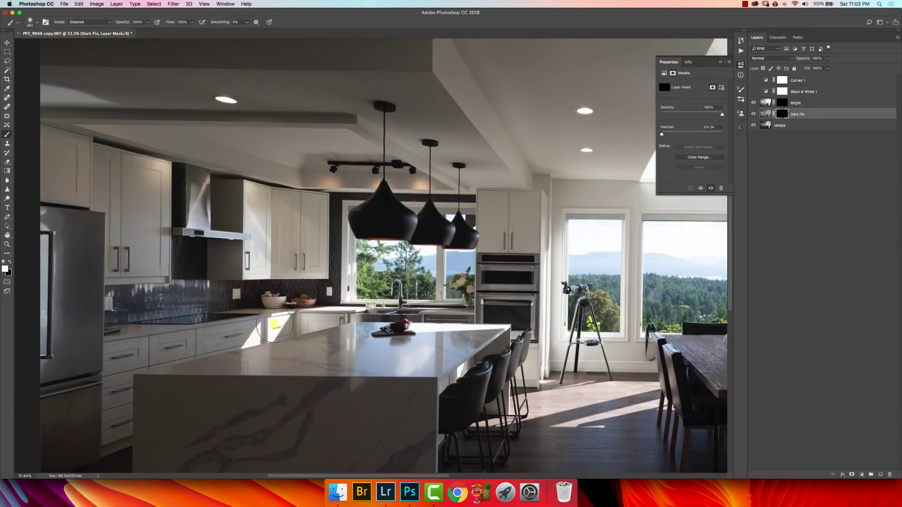
mouse_move(274, 324)
left_mouse_down()
mouse_move(258, 312)
mouse_move(259, 333)
left_mouse_up()
key("super+z")
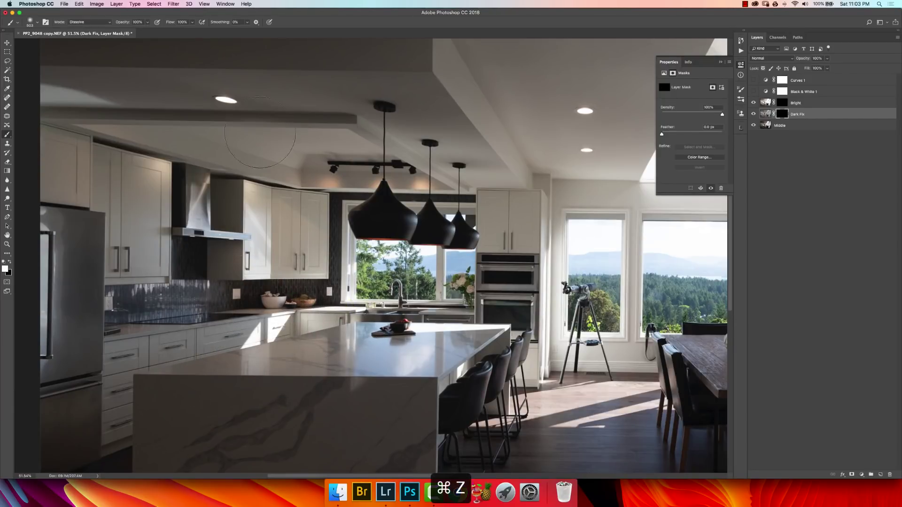
Set the brush mode to Normal and paint white on the Dark Fix mask over the kitchen window and island countertop.
left_click(104, 22)
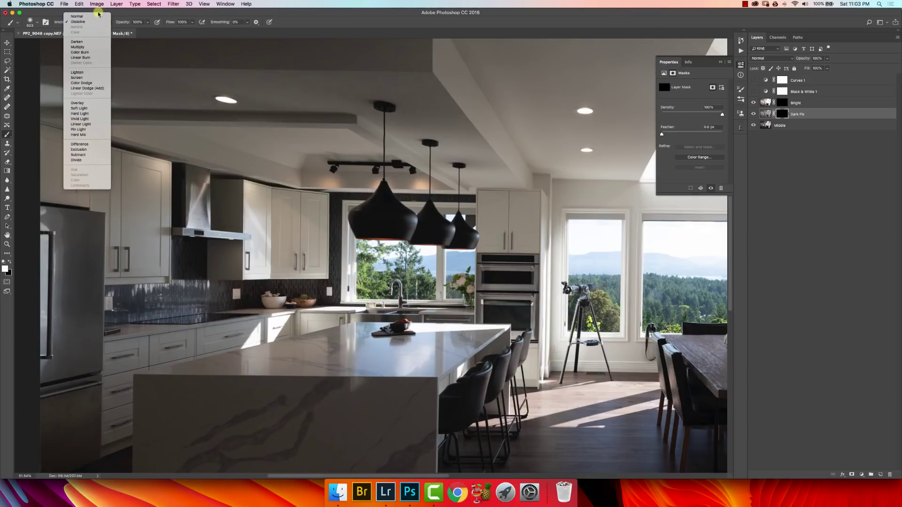
left_click(100, 22)
left_click(104, 22)
left_click(109, 15)
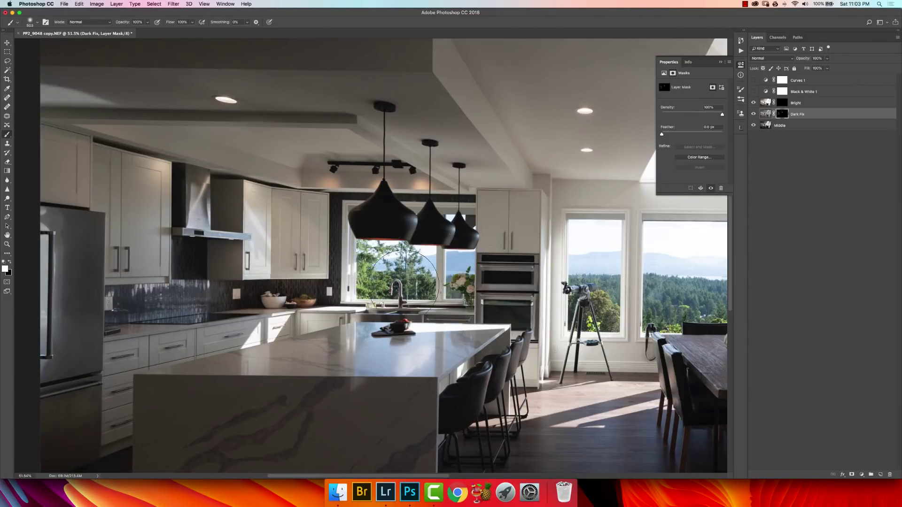
mouse_move(404, 285)
left_mouse_down()
mouse_move(338, 304)
mouse_move(392, 261)
mouse_move(392, 250)
mouse_move(422, 258)
mouse_move(434, 249)
mouse_move(450, 259)
left_mouse_up()
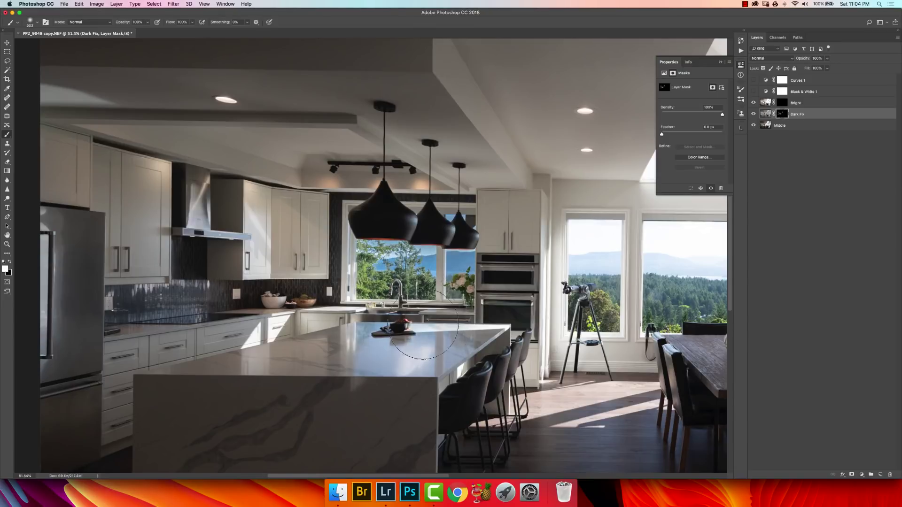
mouse_move(423, 324)
left_mouse_down()
mouse_move(416, 346)
mouse_move(390, 360)
mouse_move(364, 351)
left_mouse_up()
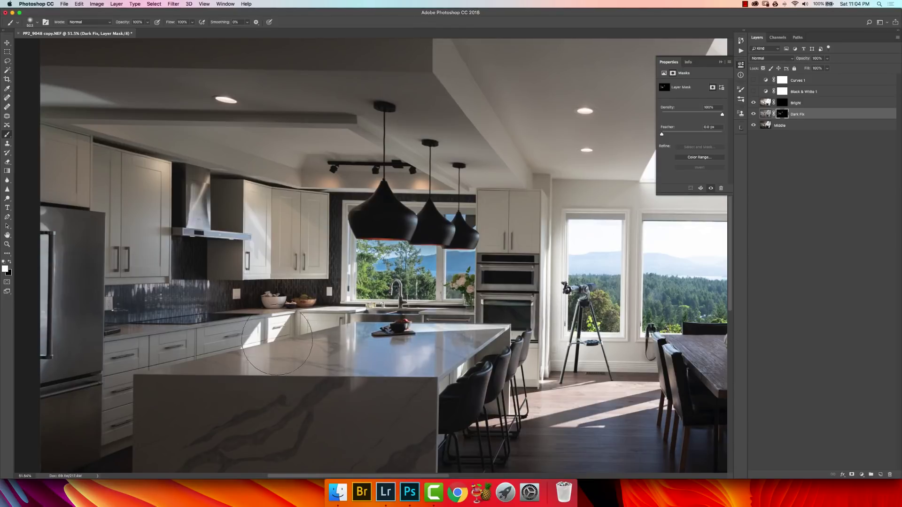
Paint white on the Dark Fix mask over the three dining-area windows and the angled window above them.
scroll(282, 385, "right", 10)
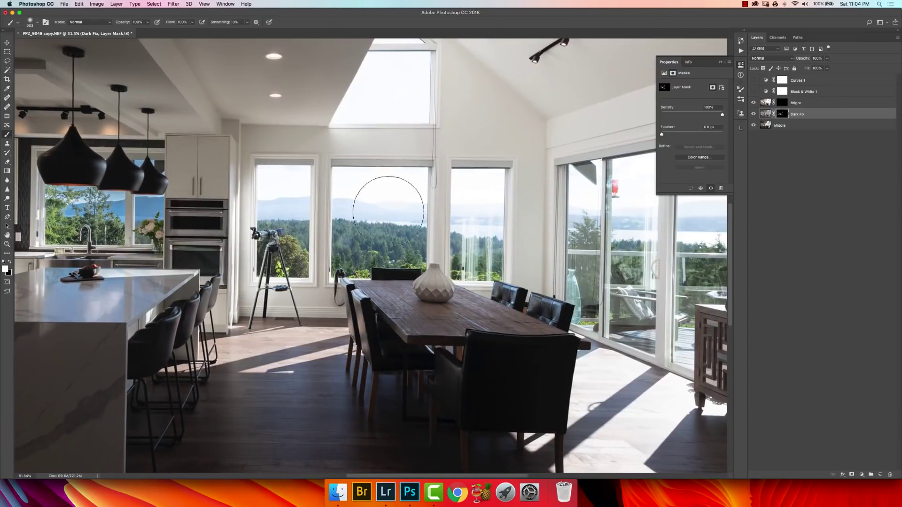
left_click_drag(262, 232, 260, 305)
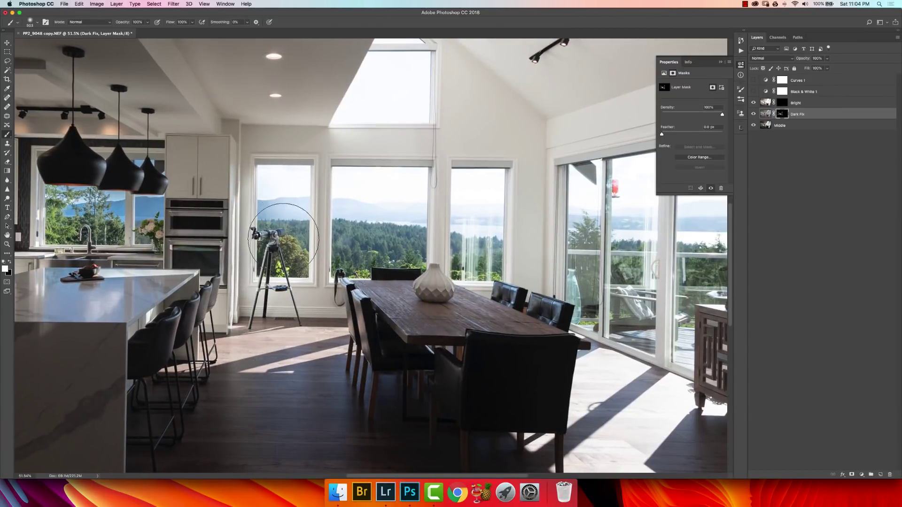
mouse_move(284, 239)
left_mouse_down()
mouse_move(293, 188)
mouse_move(276, 199)
mouse_move(302, 187)
mouse_move(364, 202)
mouse_move(349, 188)
mouse_move(346, 215)
mouse_move(378, 184)
mouse_move(366, 192)
mouse_move(402, 213)
mouse_move(415, 194)
mouse_move(414, 220)
mouse_move(340, 256)
left_mouse_up()
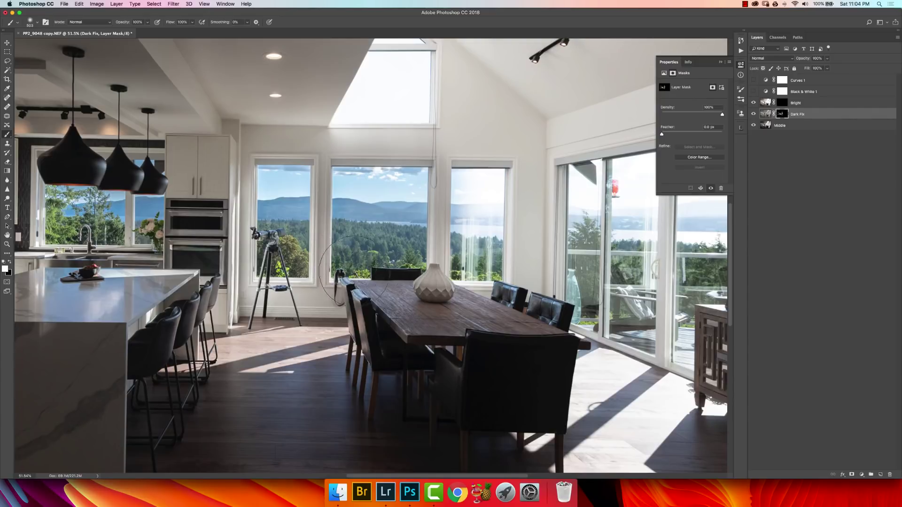
mouse_move(477, 195)
left_mouse_down()
mouse_move(467, 226)
mouse_move(478, 197)
mouse_move(474, 217)
mouse_move(486, 224)
mouse_move(497, 199)
mouse_move(472, 276)
left_mouse_up()
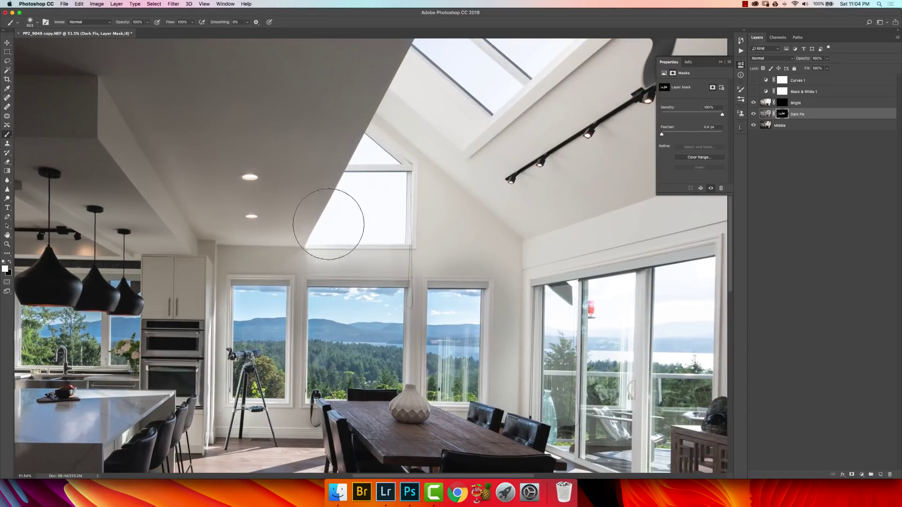
mouse_move(328, 225)
left_mouse_down()
mouse_move(342, 218)
mouse_move(322, 238)
mouse_move(388, 218)
mouse_move(398, 205)
mouse_move(453, 215)
mouse_move(485, 238)
mouse_move(501, 289)
mouse_move(471, 196)
mouse_move(363, 191)
mouse_move(367, 160)
mouse_move(341, 213)
left_mouse_up()
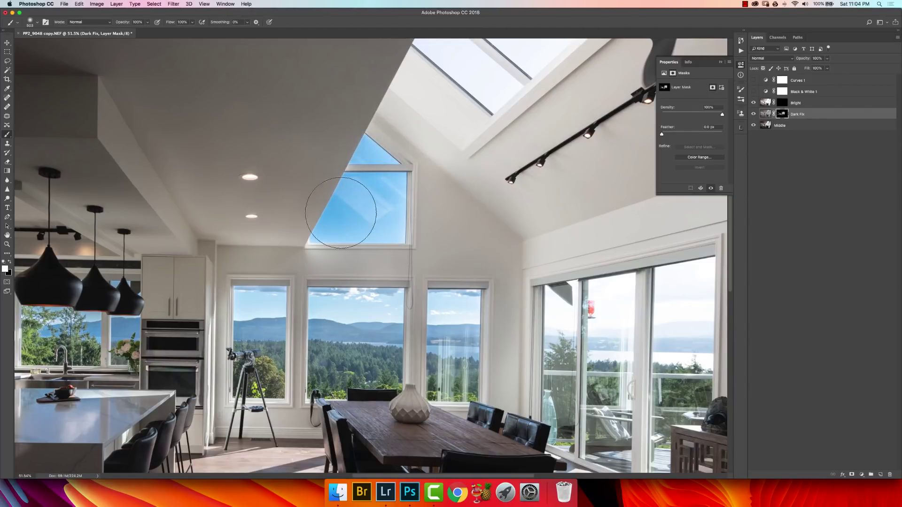
Paint white on the Dark Fix mask over all the skylight panes in the vaulted ceiling.
mouse_move(546, 152)
left_mouse_down()
mouse_move(471, 197)
mouse_move(316, 266)
left_mouse_up()
mouse_move(216, 171)
left_mouse_down()
mouse_move(258, 171)
mouse_move(237, 196)
left_mouse_up()
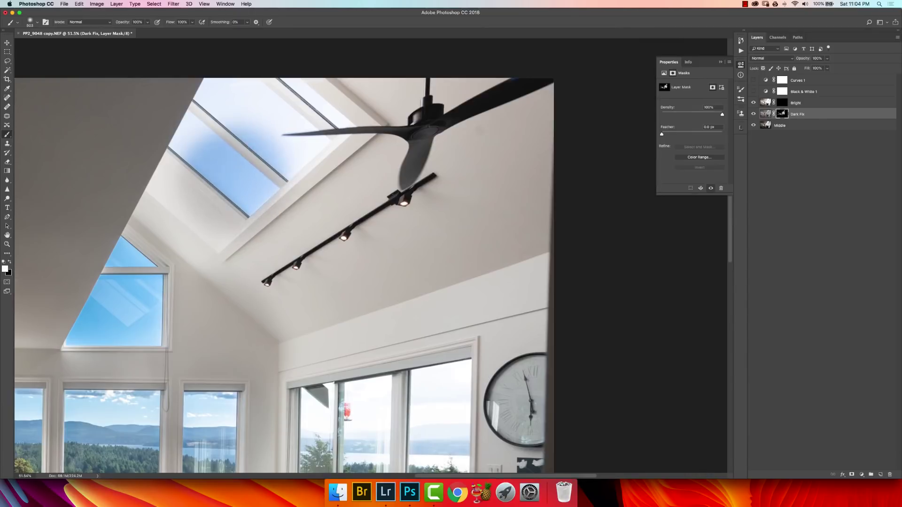
mouse_move(243, 153)
left_mouse_down()
mouse_move(246, 211)
mouse_move(227, 161)
left_mouse_up()
mouse_move(202, 125)
left_mouse_down()
mouse_move(184, 149)
mouse_move(207, 119)
mouse_move(203, 161)
mouse_move(224, 182)
mouse_move(272, 169)
mouse_move(322, 137)
mouse_move(328, 125)
mouse_move(313, 108)
mouse_move(235, 117)
mouse_move(319, 183)
mouse_move(344, 234)
left_mouse_up()
mouse_move(244, 181)
left_mouse_down()
mouse_move(226, 211)
mouse_move(245, 169)
mouse_move(267, 150)
mouse_move(254, 198)
mouse_move(235, 213)
mouse_move(251, 173)
mouse_move(227, 195)
mouse_move(235, 203)
mouse_move(215, 236)
mouse_move(254, 257)
mouse_move(279, 251)
mouse_move(264, 251)
mouse_move(277, 77)
mouse_move(289, 135)
left_mouse_up()
Paint black on the Dark Fix mask to clean up the ceiling edge beside the skylight, and switch back to white.
key("x")
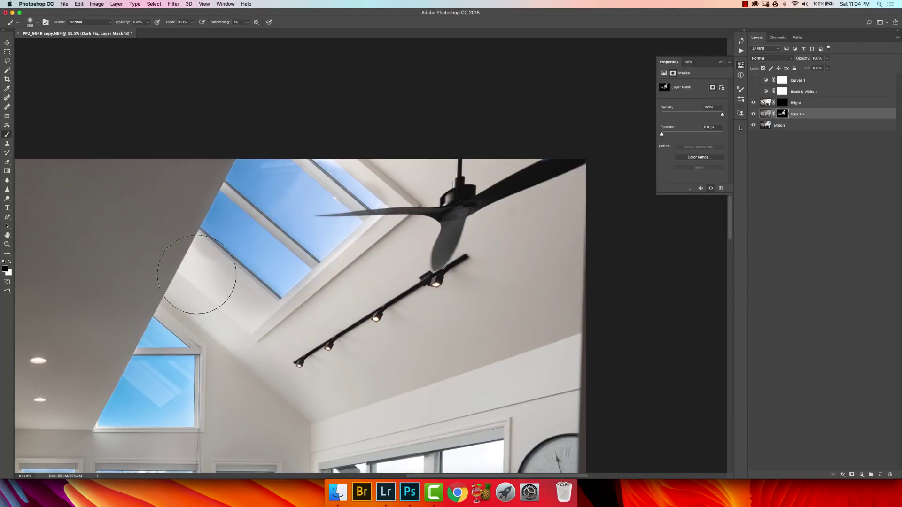
mouse_move(207, 272)
left_mouse_down()
mouse_move(224, 255)
mouse_move(252, 257)
left_mouse_up()
key("x")
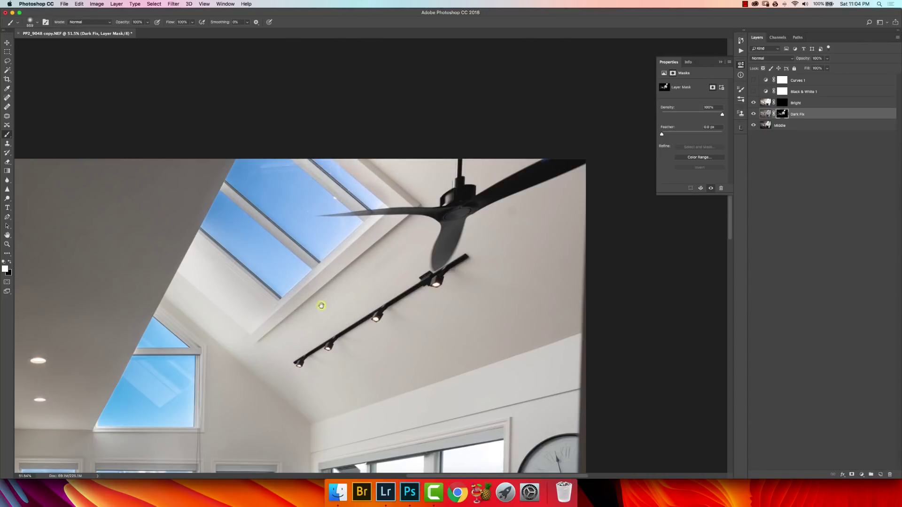
Paint white on the Dark Fix mask over the three dining-area windows again and across the sliding glass doors.
left_click_drag(316, 306, 414, 183)
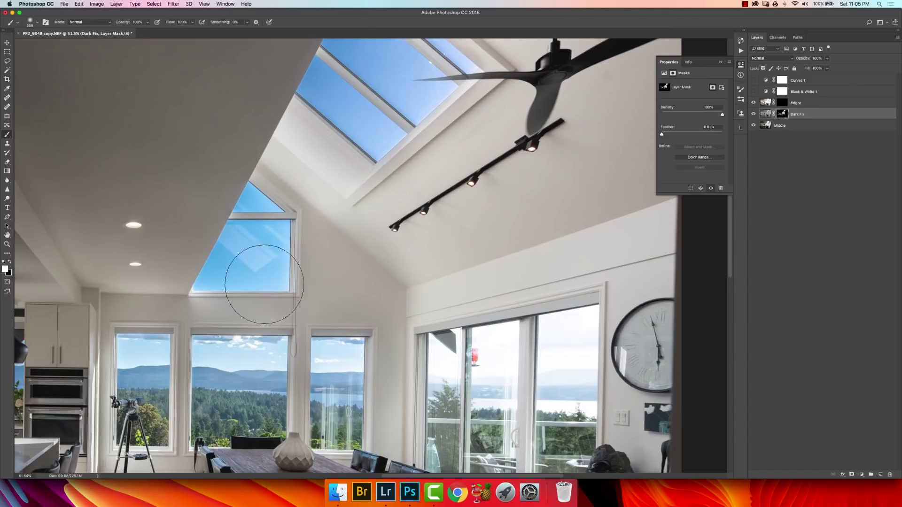
left_click_drag(126, 350, 366, 370)
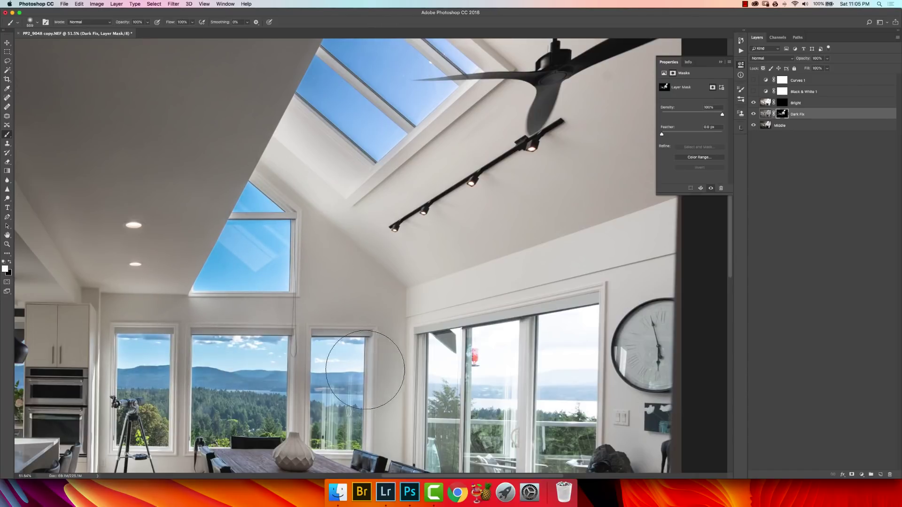
scroll(364, 242, "right", 5)
scroll(364, 242, "down", 3)
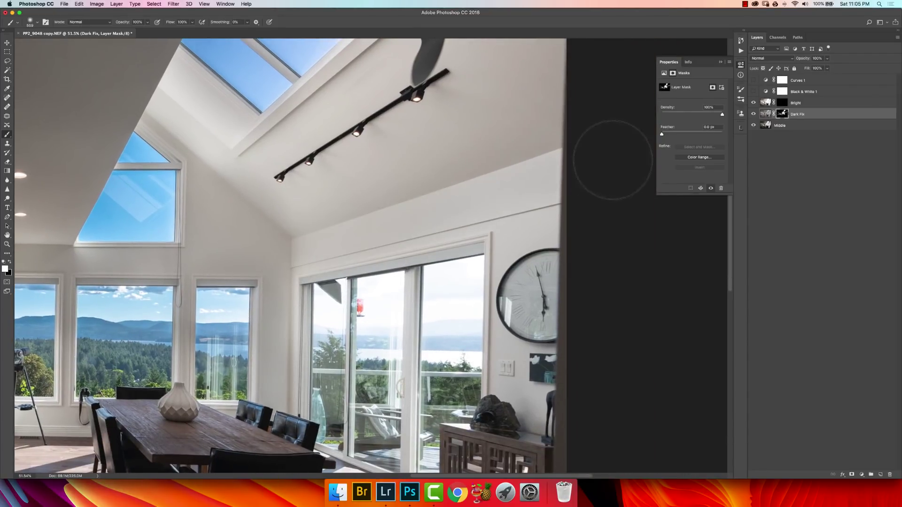
scroll(489, 258, "right", 4)
scroll(489, 257, "down", 3)
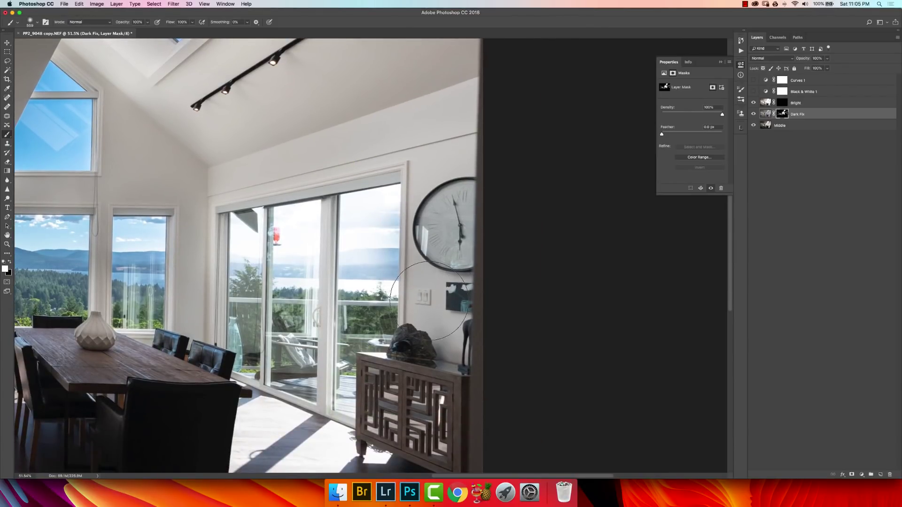
mouse_move(429, 301)
left_mouse_down()
mouse_move(357, 314)
mouse_move(370, 229)
mouse_move(365, 245)
mouse_move(375, 233)
mouse_move(345, 208)
mouse_move(307, 267)
mouse_move(313, 244)
mouse_move(283, 227)
mouse_move(264, 227)
mouse_move(245, 248)
left_mouse_up()
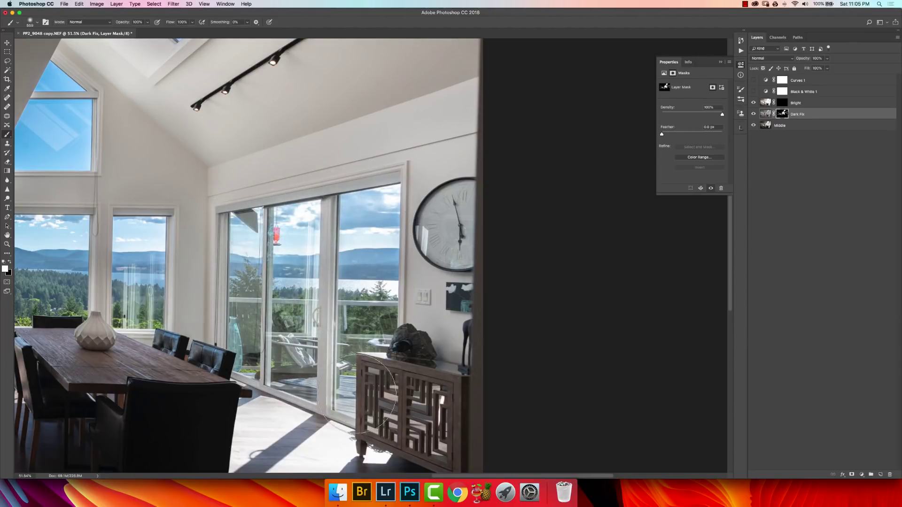
left_click_drag(390, 418, 348, 339)
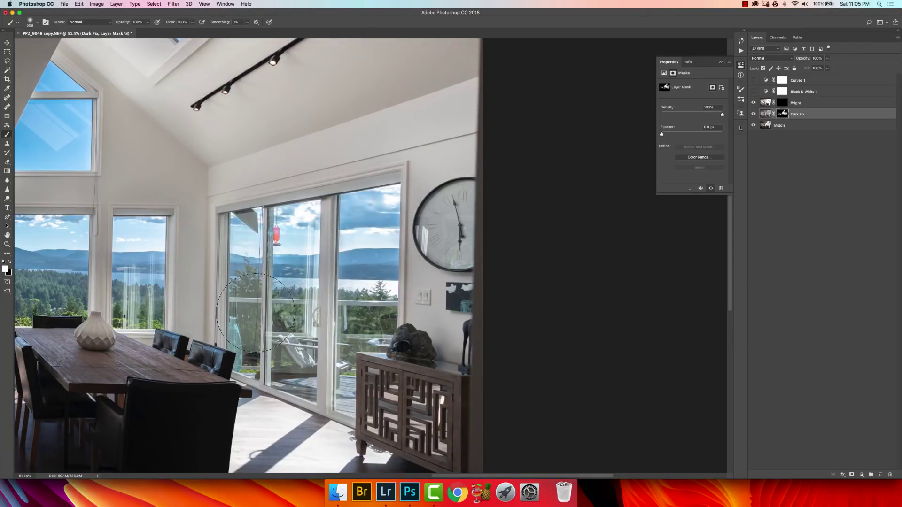
Paint white on the Dark Fix mask over the sunlit floor patches in front of the sliding glass doors.
left_click_drag(428, 305, 417, 190)
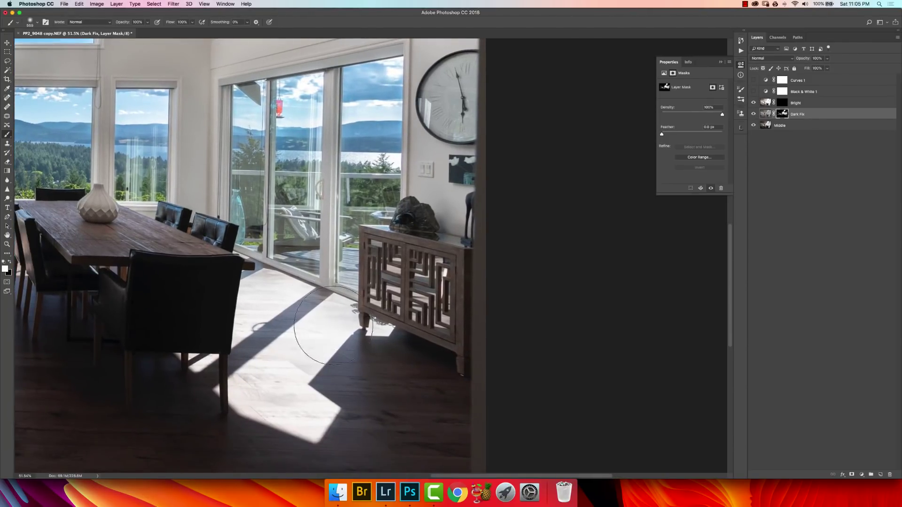
mouse_move(333, 325)
left_mouse_down()
mouse_move(271, 385)
mouse_move(265, 372)
mouse_move(244, 396)
mouse_move(318, 417)
mouse_move(340, 413)
mouse_move(288, 408)
mouse_move(364, 324)
left_mouse_up()
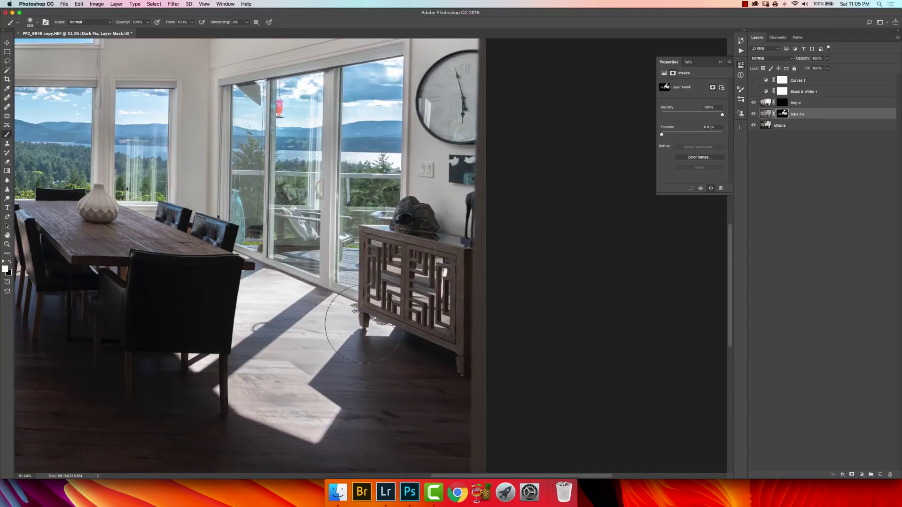
mouse_move(273, 307)
left_mouse_down()
mouse_move(199, 361)
mouse_move(186, 347)
left_mouse_up()
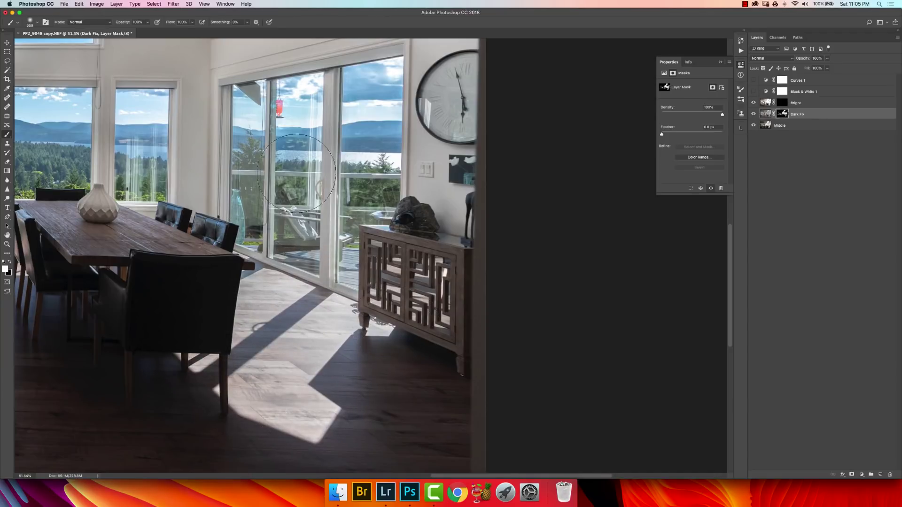
Show the hidden selection edges and deselect the luminosity selection.
key("super+0")
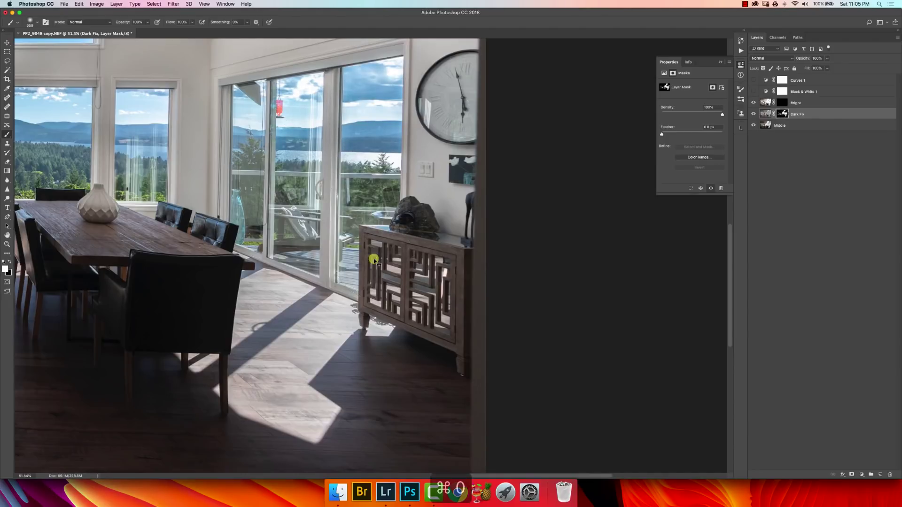
key("super+minus")
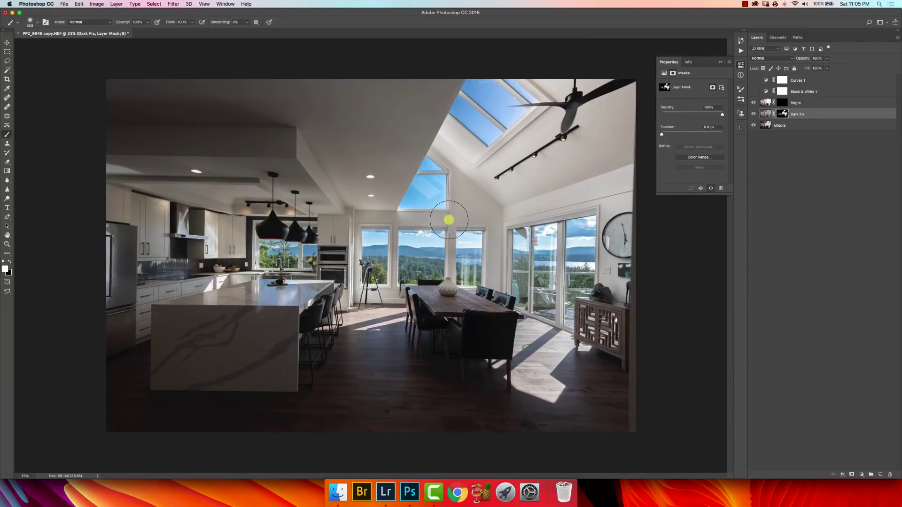
key("super+h")
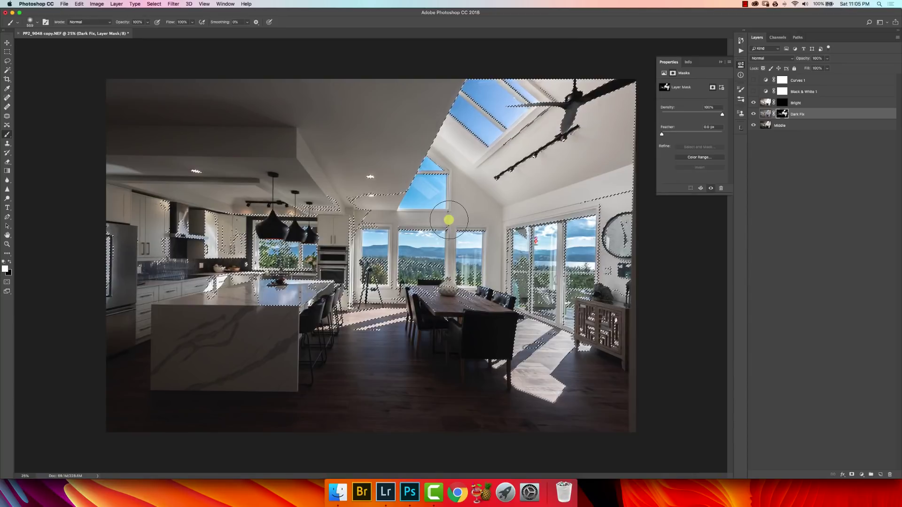
key("super+d")
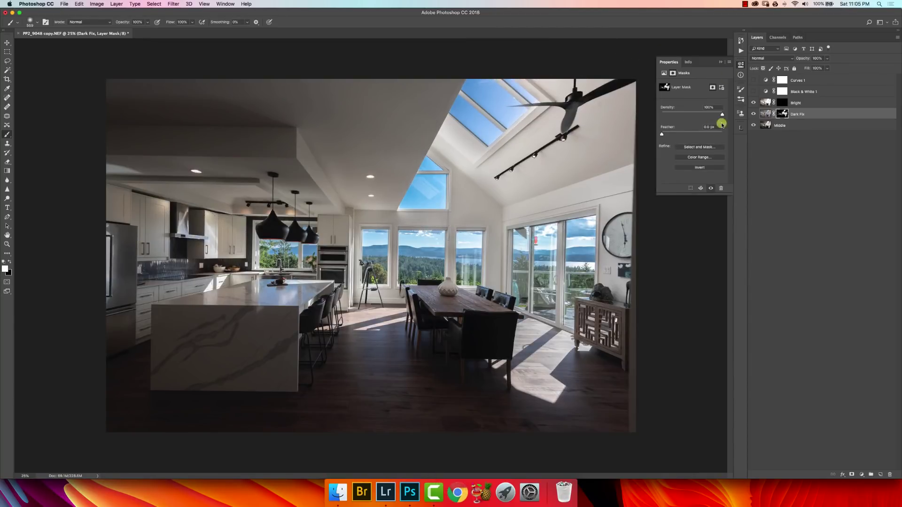
Check the ceiling around the fan and track lights, reducing the brush size to 211 and switching the paint colour to black.
key("z")
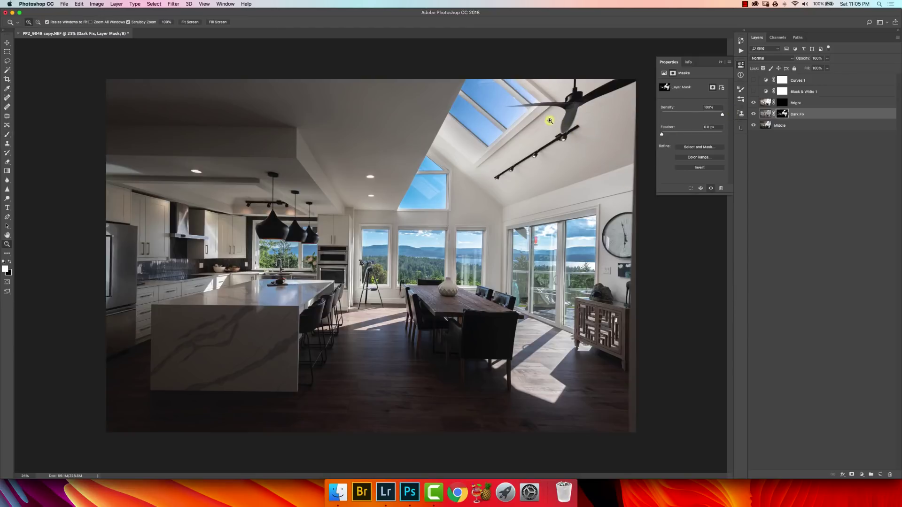
mouse_move(549, 120)
left_mouse_down()
mouse_move(581, 126)
mouse_move(487, 161)
left_mouse_up()
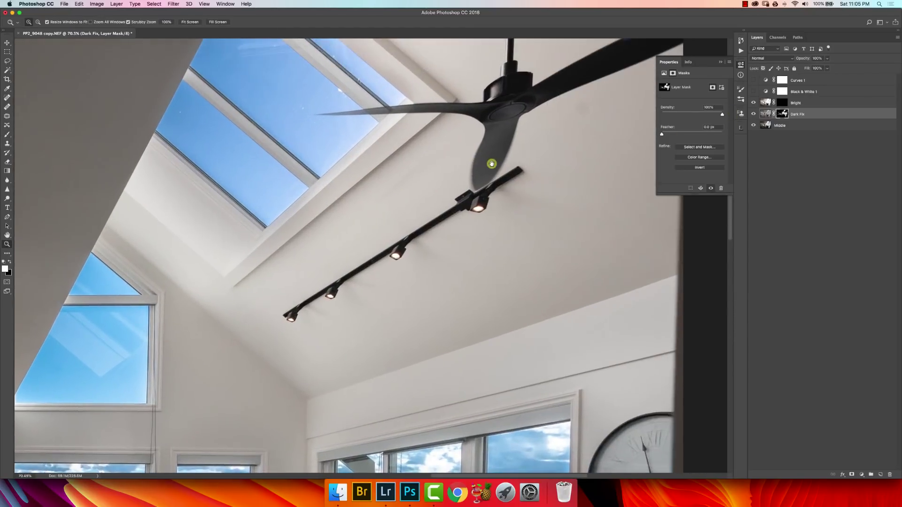
key("b")
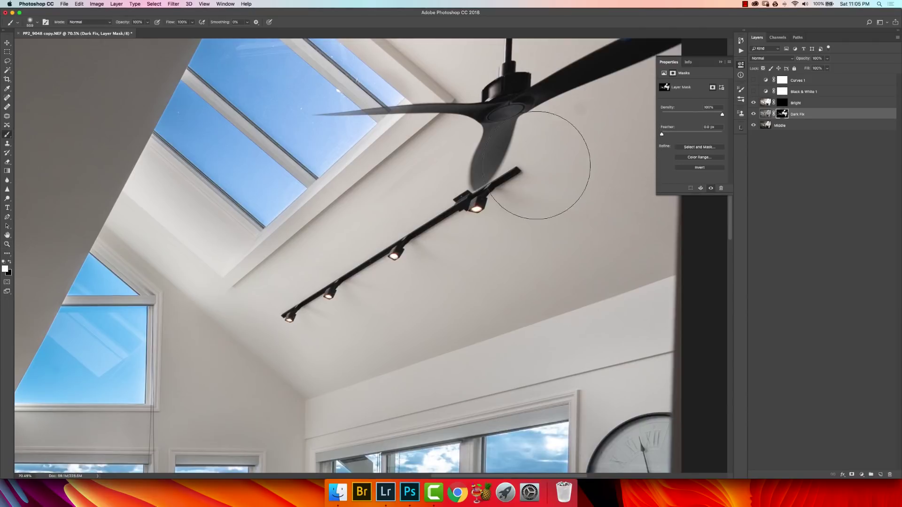
left_click_drag(445, 195, 408, 187)
key("x")
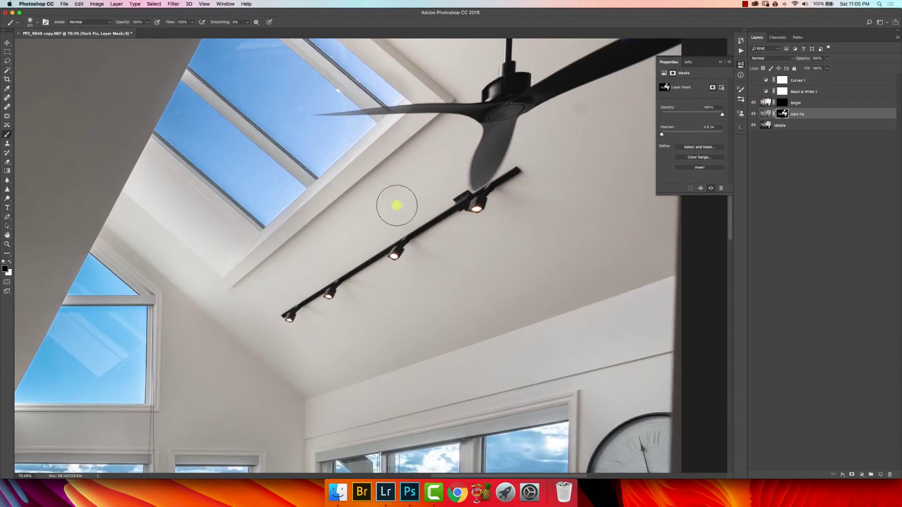
key("z")
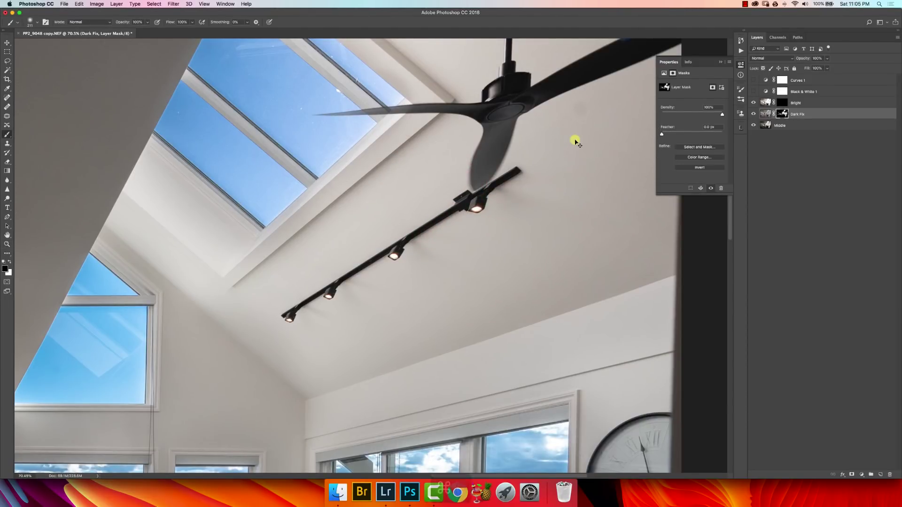
key("super+0")
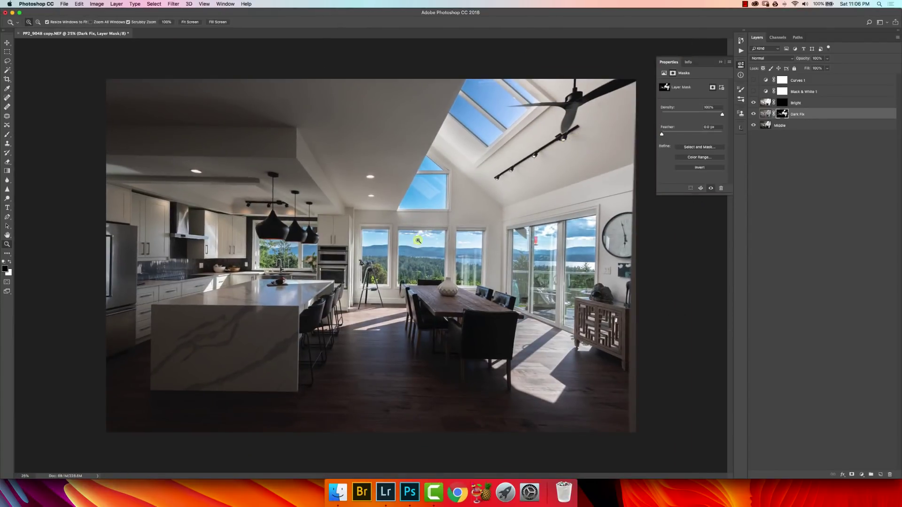
Toggle the Dark Fix layer's visibility repeatedly to compare the windows with and without it, leaving the layer hidden.
left_click(757, 113)
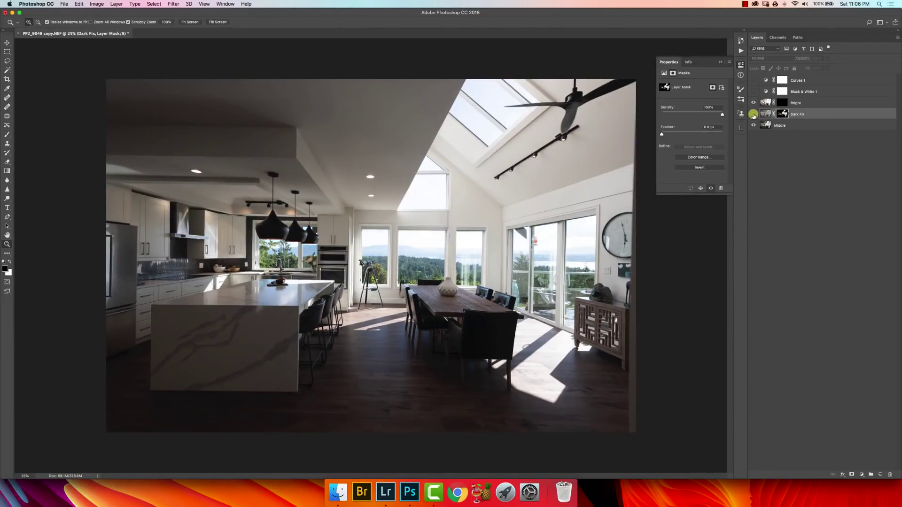
left_click(756, 113)
left_click(756, 114)
left_click(756, 113)
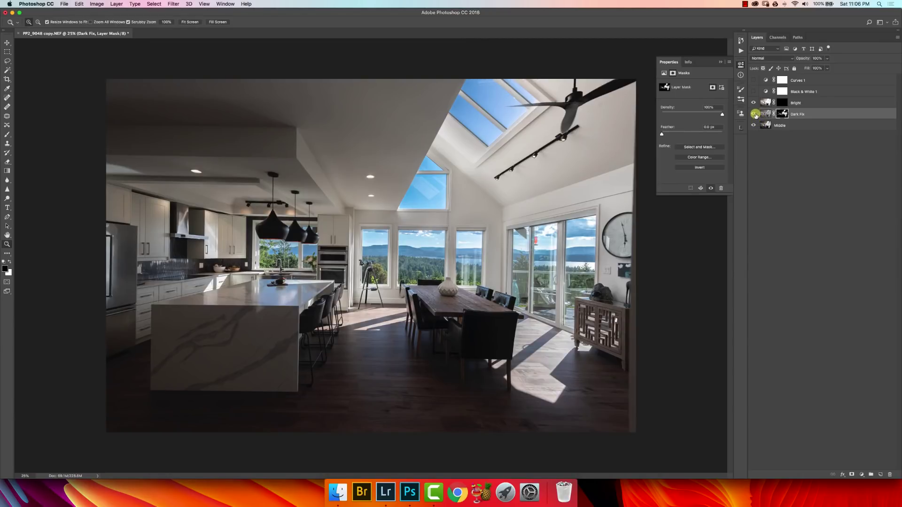
left_click(754, 113)
left_click(755, 116)
left_click(754, 115)
Show the Curves 1 and Black & White 1 layers, remove the contrast points from the curve and invert it by reversing its endpoints.
left_click(783, 107)
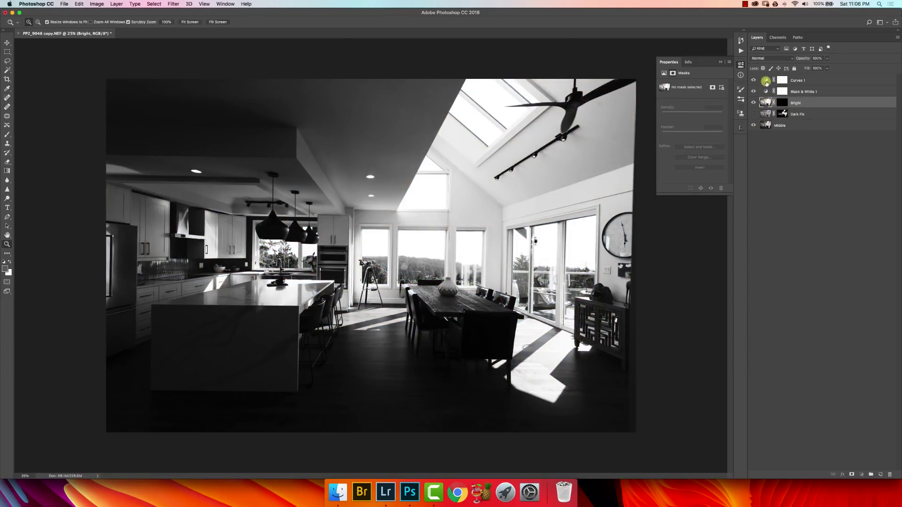
left_click(767, 82)
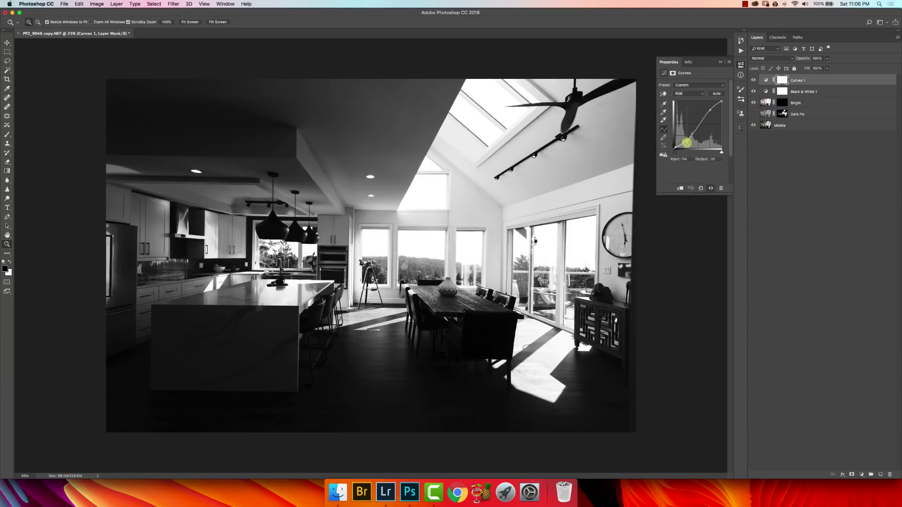
left_click_drag(687, 142, 761, 210)
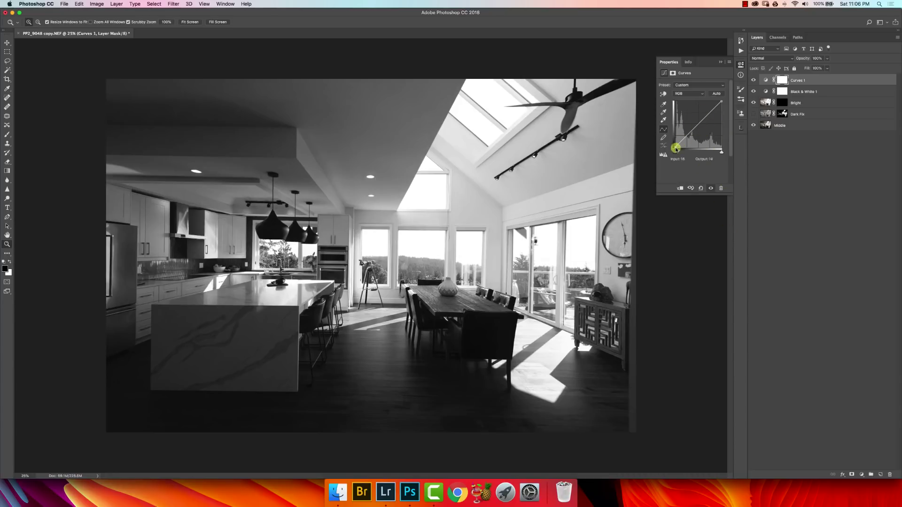
left_click_drag(674, 147, 753, 205)
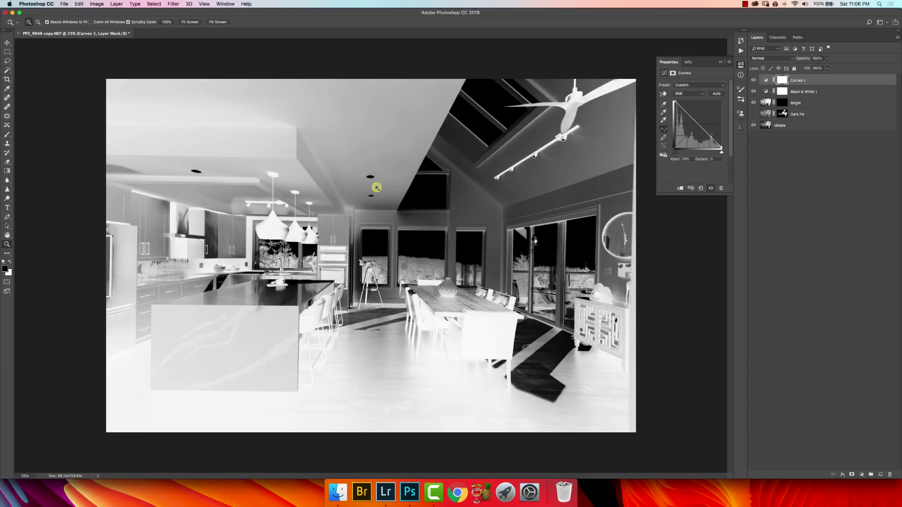
Refine Black & White 1 with targeted adjustments on the windows, floor and ceiling, setting cyans and blues to 300 and raising reds, yellows and greens.
left_click(768, 92)
left_click(664, 95)
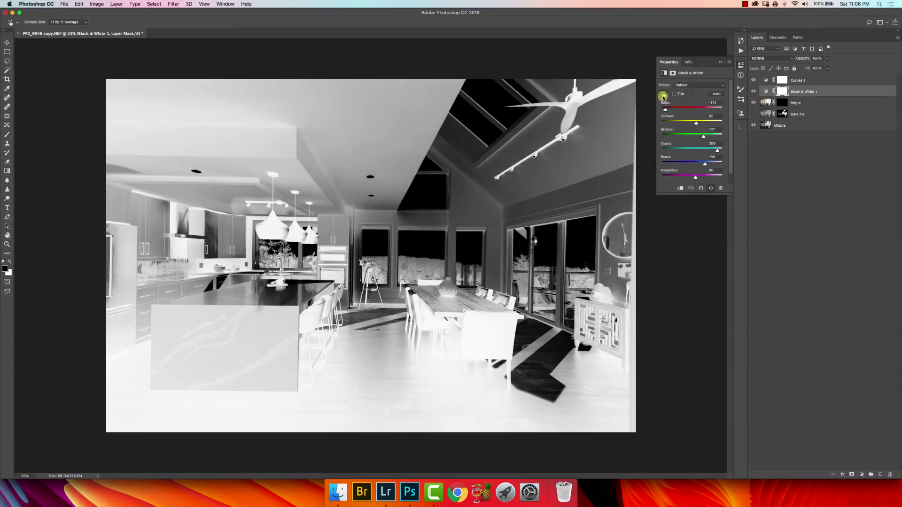
left_click_drag(419, 264, 449, 253)
left_click_drag(449, 244, 493, 249)
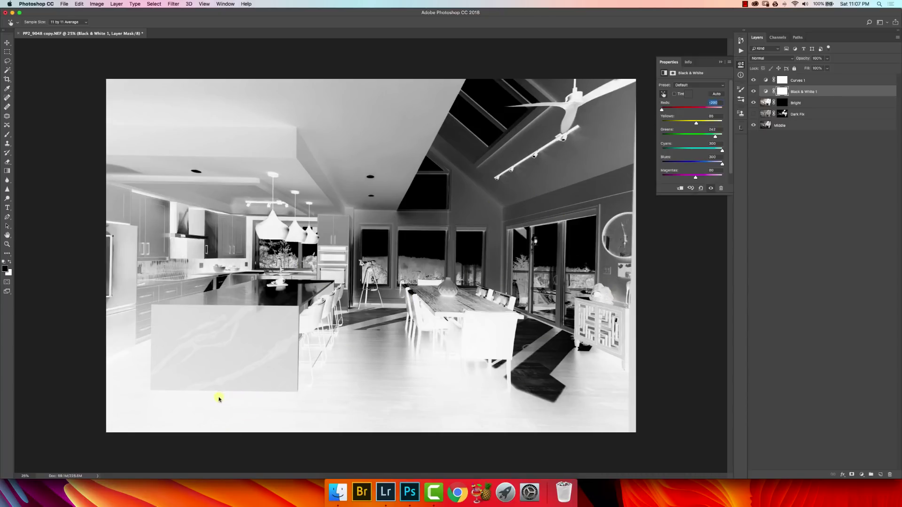
left_click_drag(219, 399, 317, 411)
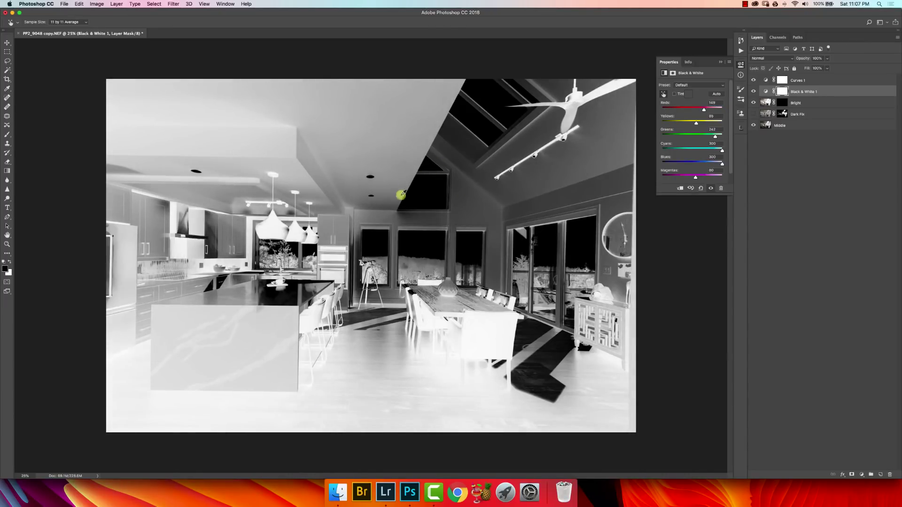
left_click_drag(398, 187, 435, 177)
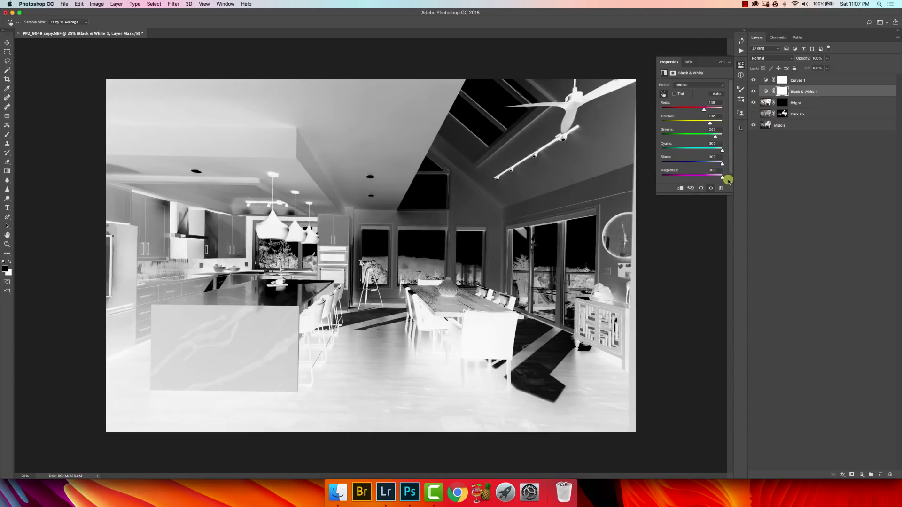
left_click_drag(723, 178, 707, 191)
Load the RGB channel's luminosity as a selection, and hide the Curves 1 and Black & White 1 layers.
left_click(778, 37)
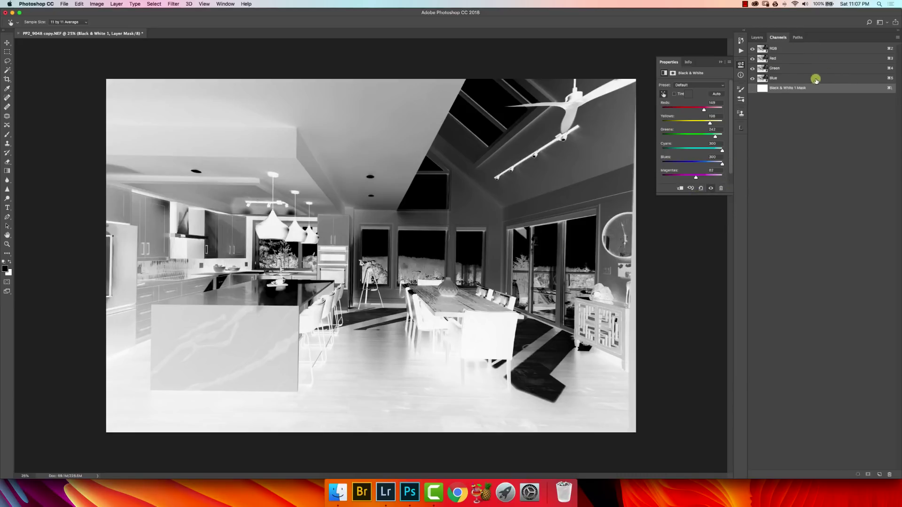
left_click(776, 48, "super")
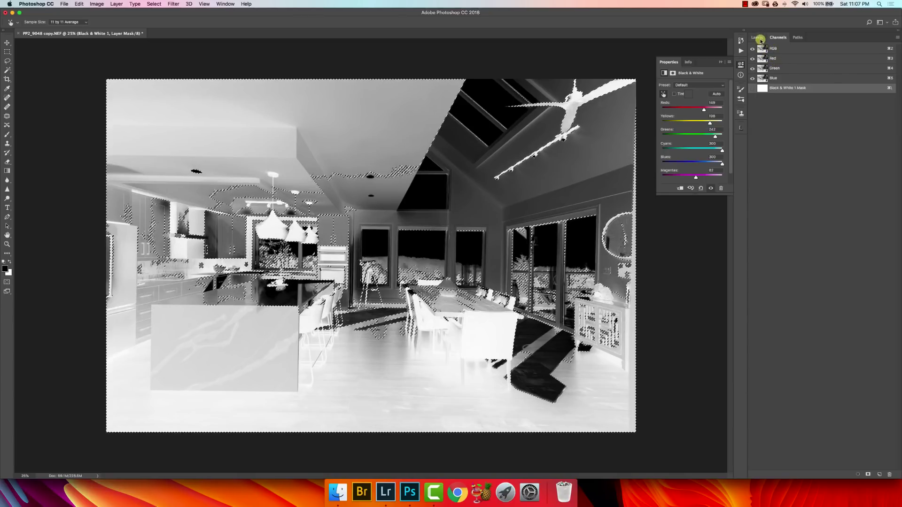
left_click(757, 37)
left_click_drag(754, 80, 754, 91)
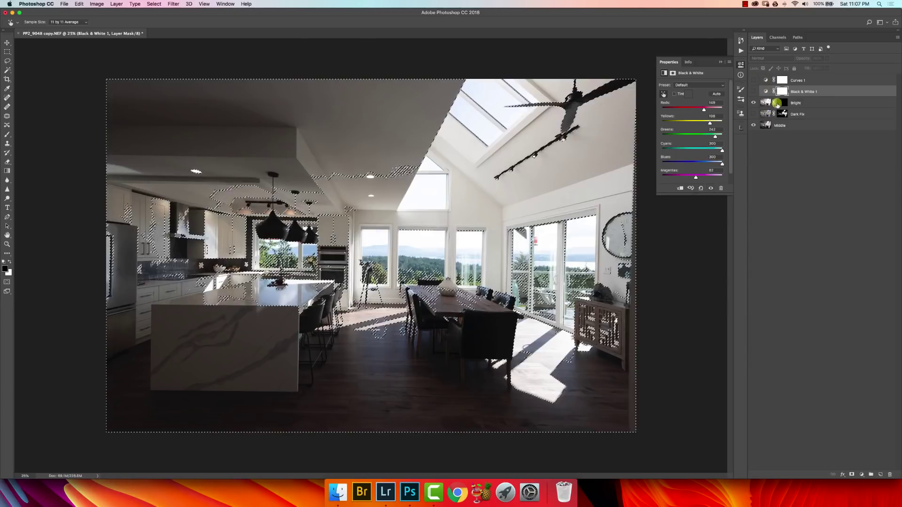
Show the Dark Fix layer and ready a large white brush on the Bright layer's mask, with the selection edges hidden.
left_click(783, 103)
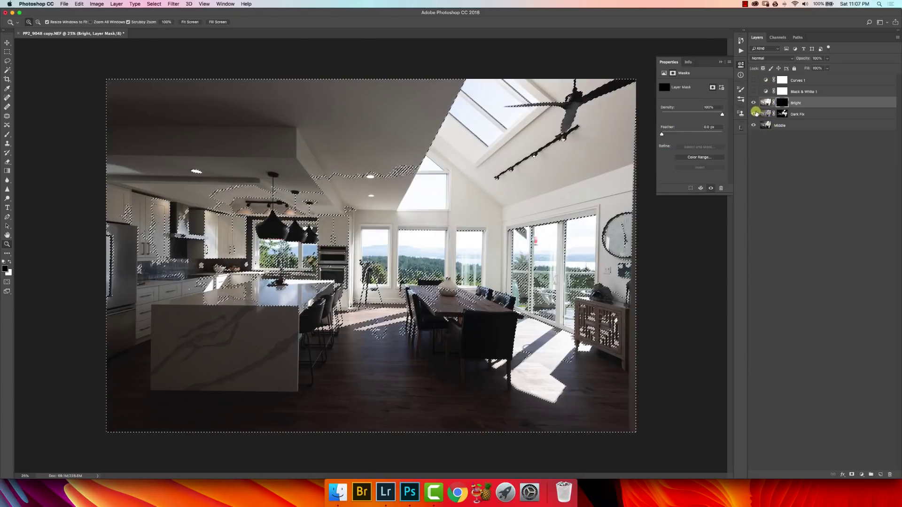
left_click(754, 114)
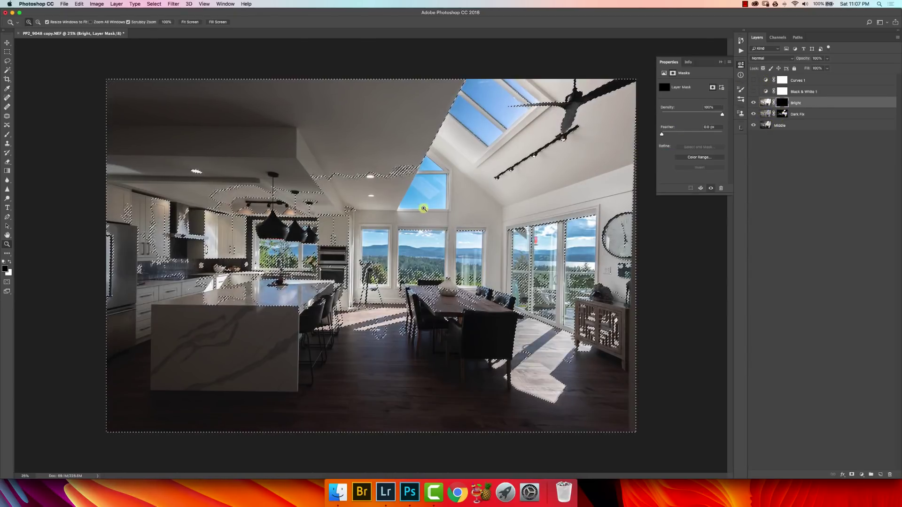
left_click(320, 159, "alt")
key("b")
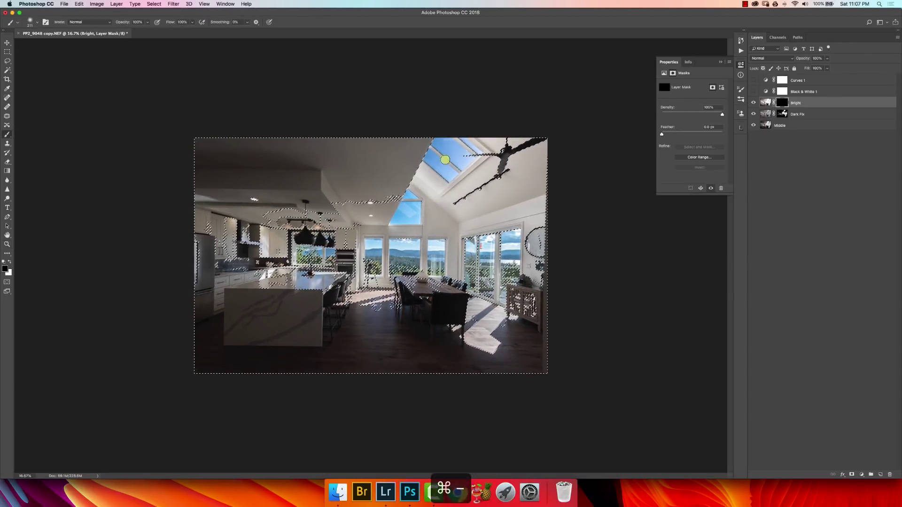
mouse_move(329, 175)
left_mouse_down()
mouse_move(379, 177)
mouse_move(356, 174)
mouse_move(361, 165)
left_mouse_up()
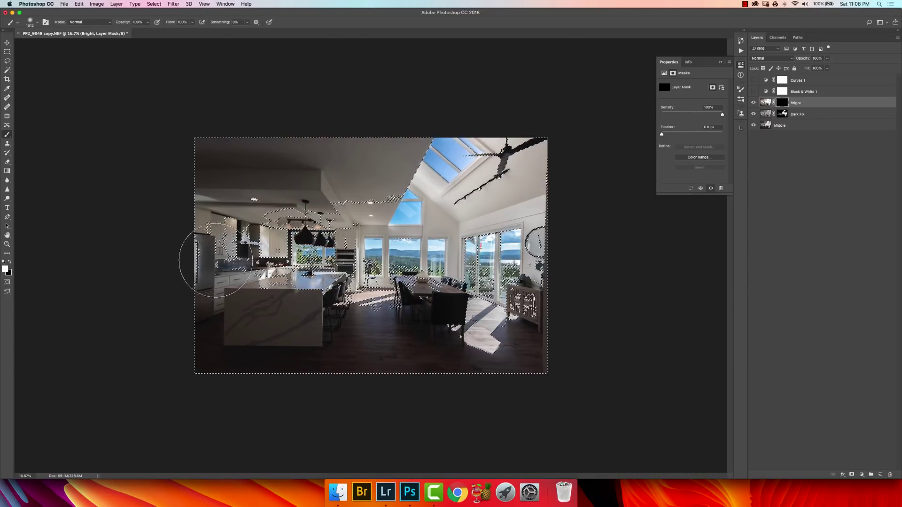
left_click(88, 22)
left_click(85, 21)
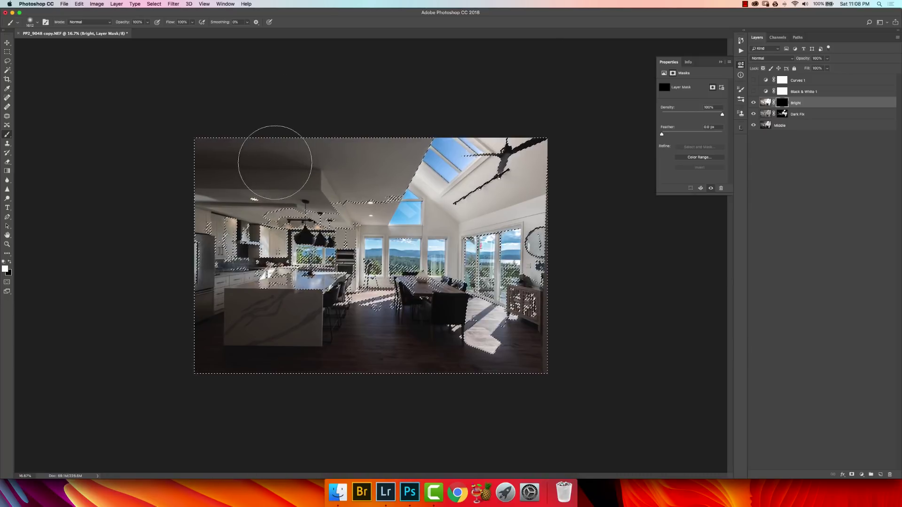
key("super+h")
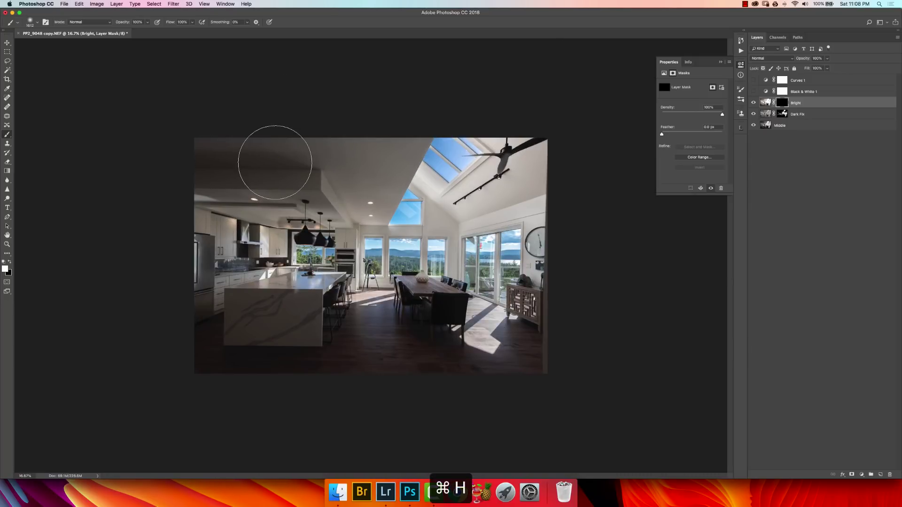
Paint white through the luminosity selection on the Bright mask to brighten the ceiling, kitchen cabinets, island and dark floor.
left_click_drag(229, 181, 266, 183)
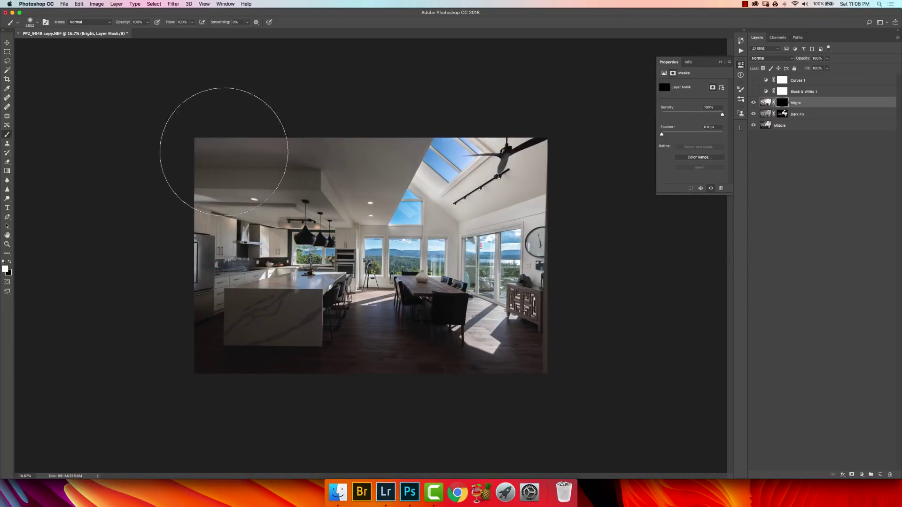
mouse_move(225, 152)
left_mouse_down()
mouse_move(365, 149)
mouse_move(357, 161)
left_mouse_up()
left_click(356, 203)
left_click(263, 229)
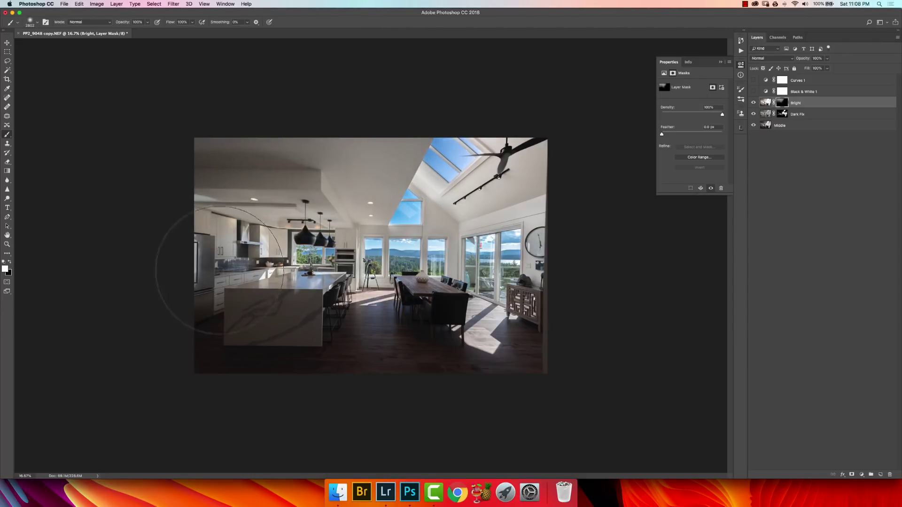
mouse_move(220, 270)
left_mouse_down()
mouse_move(212, 340)
mouse_move(227, 353)
mouse_move(262, 362)
mouse_move(327, 352)
mouse_move(343, 364)
mouse_move(505, 405)
mouse_move(552, 382)
mouse_move(542, 361)
mouse_move(428, 301)
left_mouse_up()
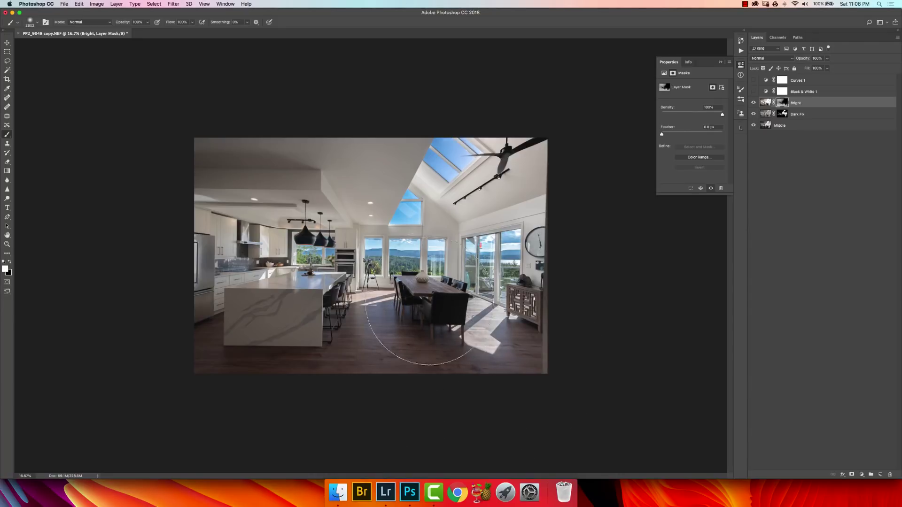
left_click_drag(300, 287, 253, 284)
mouse_move(308, 319)
left_mouse_down()
mouse_move(275, 322)
mouse_move(244, 315)
mouse_move(210, 287)
mouse_move(199, 246)
mouse_move(190, 255)
mouse_move(231, 169)
mouse_move(201, 200)
mouse_move(203, 164)
mouse_move(229, 148)
mouse_move(331, 176)
mouse_move(398, 141)
mouse_move(391, 164)
left_mouse_up()
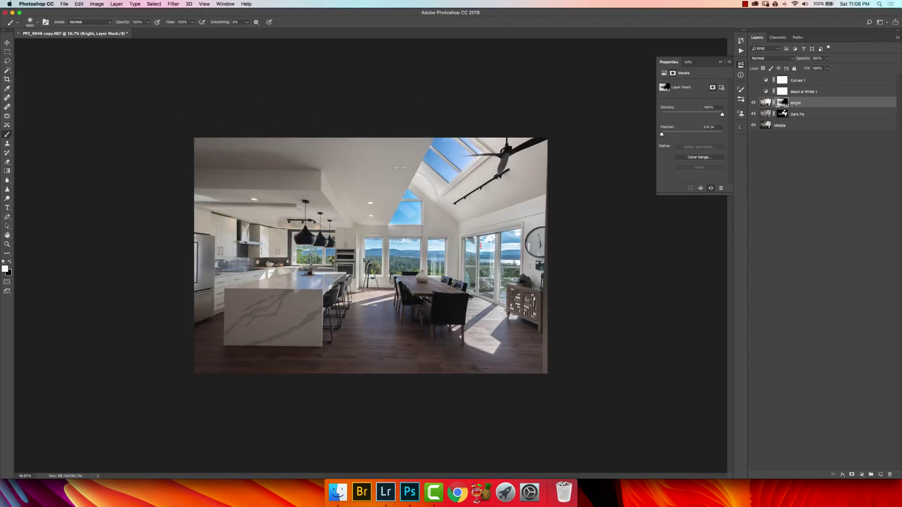
Paint black with a smaller brush on the Bright mask around the ceiling fan and the kitchen window.
mouse_move(401, 206)
left_mouse_down()
mouse_move(451, 223)
mouse_move(562, 201)
mouse_move(510, 226)
mouse_move(545, 206)
mouse_move(522, 205)
left_mouse_up()
key("x")
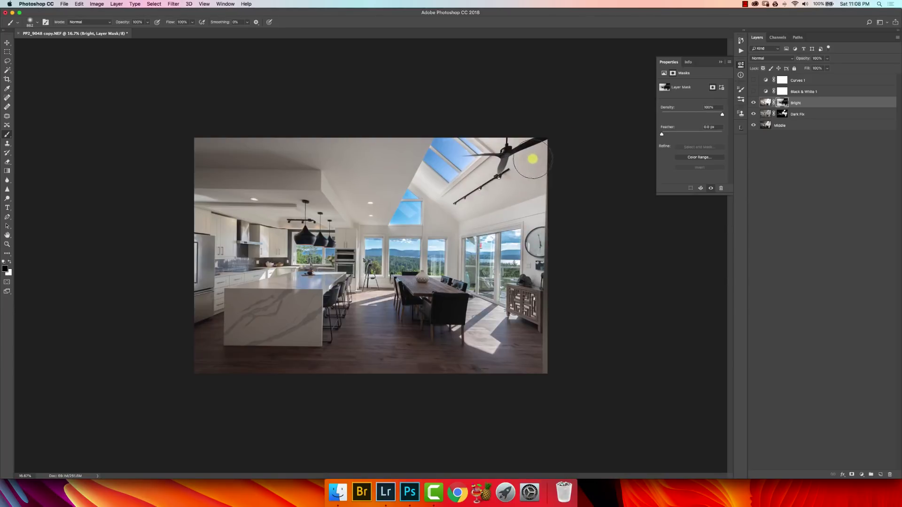
mouse_move(533, 159)
left_mouse_down()
mouse_move(536, 149)
mouse_move(518, 163)
left_mouse_up()
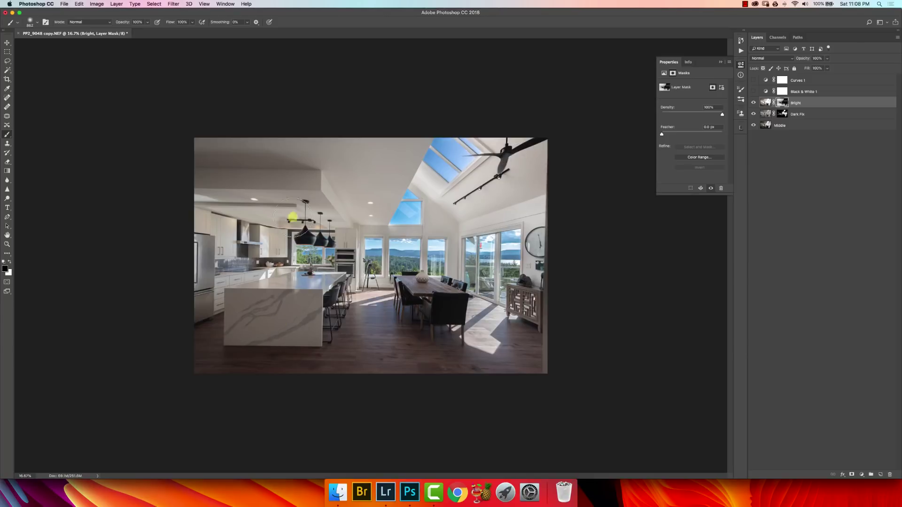
left_click_drag(295, 256, 318, 255)
Paint white on the Bright mask over the sideboard, the tall oven cabinets and the wall beside them.
key("x")
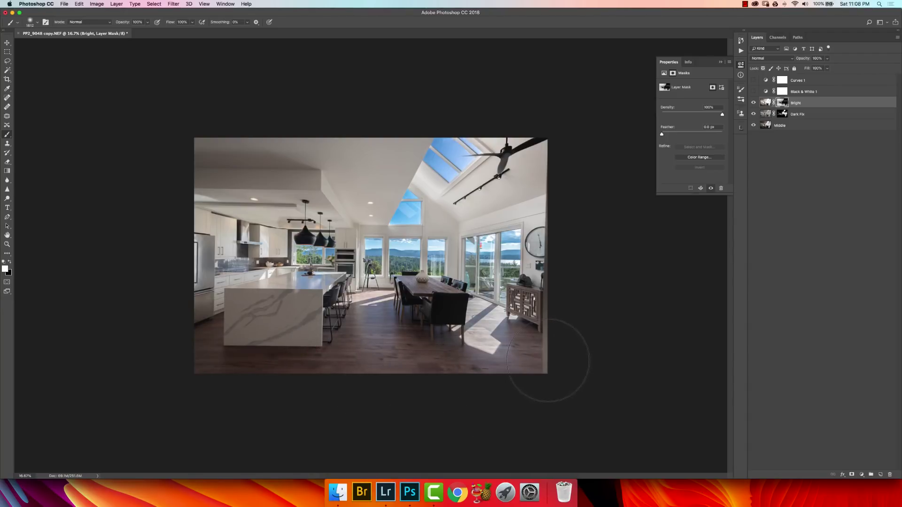
right_click(554, 283)
left_click_drag(522, 289, 510, 289)
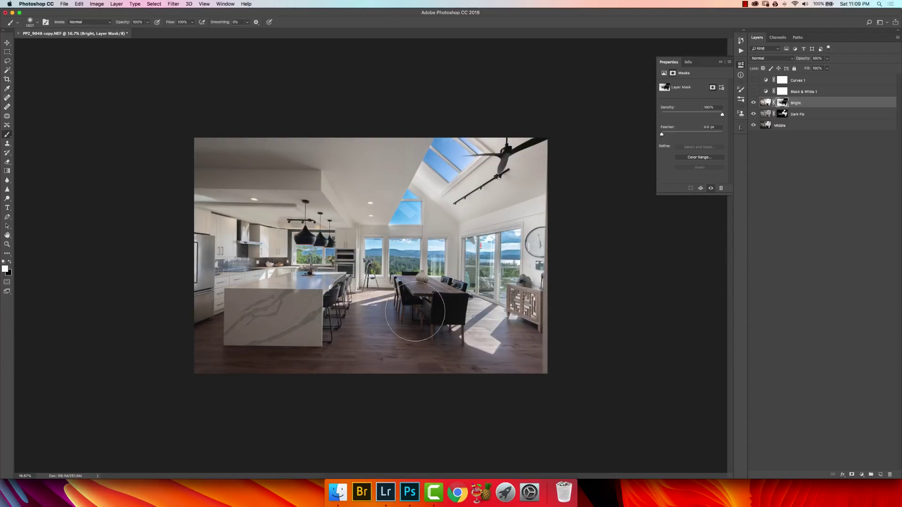
left_click_drag(347, 242, 342, 247)
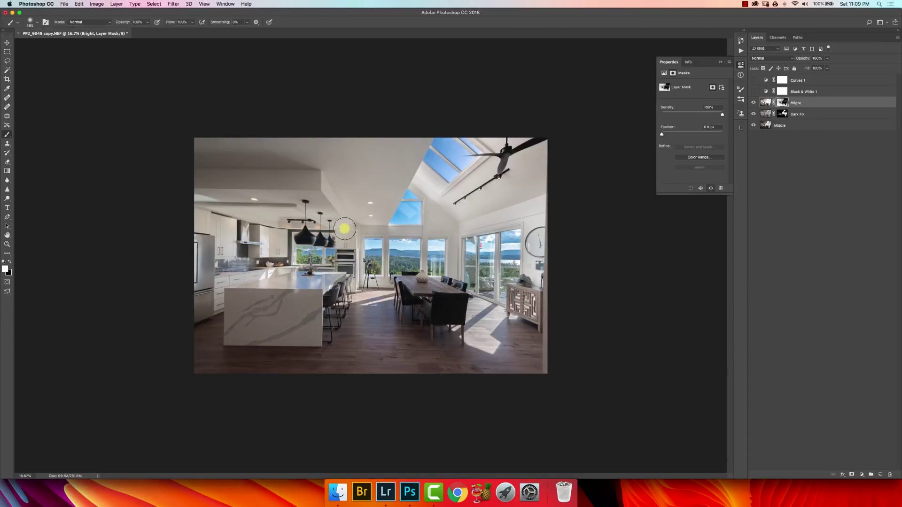
left_click_drag(362, 219, 384, 223)
Even out the Bright mask around the ceiling and dining area, alternating black and white paint, and drop the selection.
key("x")
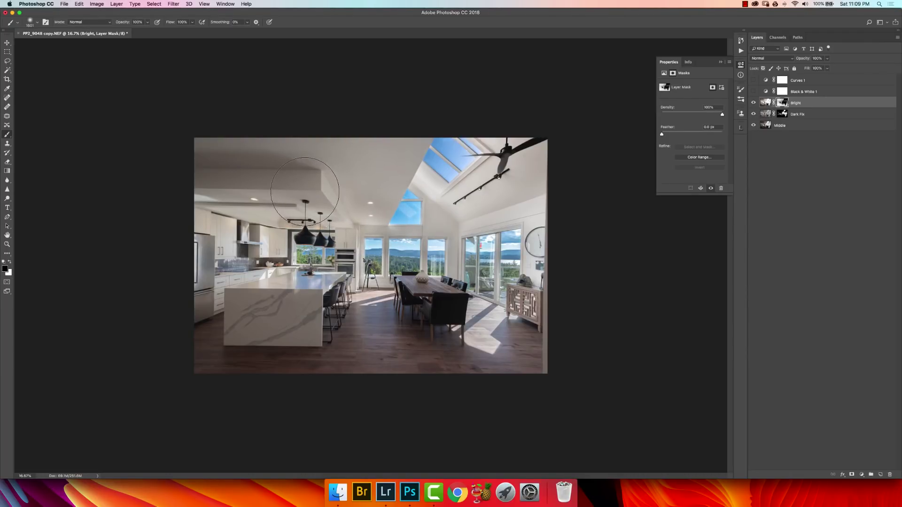
key("x")
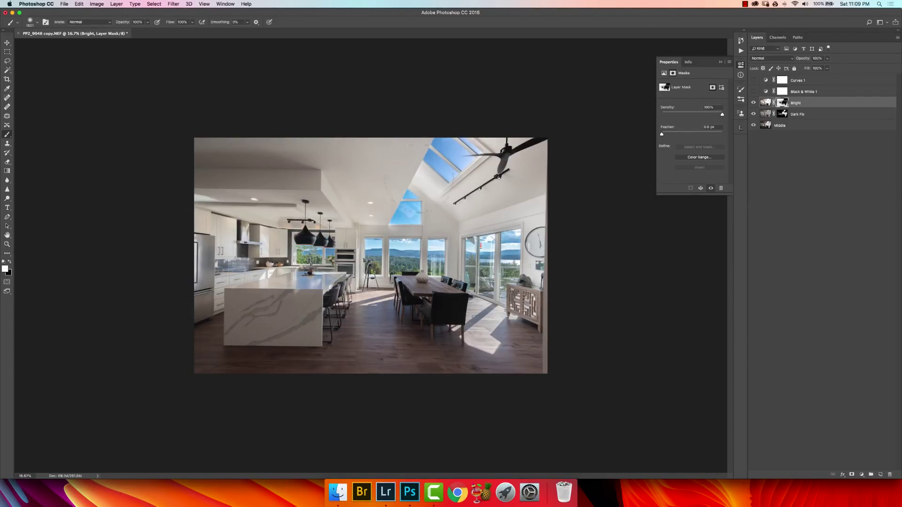
key("x")
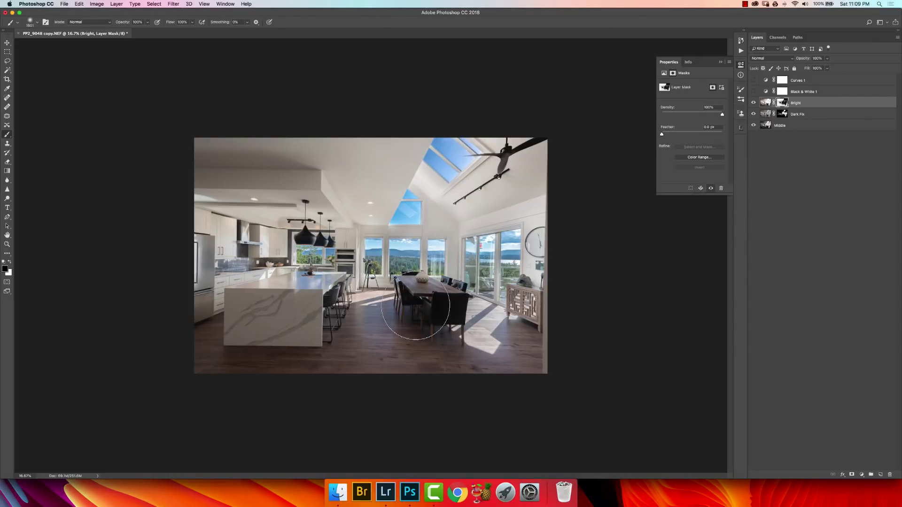
key("x")
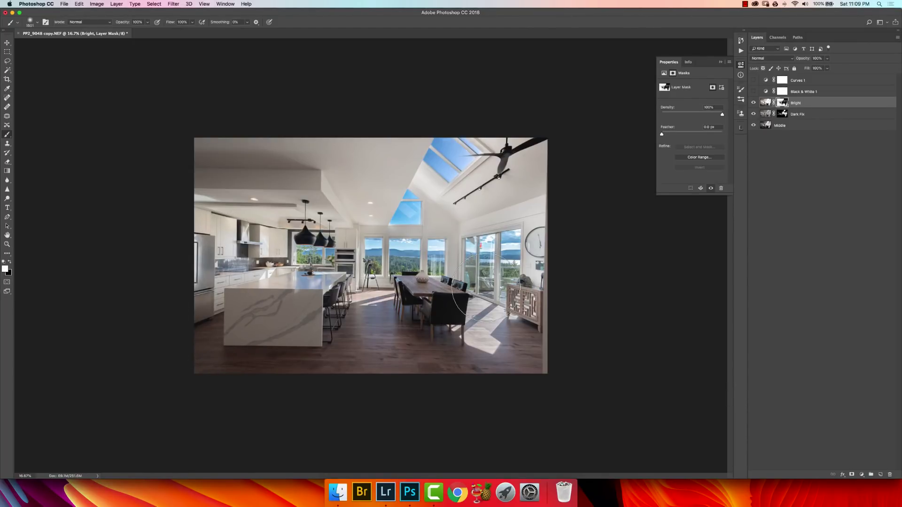
key("super+h")
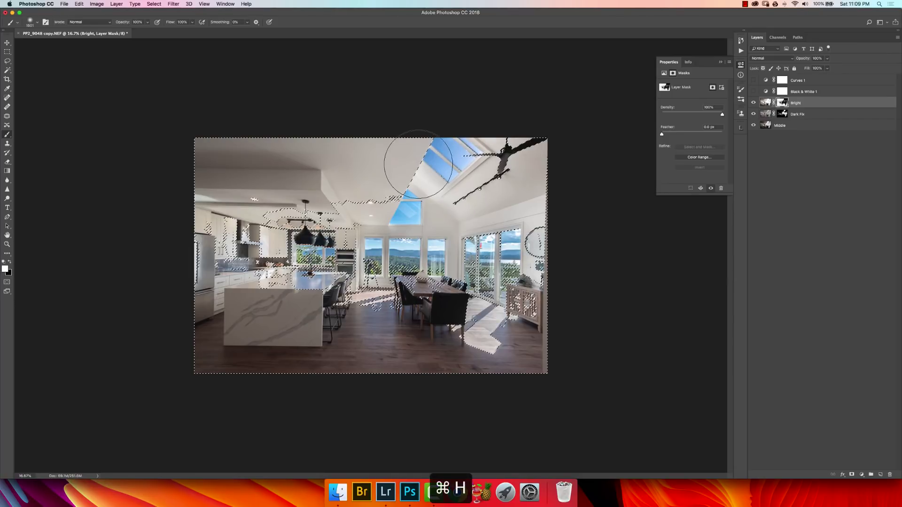
key("super+d")
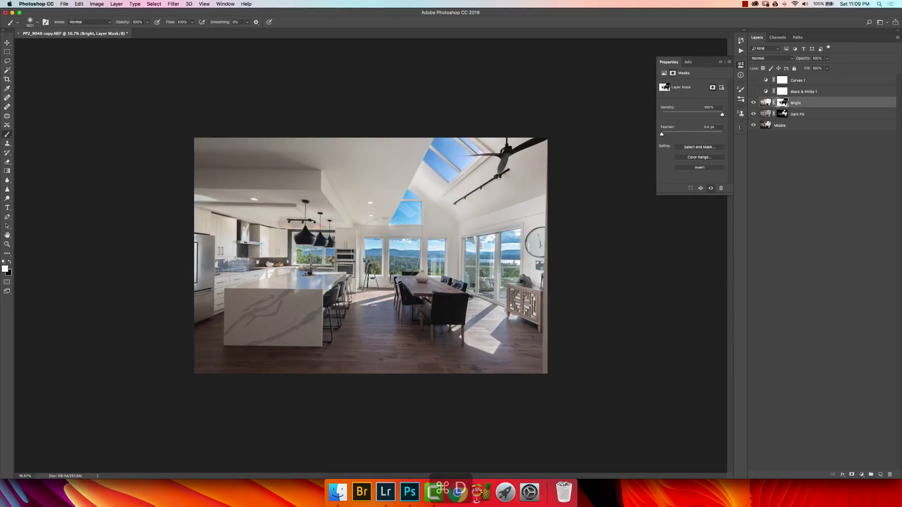
Examine the blended kitchen, ceiling and windows up close and as a whole.
key("z")
left_click_drag(308, 234, 360, 245)
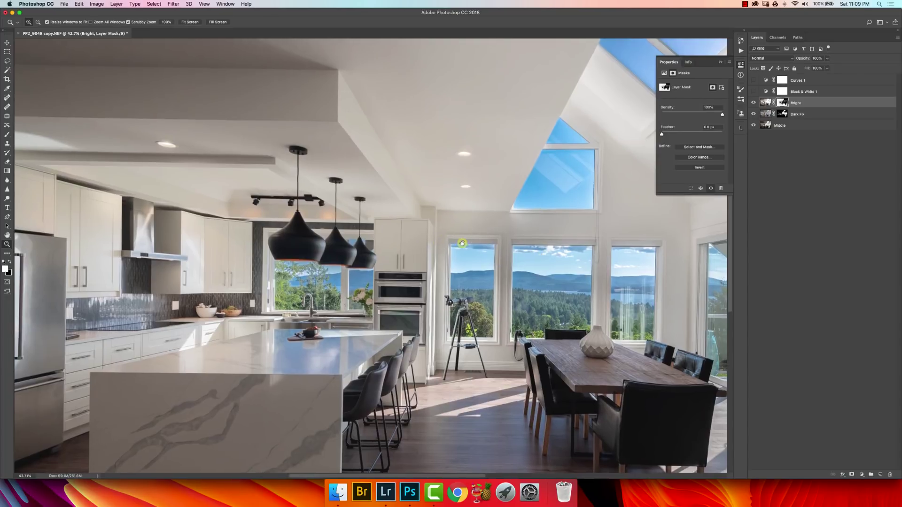
left_click_drag(542, 255, 368, 230)
left_click_drag(227, 259, 497, 342)
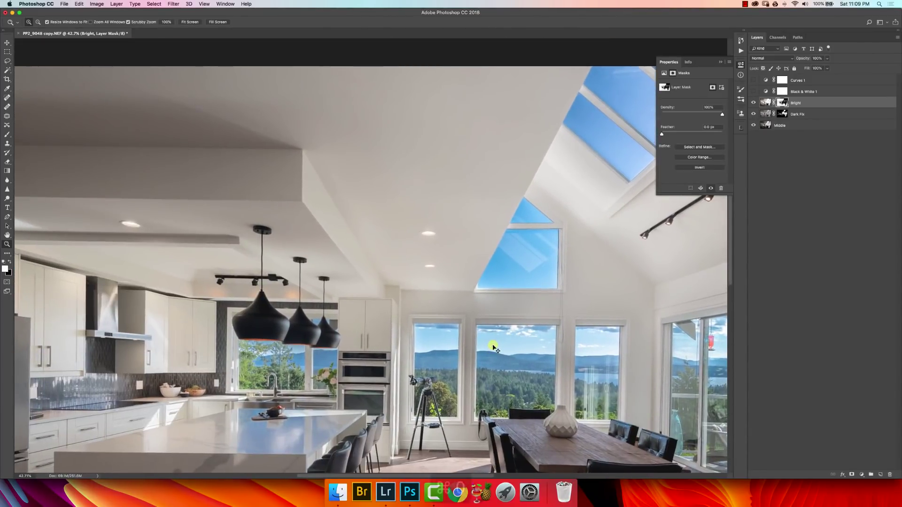
key("super+minus")
key("super+minus")
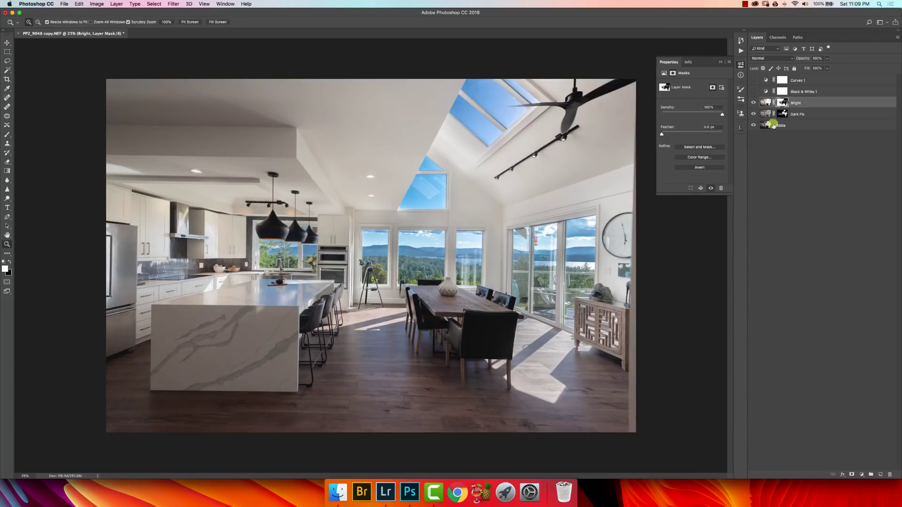
Delete the hidden Curves 1 and Black & White 1 adjustment layers.
left_click(803, 91)
left_click(801, 82, "shift")
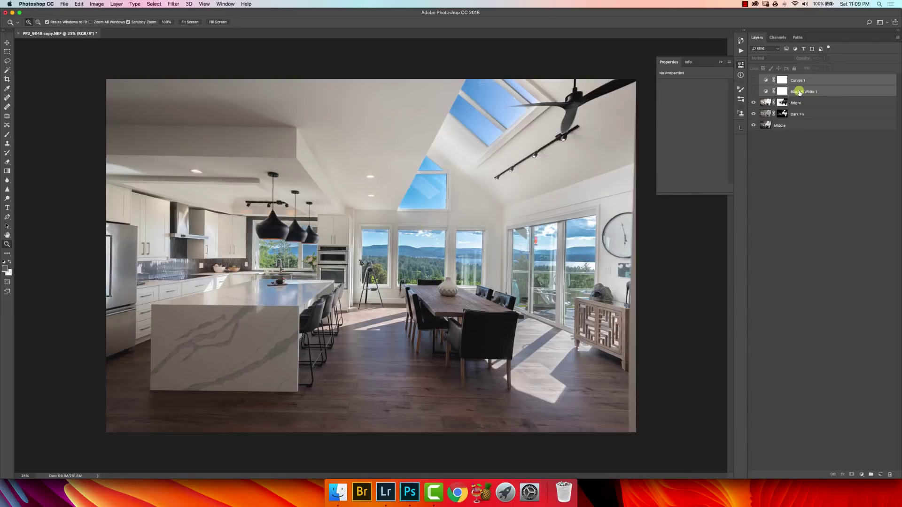
key("Delete")
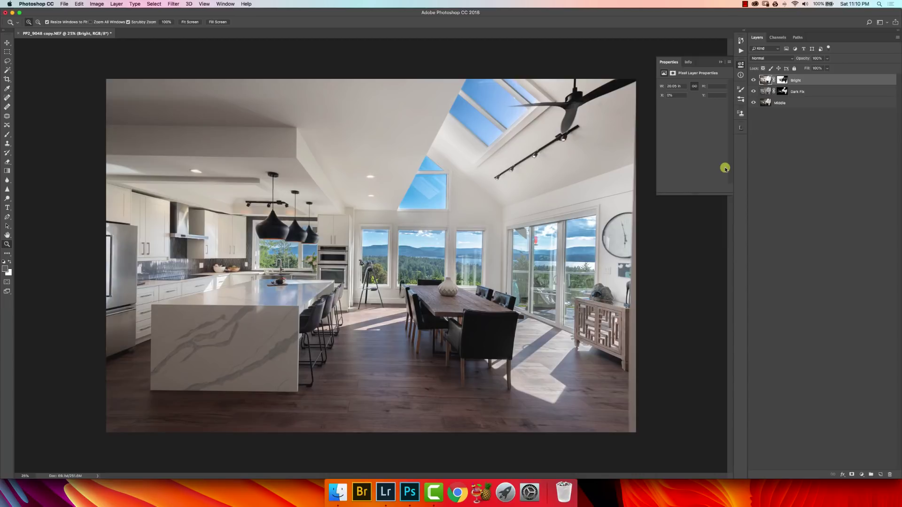
Select the image's blues with Color Range, using the grayscale selection preview.
left_click(154, 4)
left_click(202, 82)
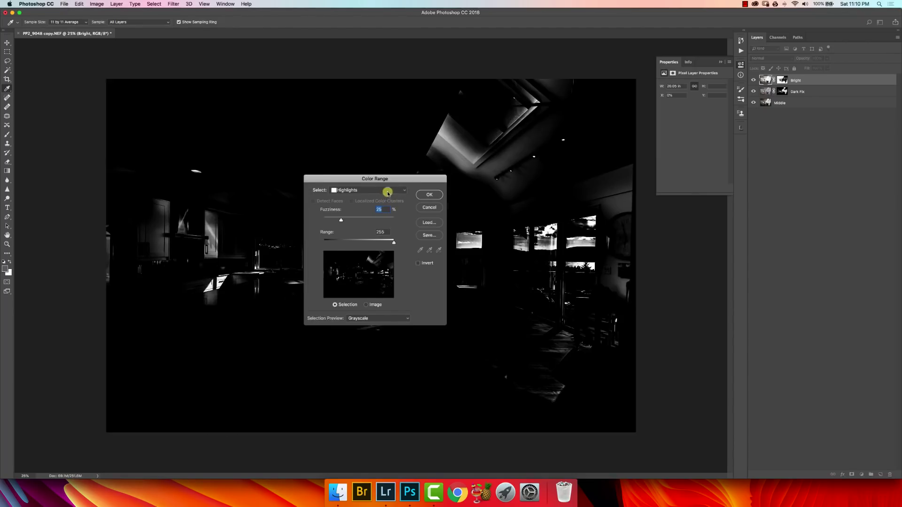
left_click(388, 193)
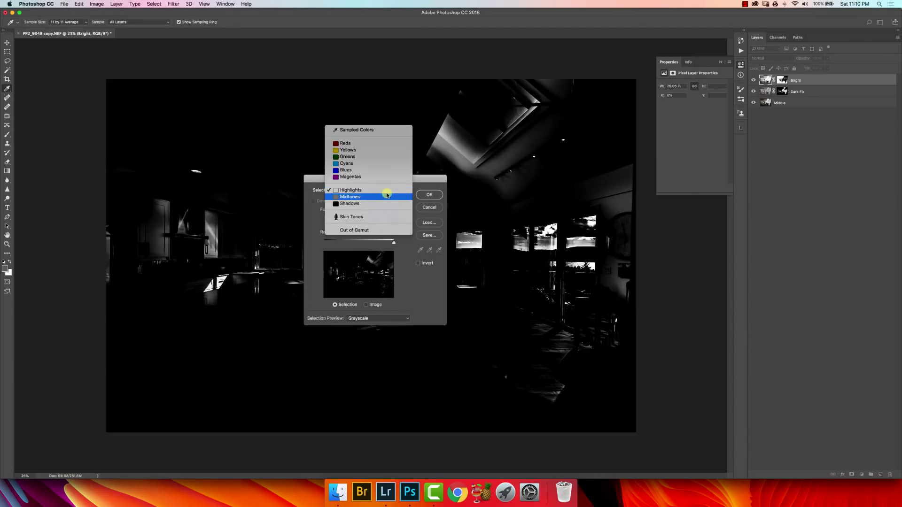
left_click(399, 170)
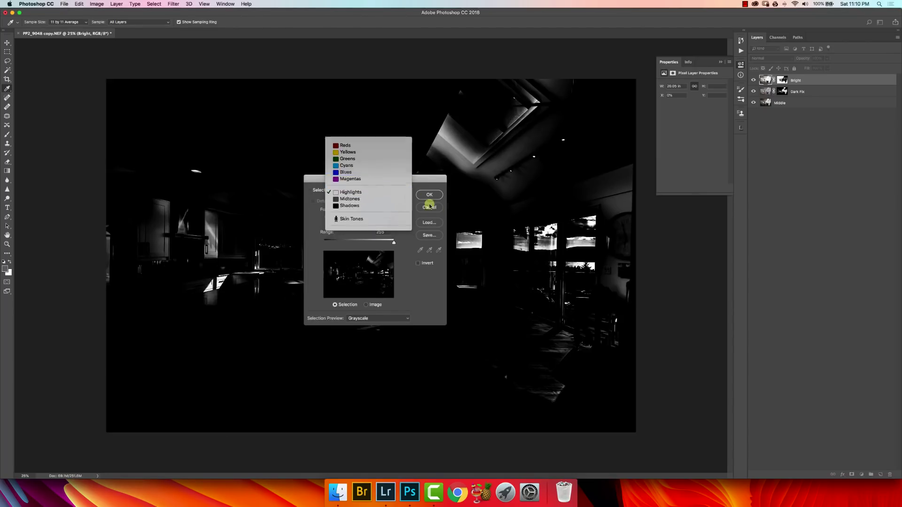
left_click_drag(420, 181, 621, 139)
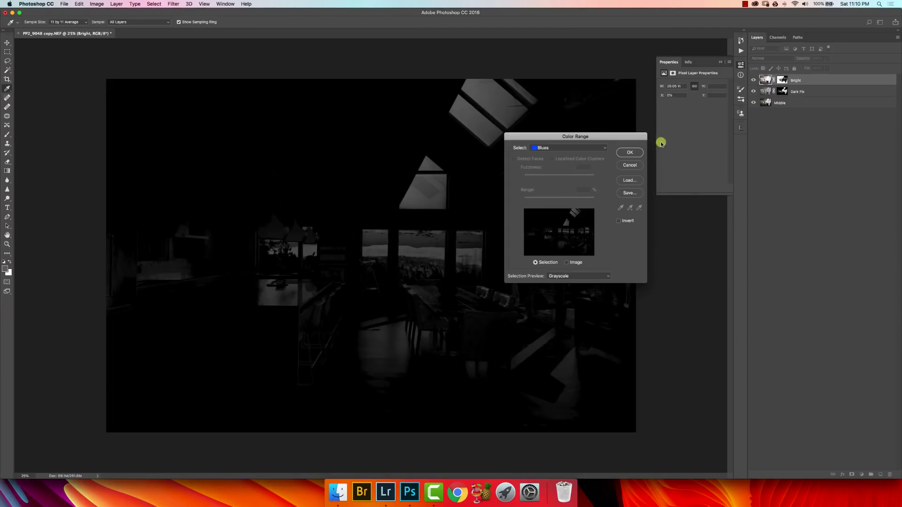
left_click(630, 152)
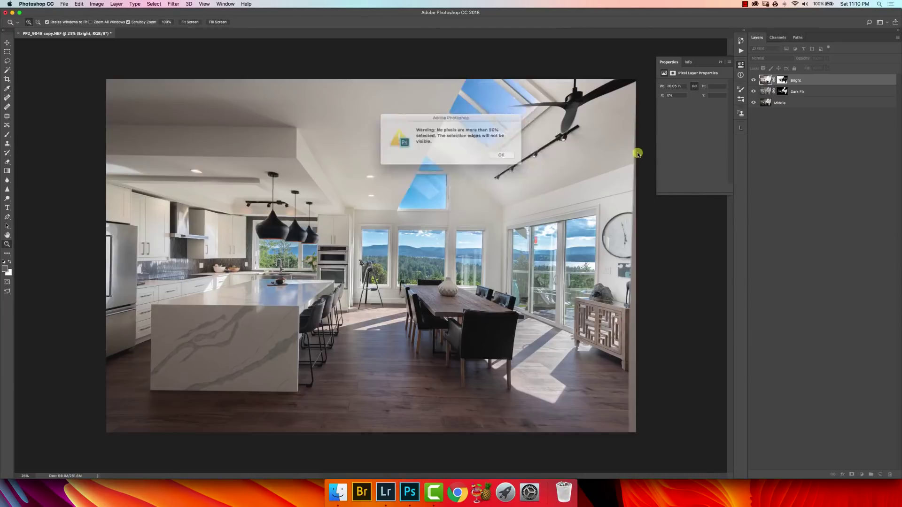
left_click(504, 155)
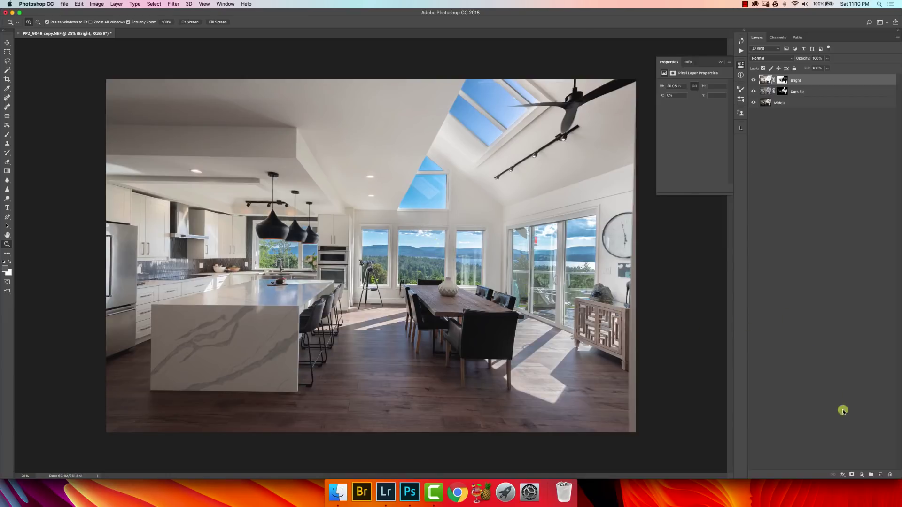
Add a Curves adjustment from the blues selection, sample gray points in the window view and triangular window, and compare before and after.
left_click(861, 474)
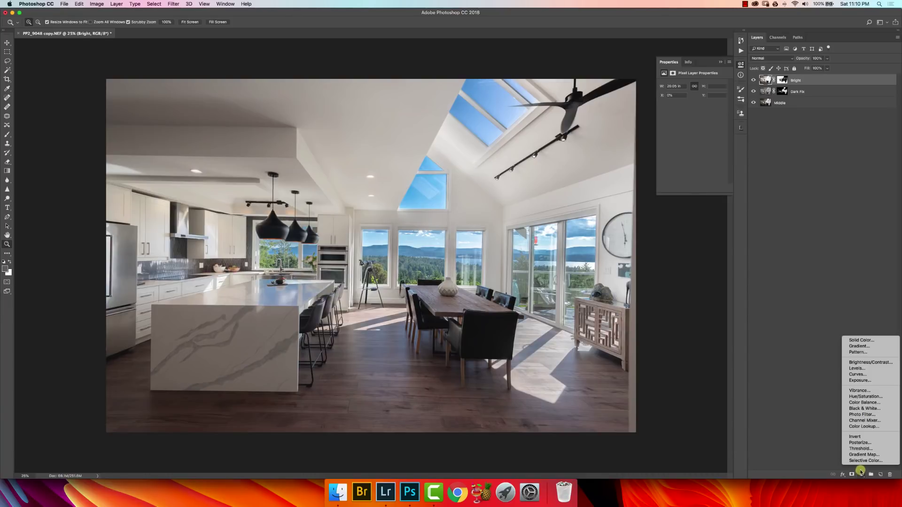
left_click(865, 374)
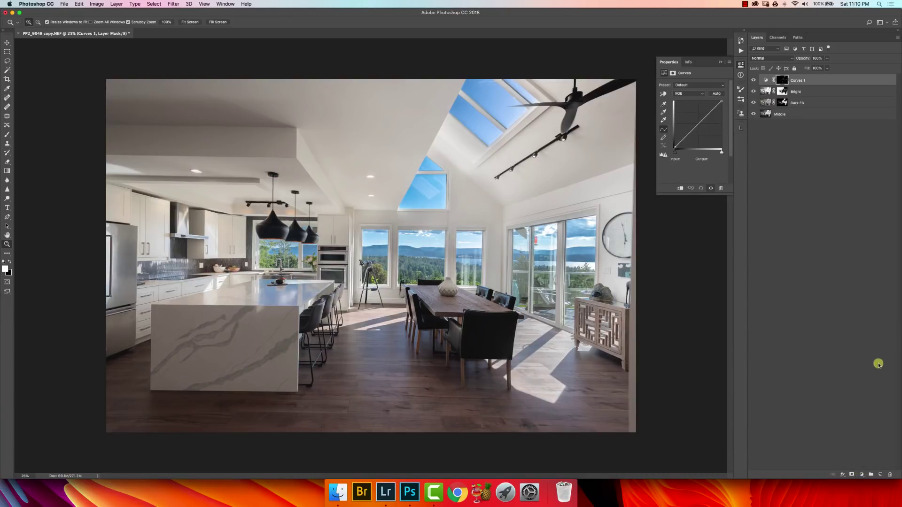
left_click(665, 115)
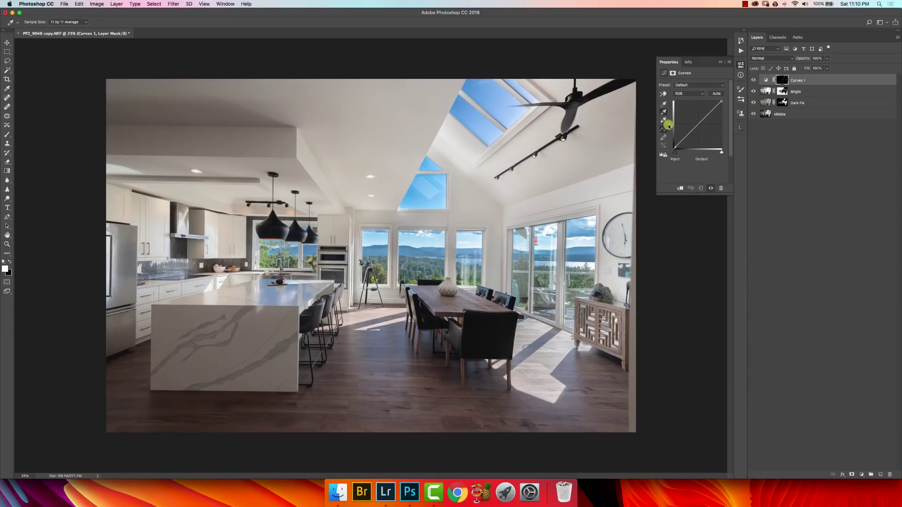
left_click(386, 250)
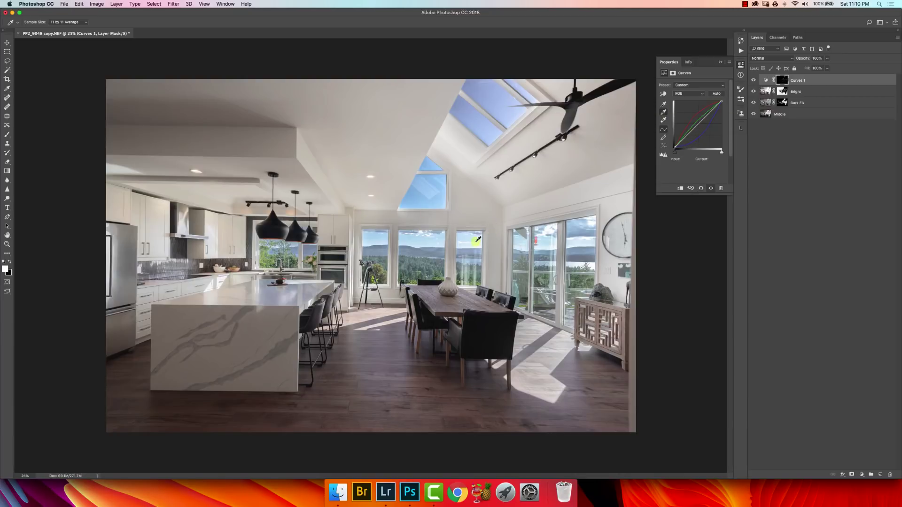
left_click(424, 199)
left_click(754, 82)
left_click(754, 82)
left_click(753, 82)
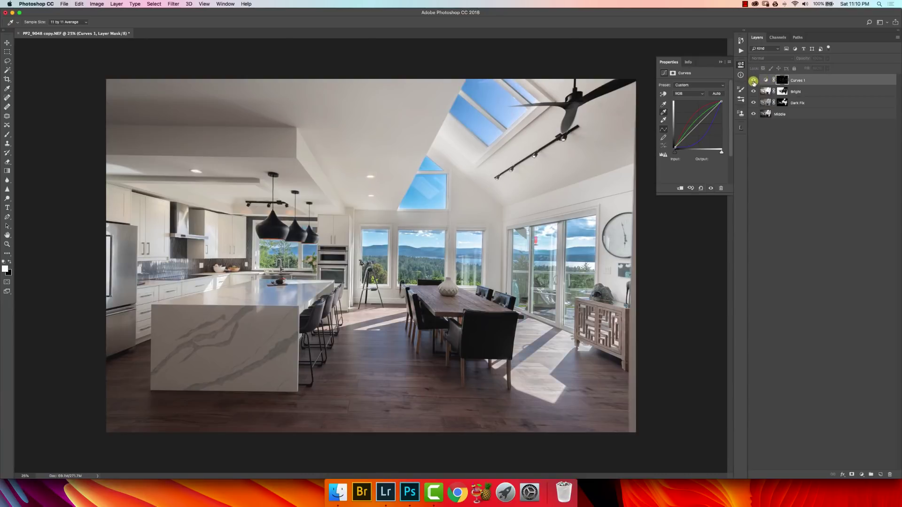
left_click(753, 83)
left_click(753, 82)
left_click(754, 81)
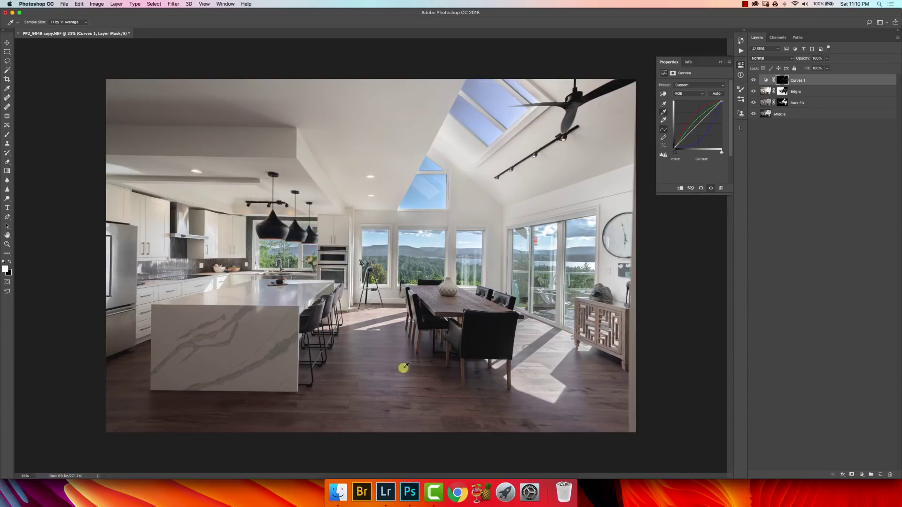
Brighten the Curves 1 mask with Levels by lowering its white input point, and compare the image with and without the adjustment.
key("z")
left_click(783, 81)
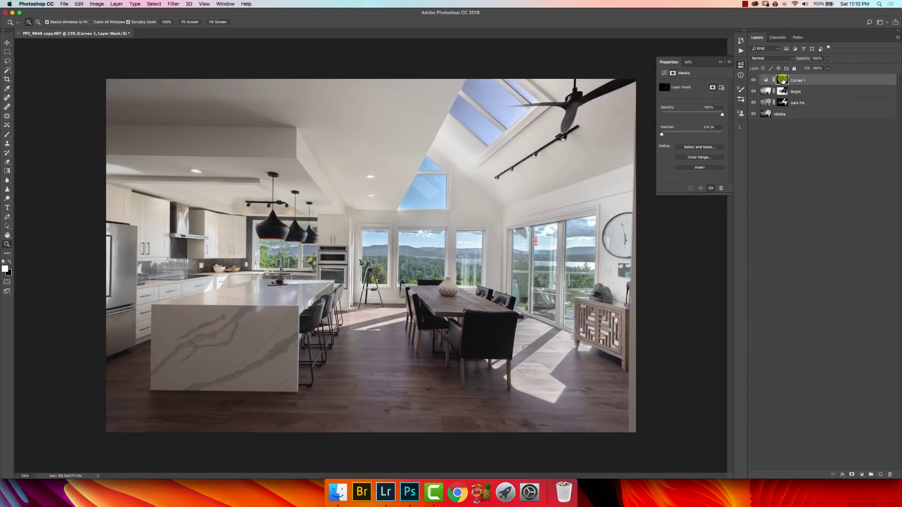
key("super+l")
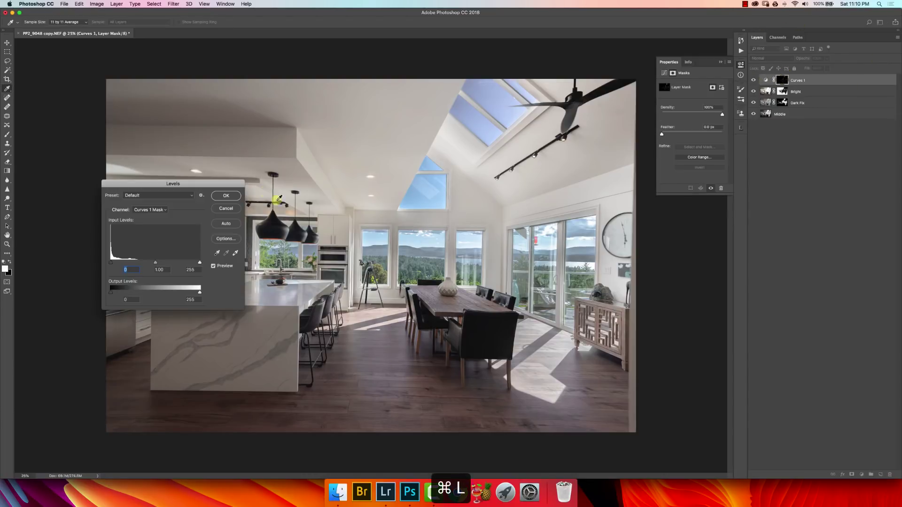
left_click_drag(207, 181, 249, 151)
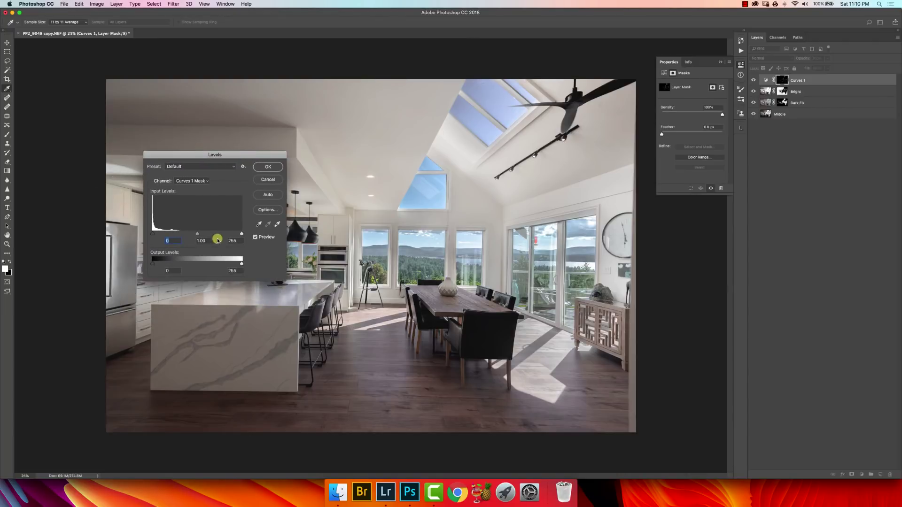
mouse_move(240, 234)
left_mouse_down()
mouse_move(198, 235)
mouse_move(223, 234)
left_mouse_up()
left_click(229, 235)
left_click(268, 168)
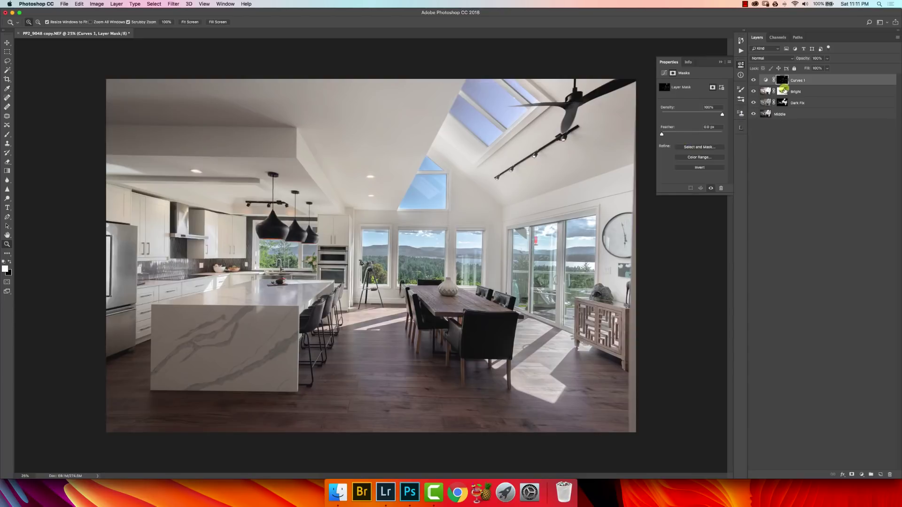
left_click(754, 81)
left_click(754, 80)
left_click(754, 80)
left_click(754, 80)
Group the Curves 1 adjustment and add a black mask to the group.
left_click(766, 79)
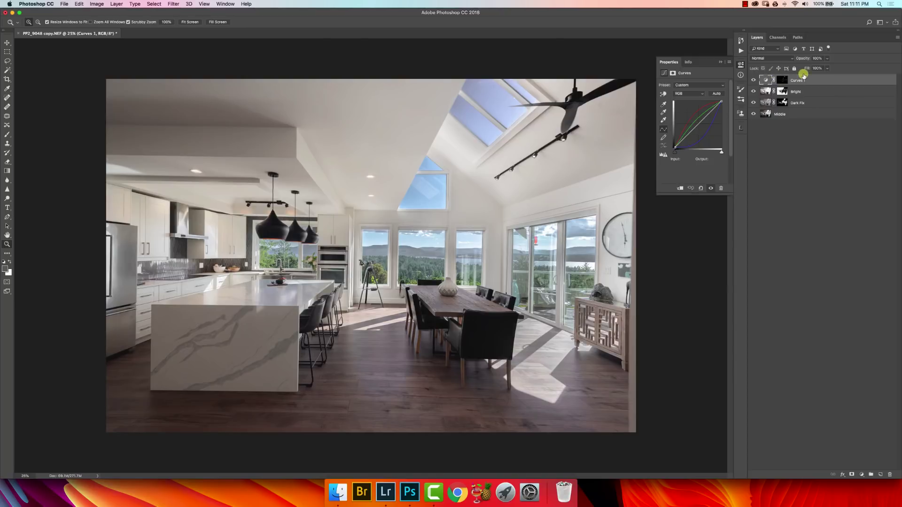
key("super+g")
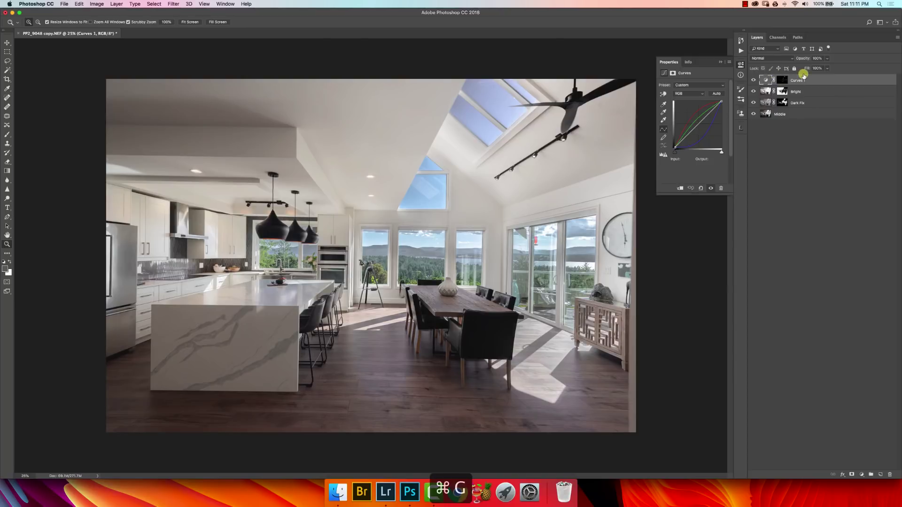
left_click(852, 474, "alt")
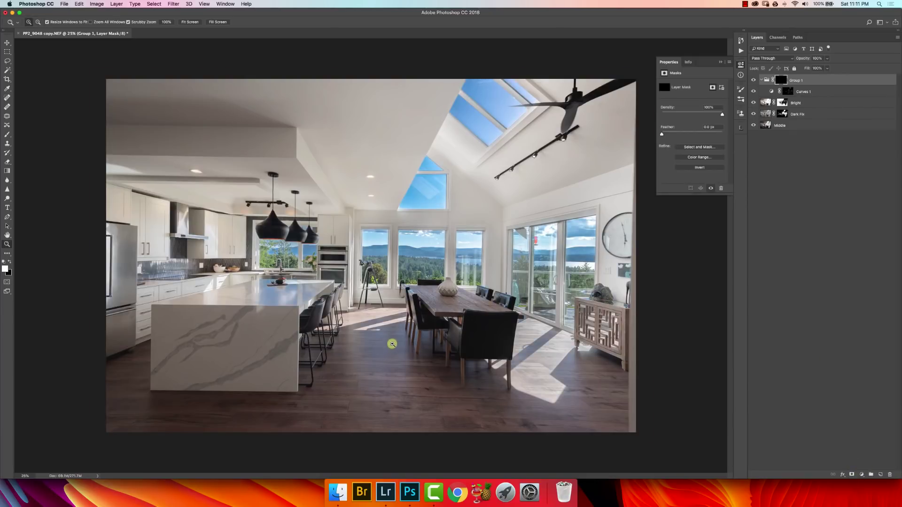
Paint white on the group mask over the wood floor and kitchen island to reveal the blue correction.
left_click_drag(392, 343, 468, 318)
key("b")
left_click_drag(395, 359, 324, 364)
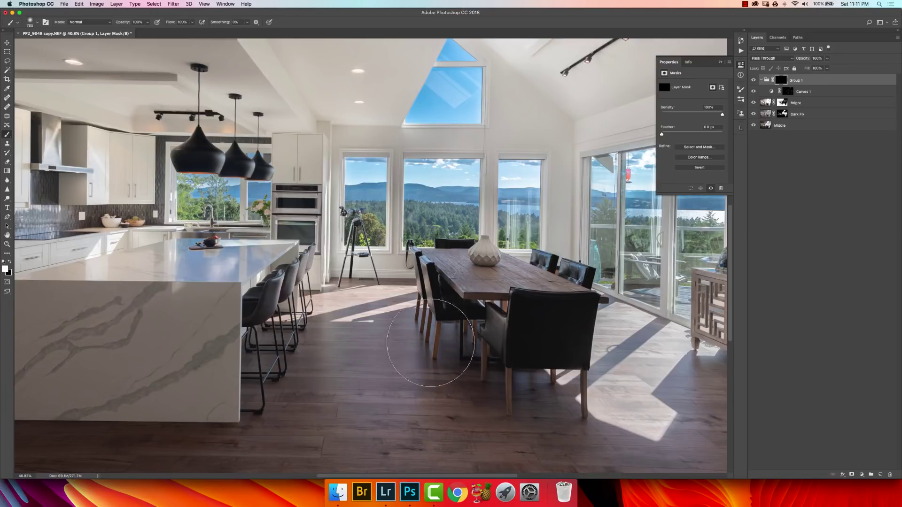
mouse_move(374, 424)
left_mouse_down()
mouse_move(341, 325)
mouse_move(322, 355)
left_mouse_up()
left_click_drag(217, 250, 202, 250)
Paint white on the group mask with a larger brush over the dining area, sunlit floor and kitchen cabinets.
scroll(571, 265, "right", 10)
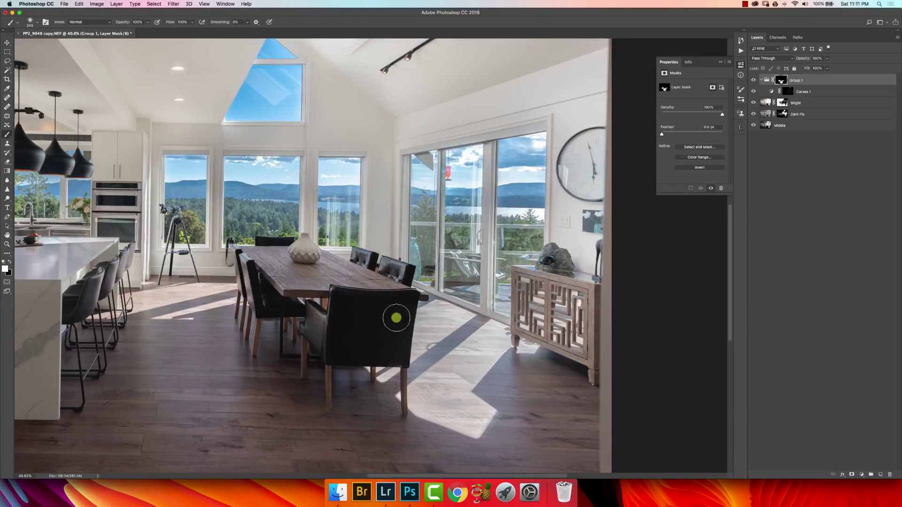
key("bracketright")
key("bracketright")
key("bracketright")
key("bracketright")
key("bracketright")
mouse_move(437, 350)
left_mouse_down()
mouse_move(416, 324)
mouse_move(424, 320)
left_mouse_up()
mouse_move(481, 312)
left_mouse_down()
mouse_move(475, 294)
mouse_move(459, 290)
left_mouse_up()
left_click_drag(427, 125, 475, 239)
left_click_drag(349, 275, 624, 202)
mouse_move(179, 280)
left_mouse_down()
mouse_move(132, 276)
mouse_move(134, 262)
mouse_move(173, 266)
mouse_move(190, 283)
mouse_move(239, 260)
mouse_move(285, 267)
left_mouse_up()
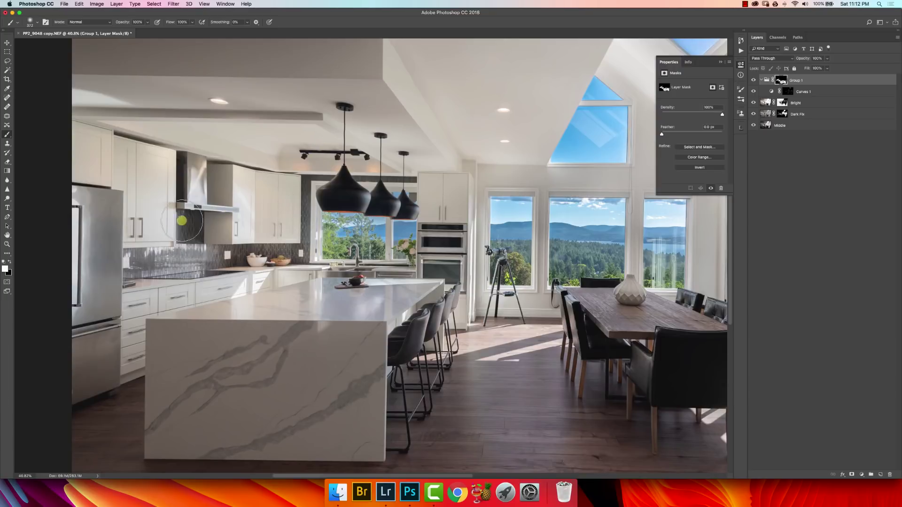
Examine the color of the kitchen cabinets up close and in the whole image.
key("super+0")
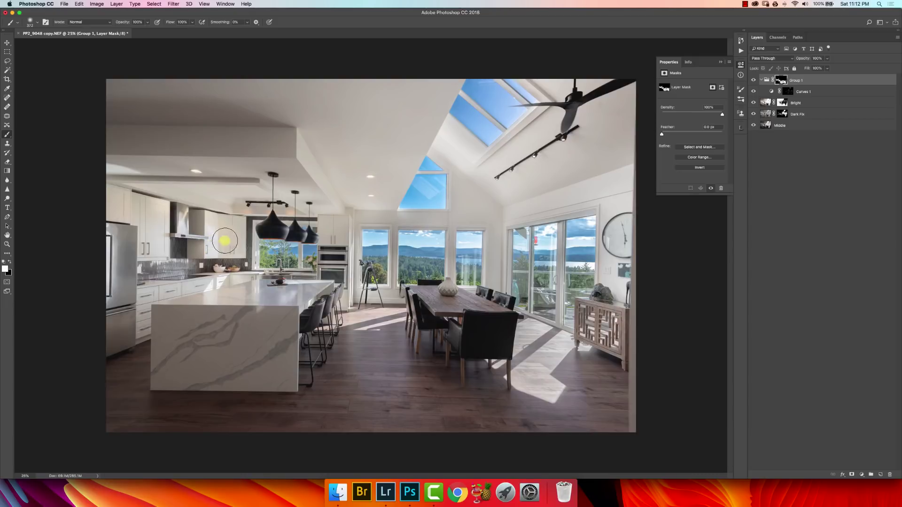
key("z")
left_click_drag(205, 230, 248, 255)
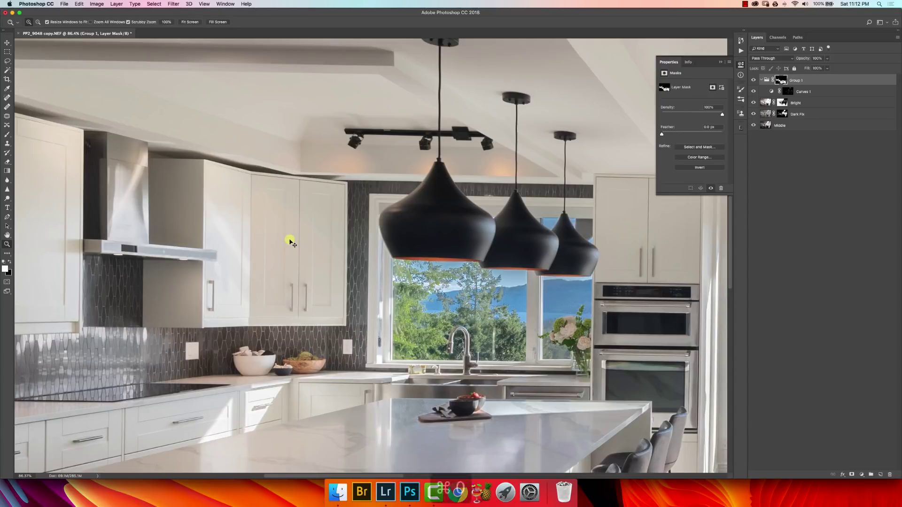
key("super+minus")
key("super+minus")
key("super+minus")
key("super+minus")
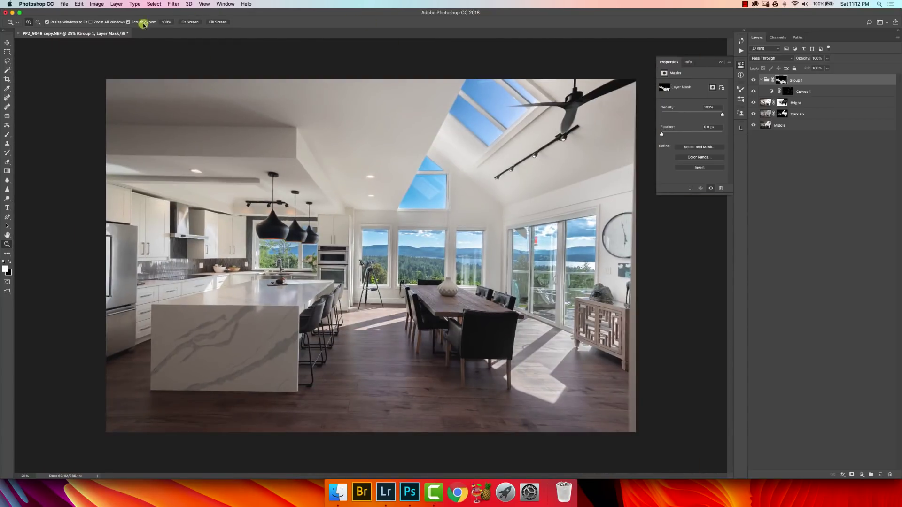
left_click(155, 4)
left_click(182, 75)
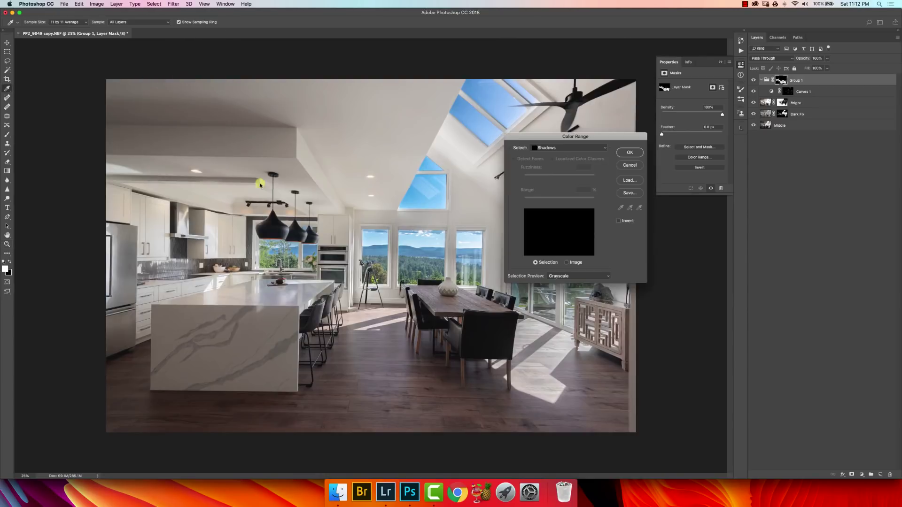
left_click(566, 148)
left_click(570, 142)
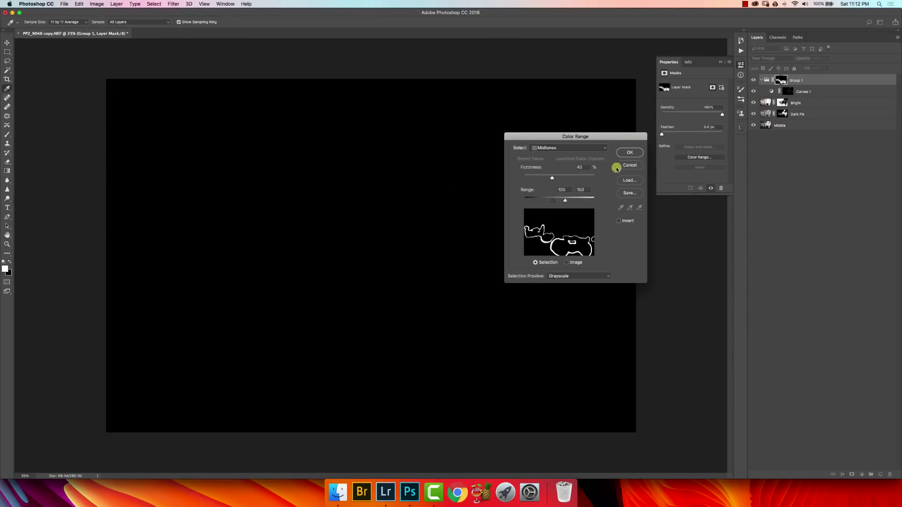
left_click(626, 167)
Select the yellows of the Bright layer with Color Range.
left_click(766, 103)
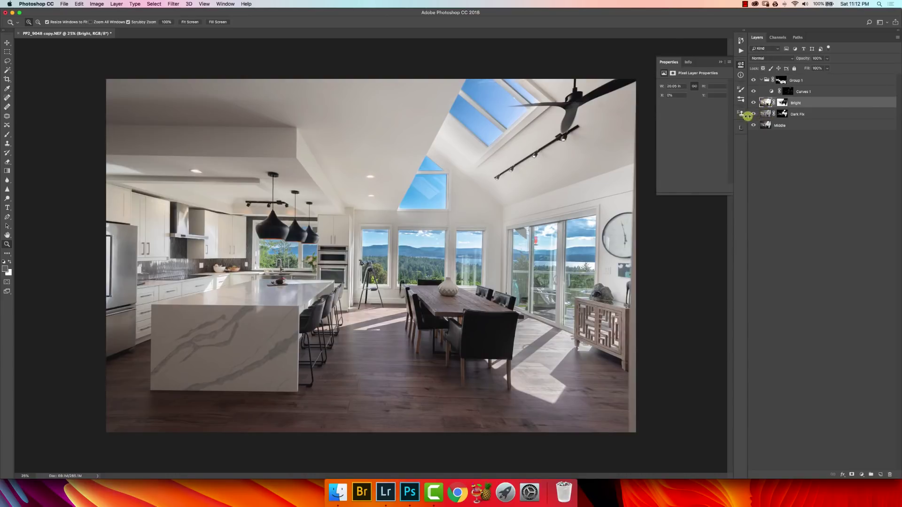
left_click(154, 4)
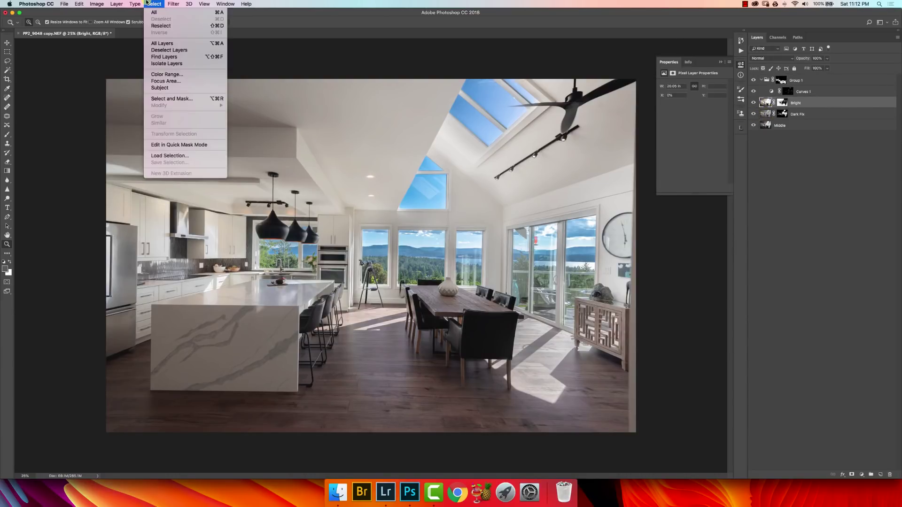
left_click(182, 76)
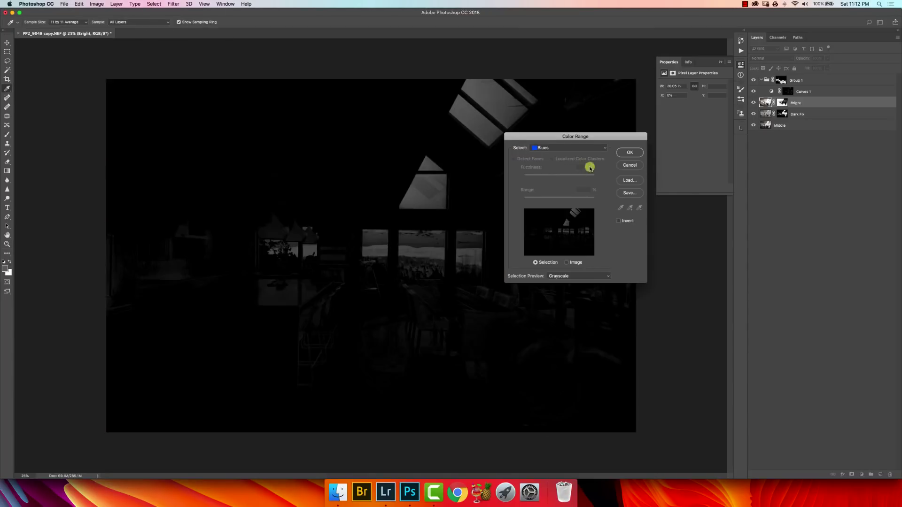
left_click(576, 149)
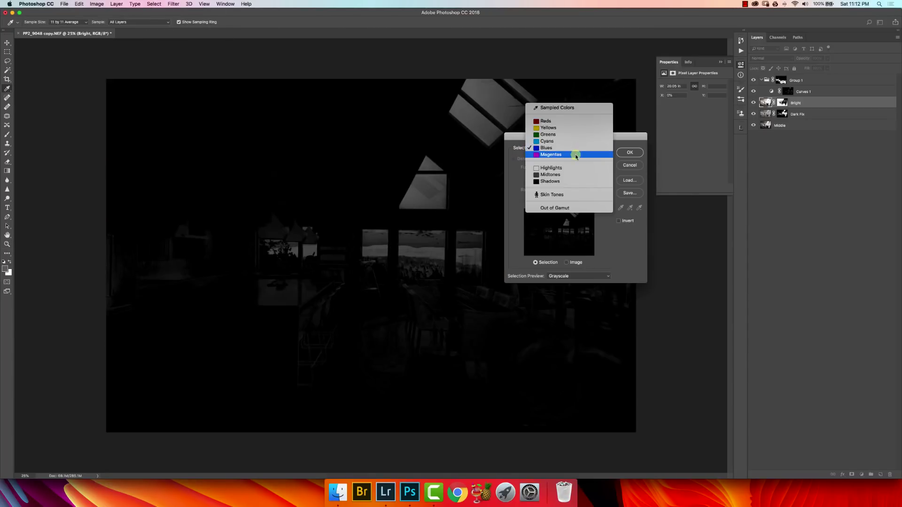
left_click(575, 128)
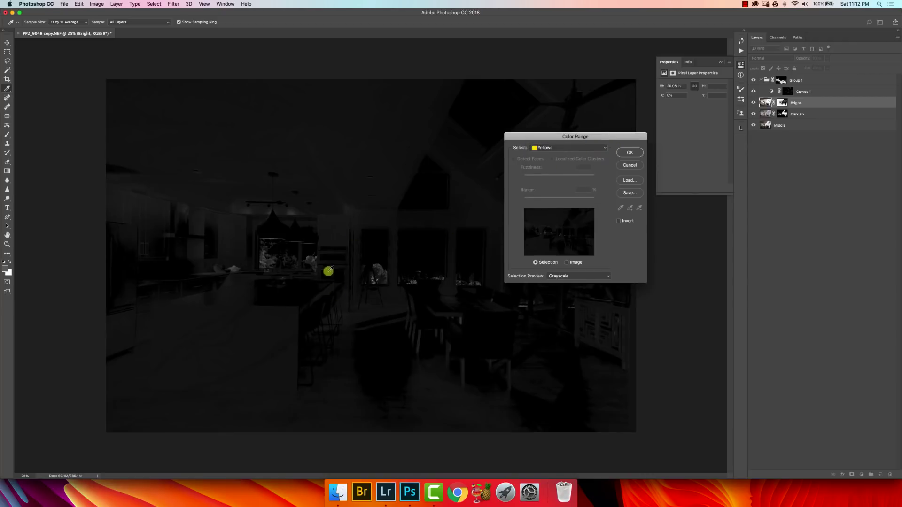
left_click(630, 153)
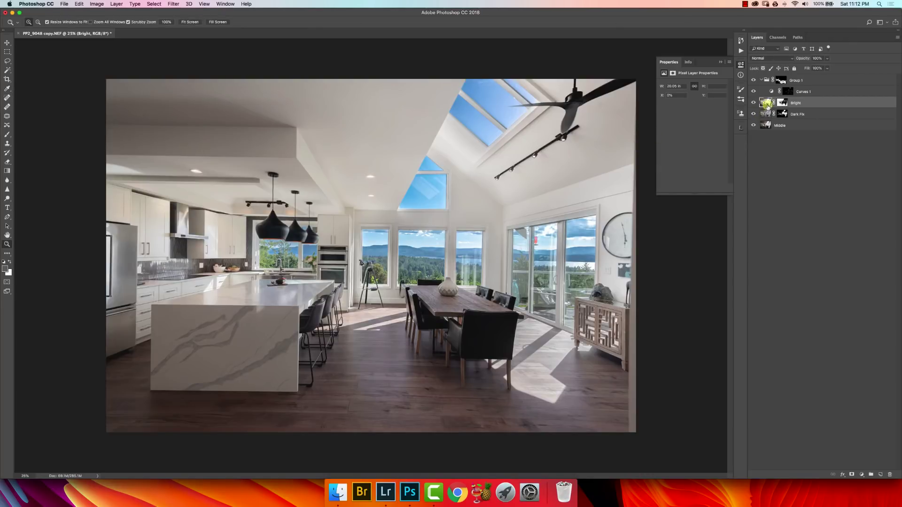
Add a Curves adjustment above Group 1 from the yellows selection and sample a gray point on the kitchen cabinets.
left_click(766, 82)
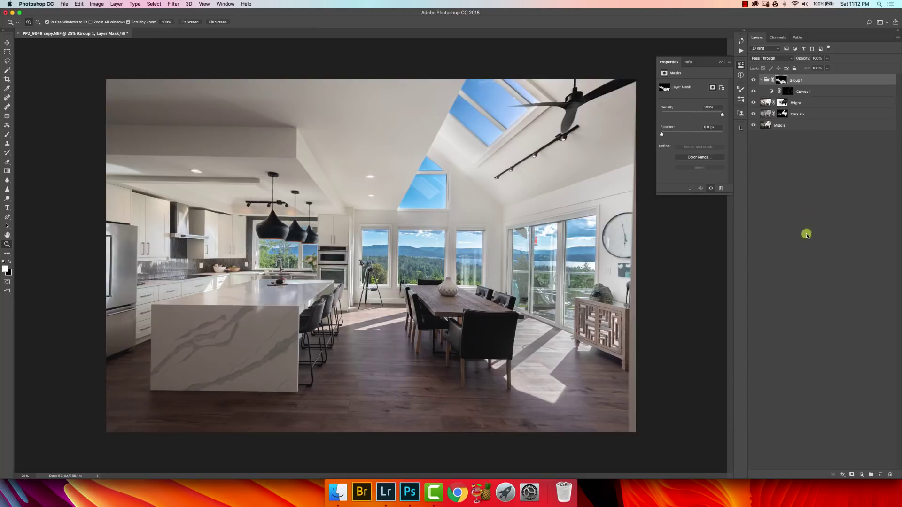
left_click(862, 475)
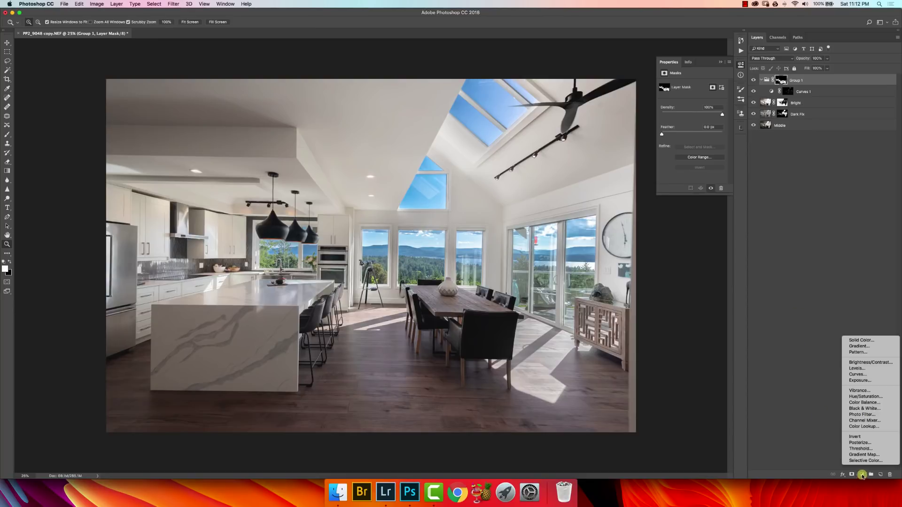
left_click(870, 375)
left_click_drag(808, 90, 811, 76)
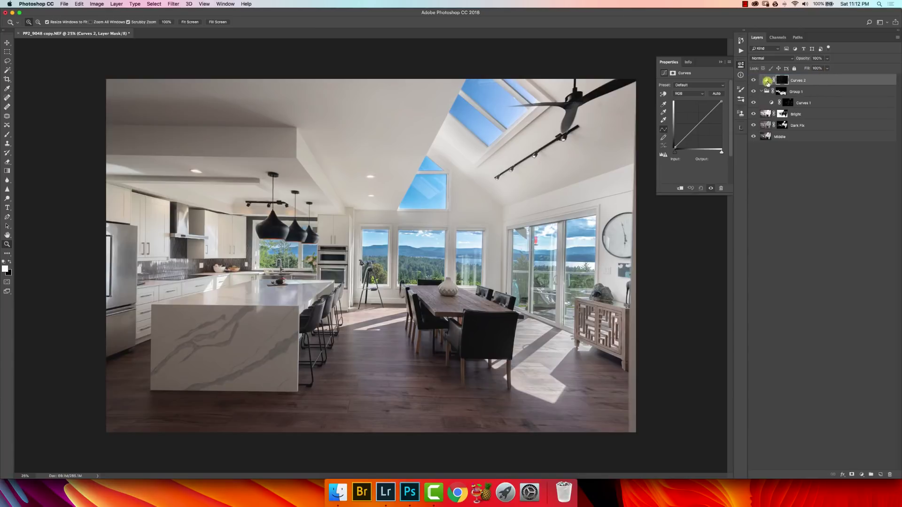
left_click(664, 114)
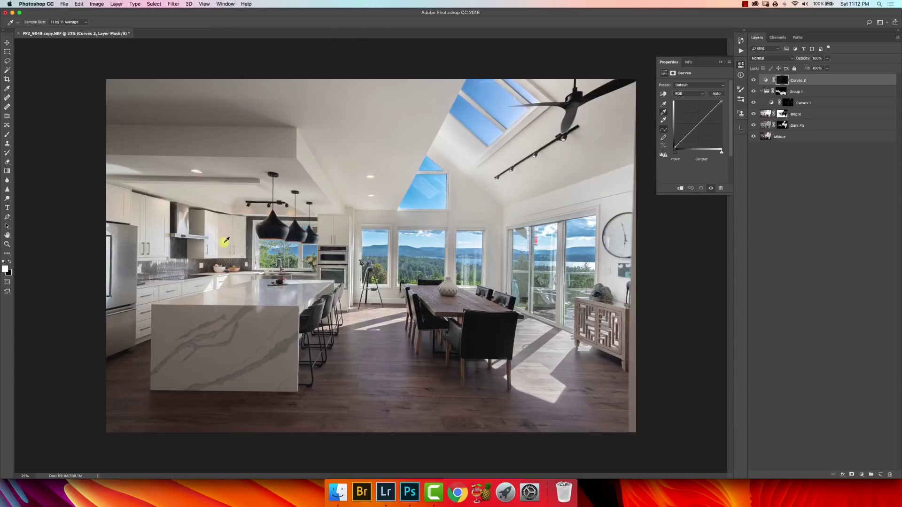
left_click(234, 236)
Brighten the Curves 2 mask with Levels by strongly lowering its white input point.
left_click(782, 80)
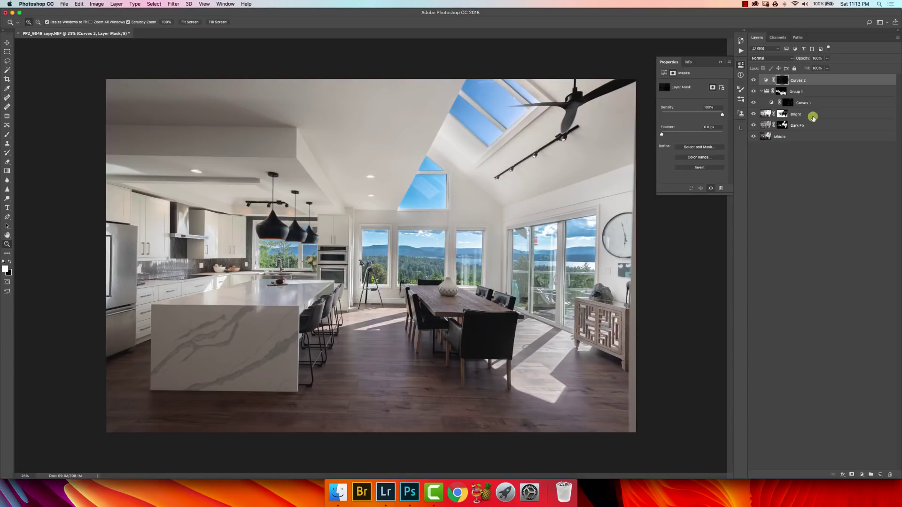
key("super+l")
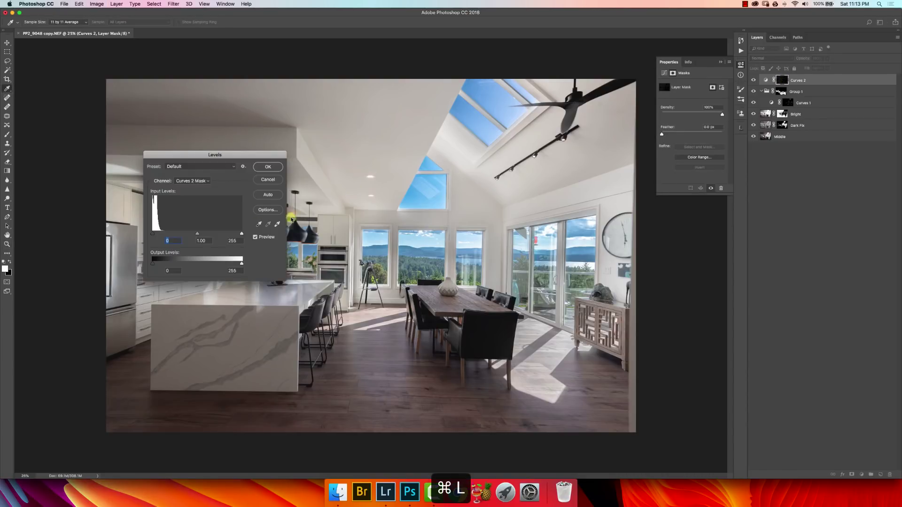
left_click_drag(238, 153, 527, 161)
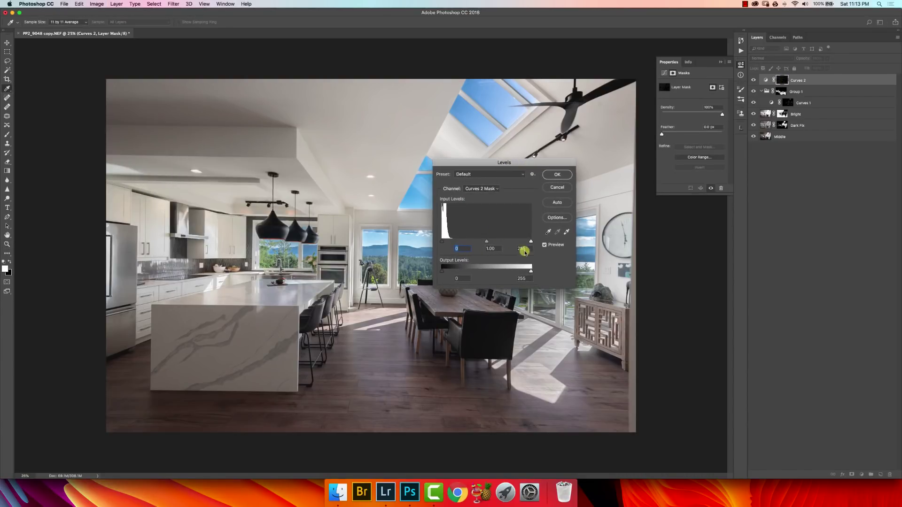
left_click_drag(531, 243, 466, 264)
mouse_move(467, 241)
left_mouse_down()
mouse_move(535, 243)
mouse_move(449, 248)
mouse_move(459, 249)
left_mouse_up()
mouse_move(531, 241)
left_mouse_down()
mouse_move(517, 242)
mouse_move(526, 241)
left_mouse_up()
left_click(562, 173)
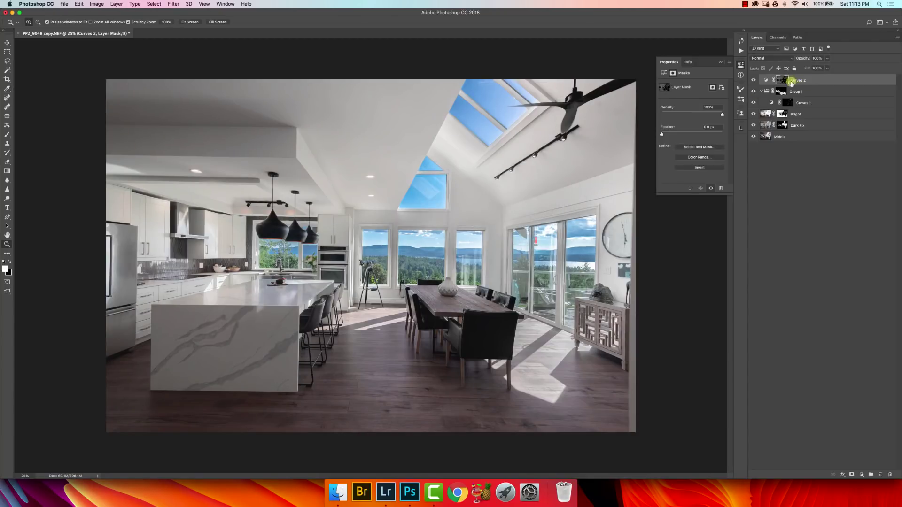
Compare the image with and without the Curves 2 adjustment.
left_click(755, 81)
left_click(754, 81)
left_click(755, 81)
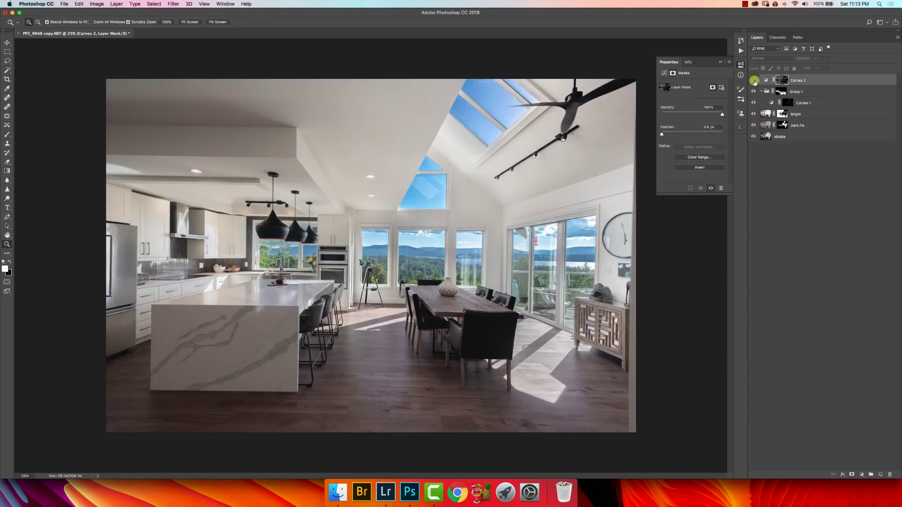
left_click(755, 82)
left_click(755, 81)
left_click(755, 81)
left_click(755, 81)
left_click(754, 81)
Group the Curves 2 adjustment and add a black mask to the new group.
left_click(767, 81)
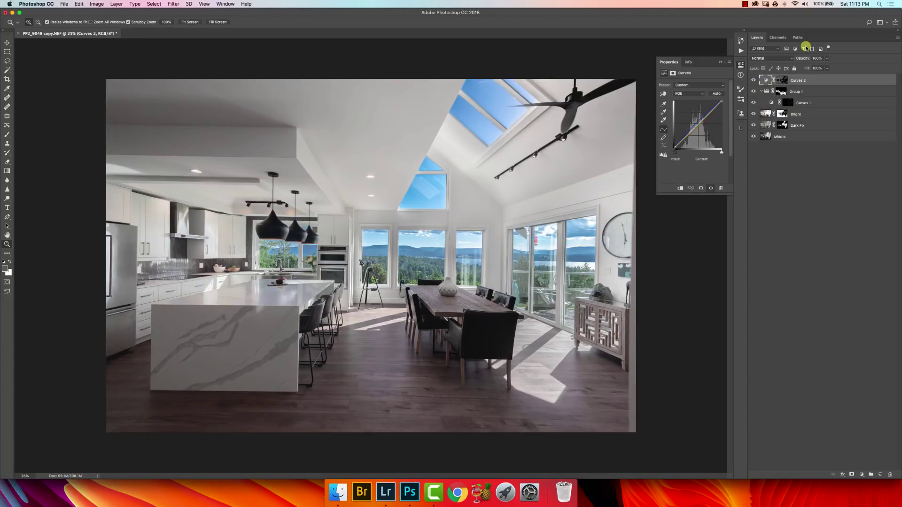
key("super+g")
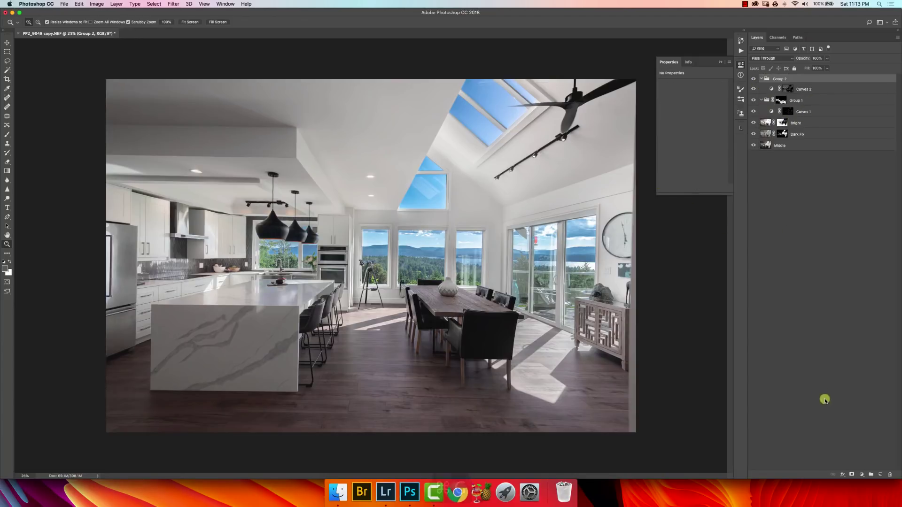
left_click(852, 474, "alt")
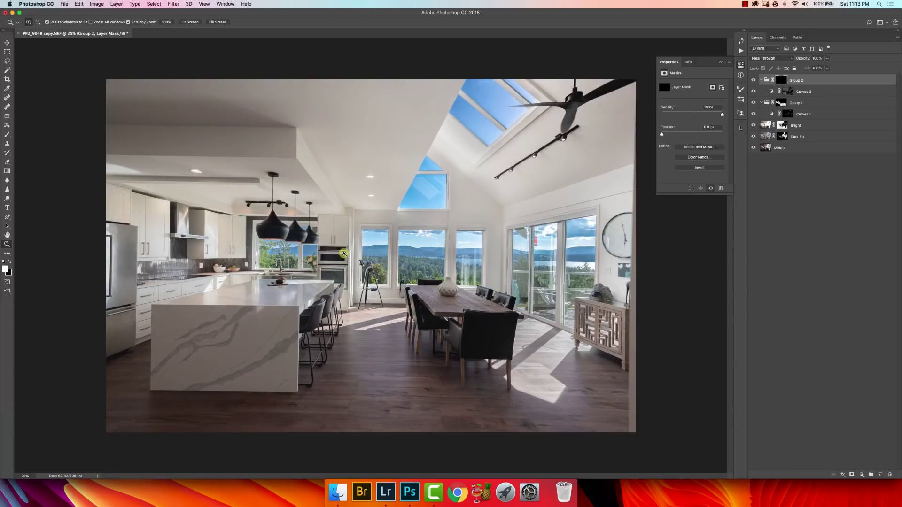
Paint white on the Group 2 mask over the kitchen cabinets, ceiling and walls, and inspect the cabinets up close.
key("b")
mouse_move(230, 247)
left_mouse_down()
mouse_move(252, 257)
mouse_move(242, 257)
left_mouse_up()
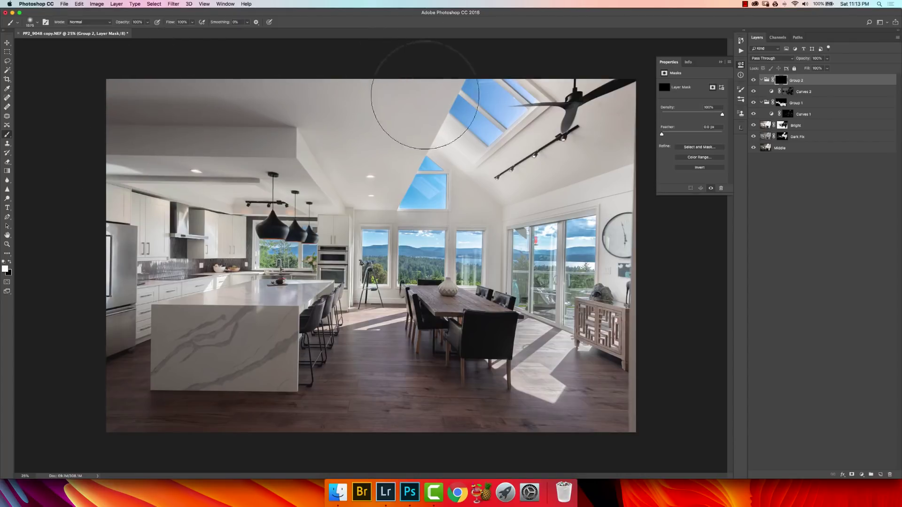
mouse_move(425, 95)
left_mouse_down()
mouse_move(482, 177)
mouse_move(540, 121)
mouse_move(505, 158)
mouse_move(618, 96)
mouse_move(566, 239)
mouse_move(592, 185)
mouse_move(648, 194)
left_mouse_up()
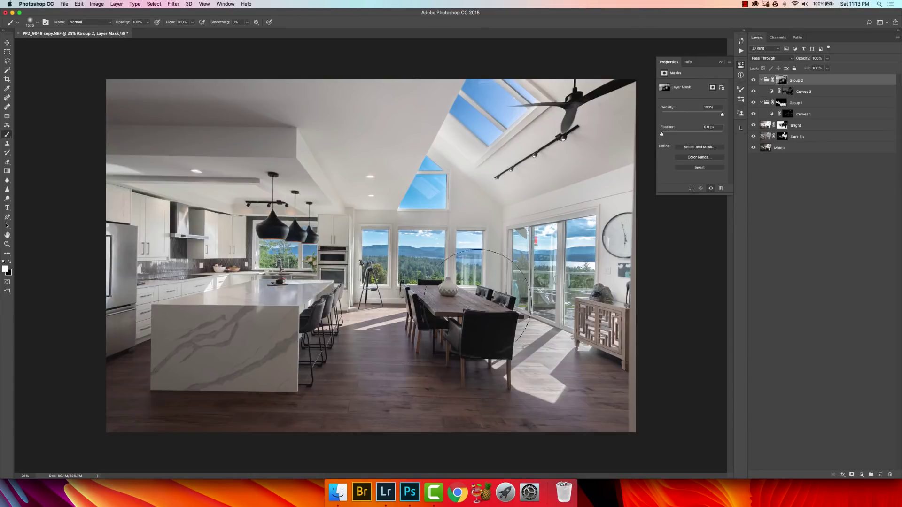
left_click_drag(477, 304, 450, 304, "ctrl+alt")
key("z")
left_click_drag(217, 243, 297, 242)
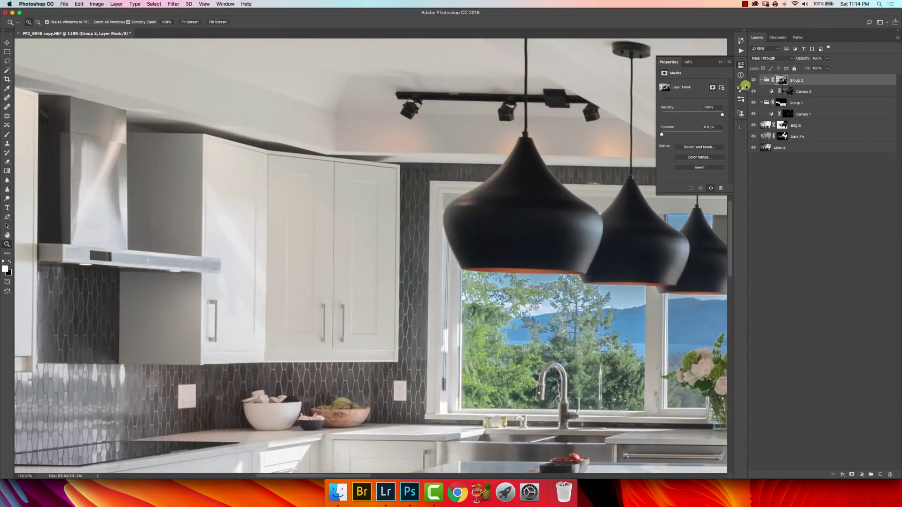
key("super+0")
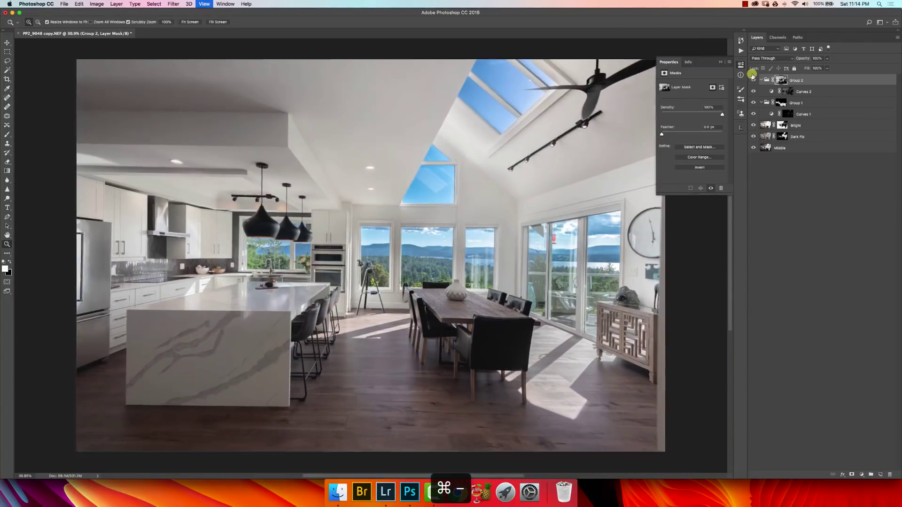
key("super+d")
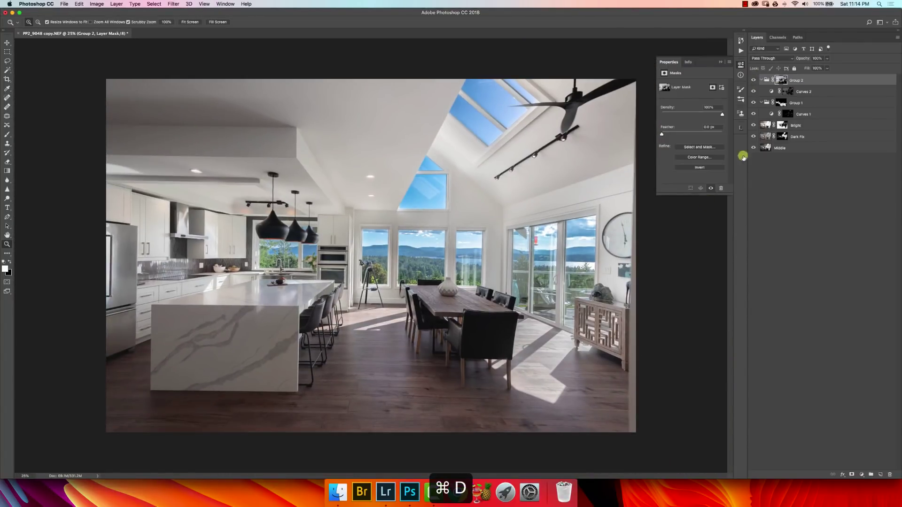
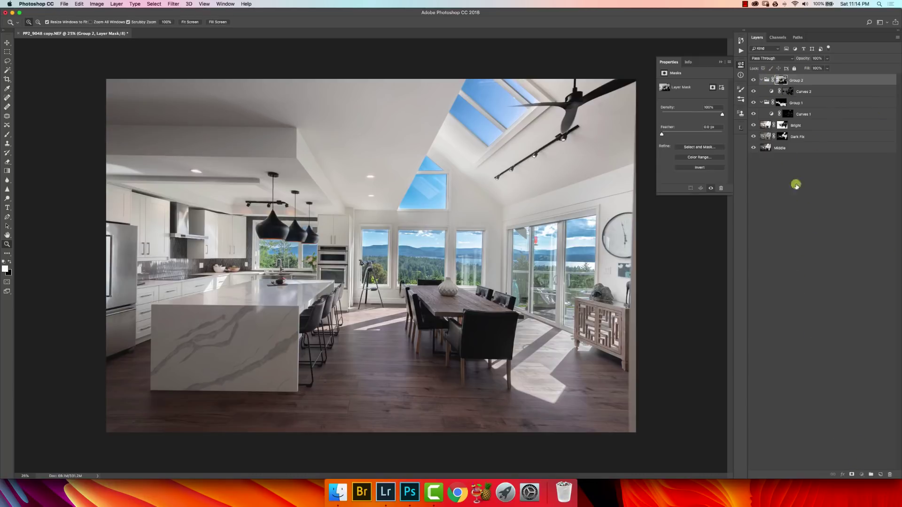
Add a Curves adjustment above Group 2 and brighten it with a curve point at input 101, output 148.
left_click(767, 79)
left_click(862, 474)
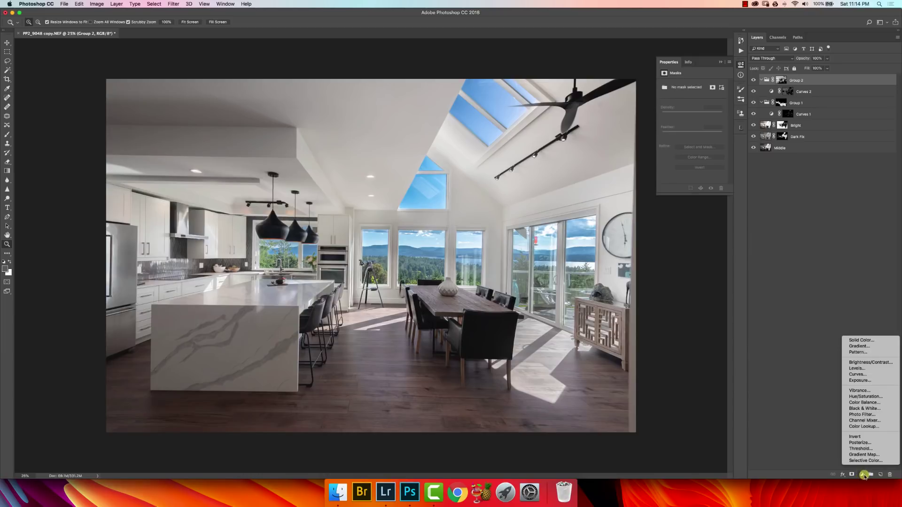
left_click(867, 375)
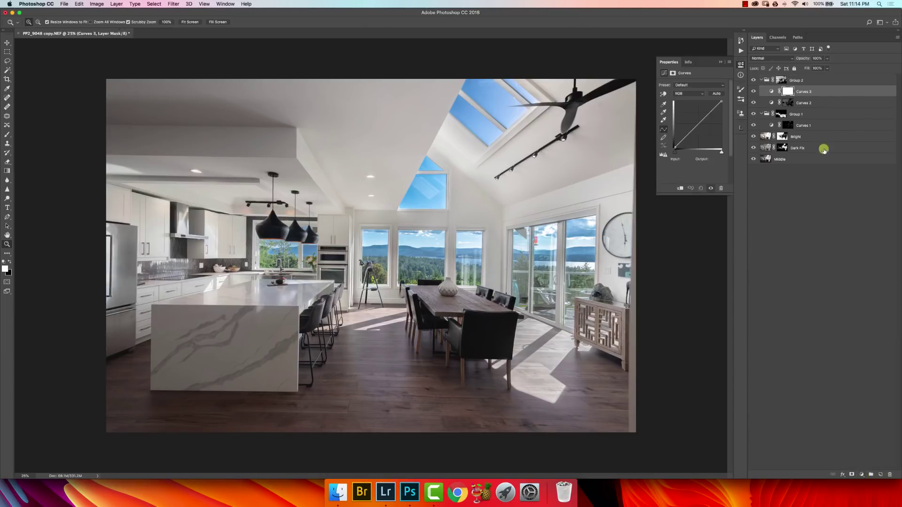
left_click_drag(804, 90, 805, 74)
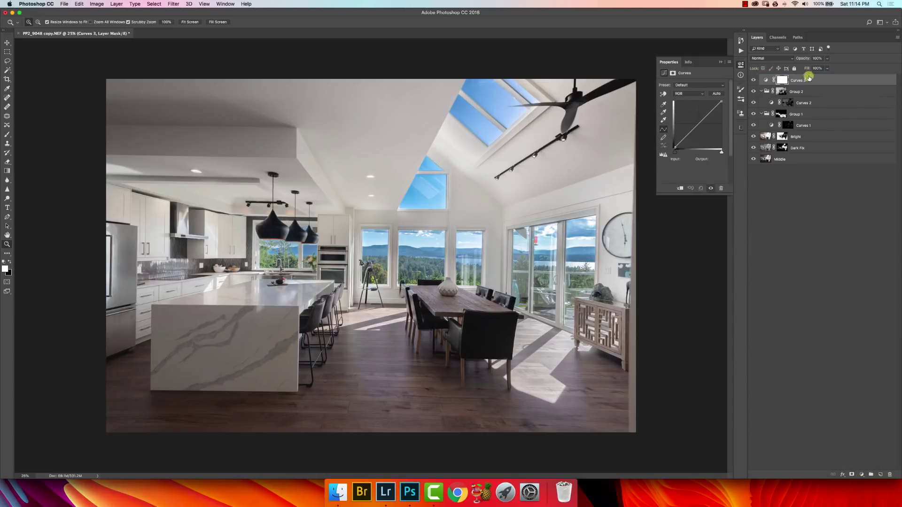
left_click_drag(700, 125, 693, 121)
Invert the Curves 3 mask and paint white over the kitchen ceiling, the cabinets and the foreground floor.
key("super+i")
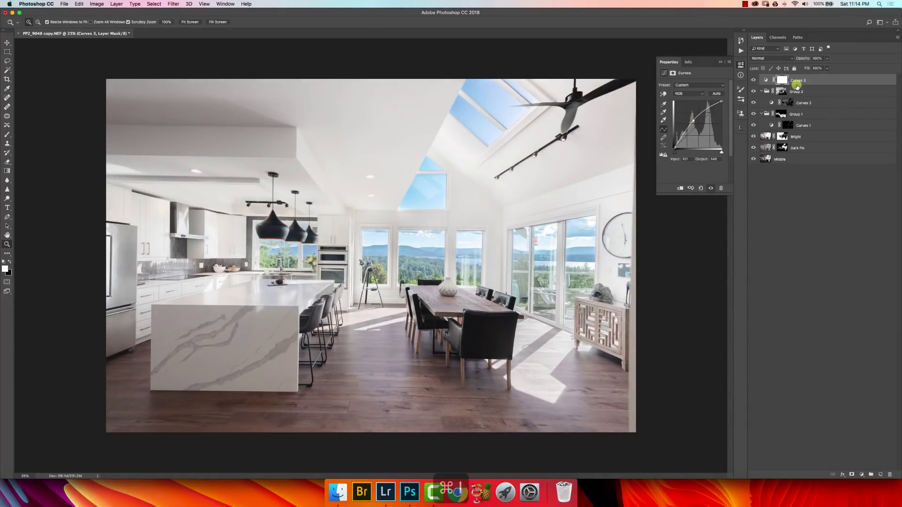
key("b")
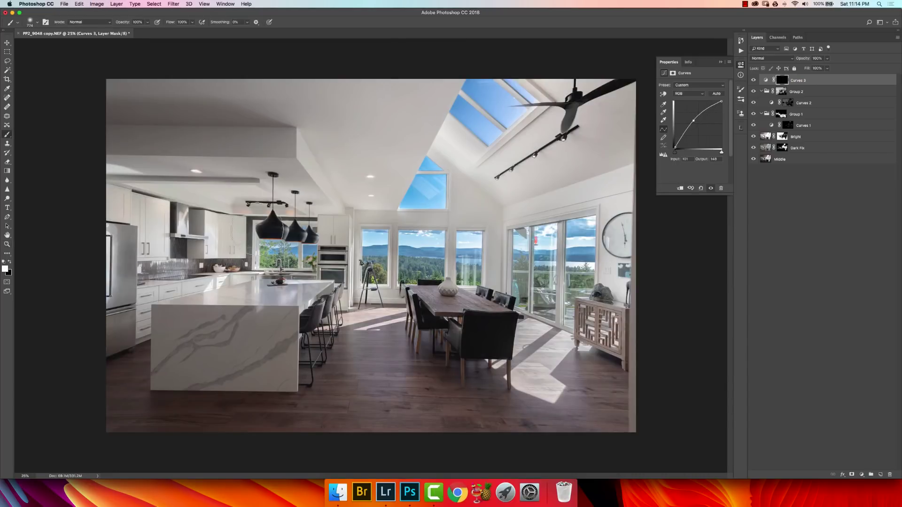
left_click_drag(164, 149, 209, 157)
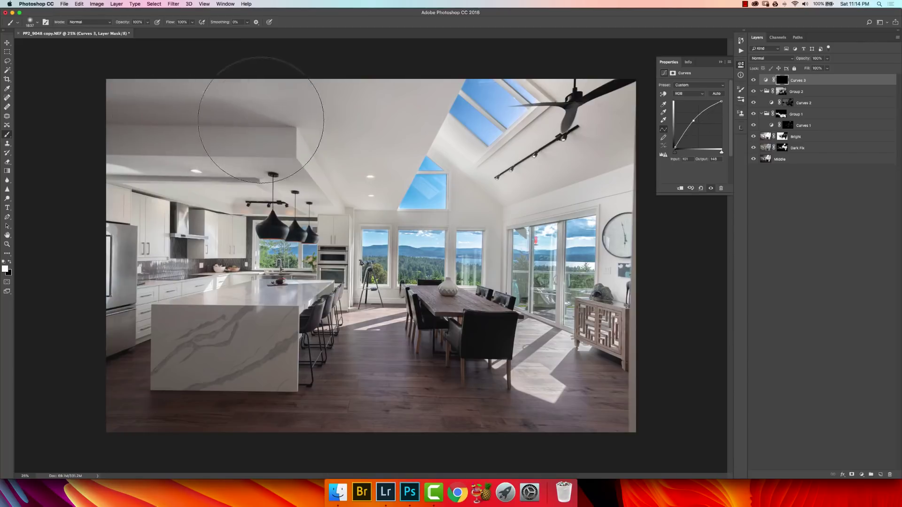
mouse_move(254, 132)
left_mouse_down()
mouse_move(190, 129)
mouse_move(171, 148)
left_mouse_up()
left_click_drag(192, 201, 164, 202)
left_click_drag(150, 233, 136, 390)
left_click_drag(231, 417, 312, 412)
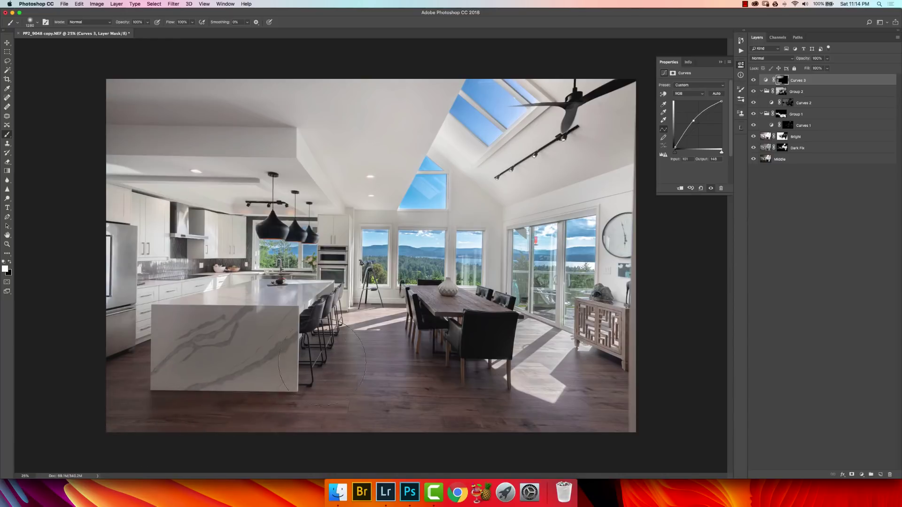
Paint white on the Curves 3 mask over the marble island, the dining chairs and the surrounding floor, adjusting the brush size.
mouse_move(201, 345)
left_mouse_down()
mouse_move(262, 331)
mouse_move(284, 357)
left_mouse_up()
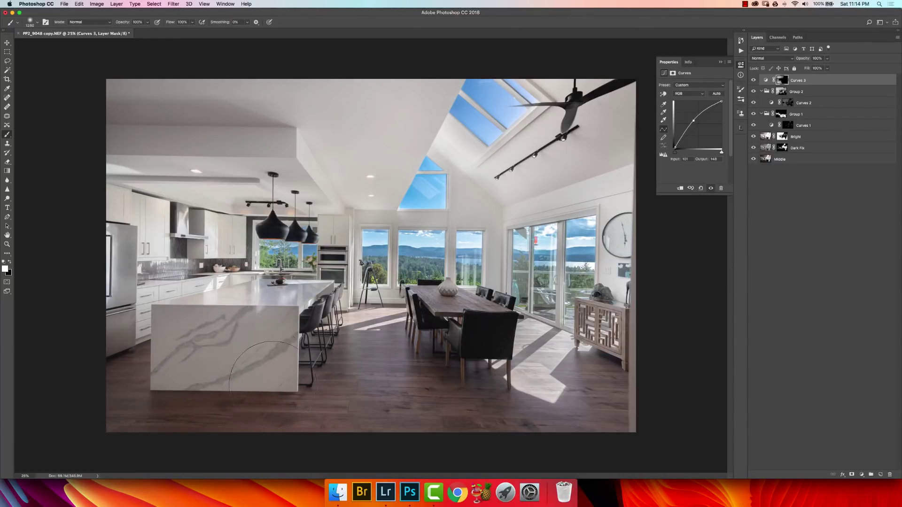
mouse_move(460, 395)
left_mouse_down()
mouse_move(473, 378)
mouse_move(441, 378)
left_mouse_up()
left_click_drag(452, 355, 498, 370)
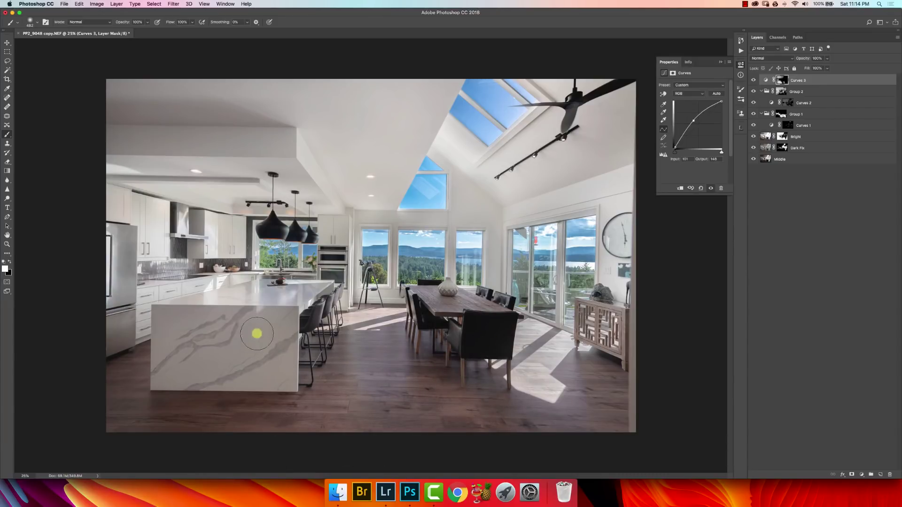
left_click_drag(202, 332, 235, 332, "ctrl+alt")
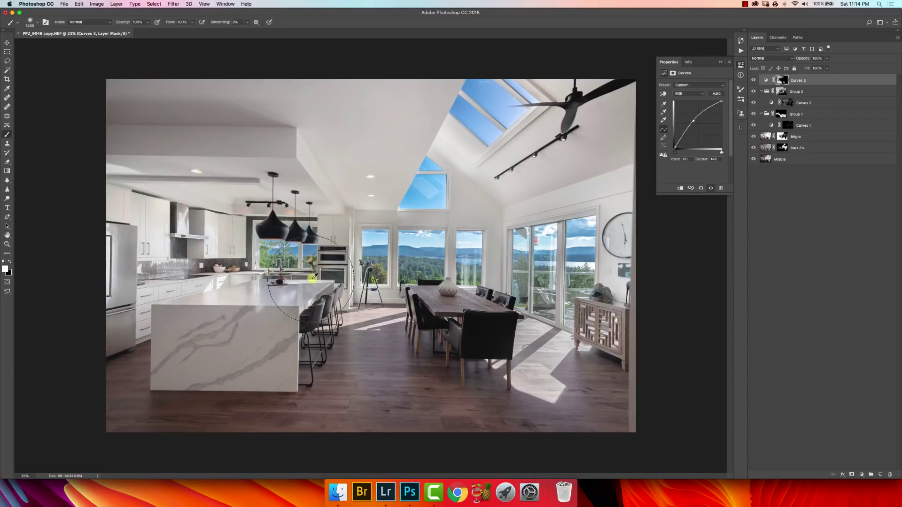
mouse_move(339, 268)
left_mouse_down("ctrl+alt")
mouse_move(301, 268)
mouse_move(348, 264)
left_mouse_up("ctrl+alt")
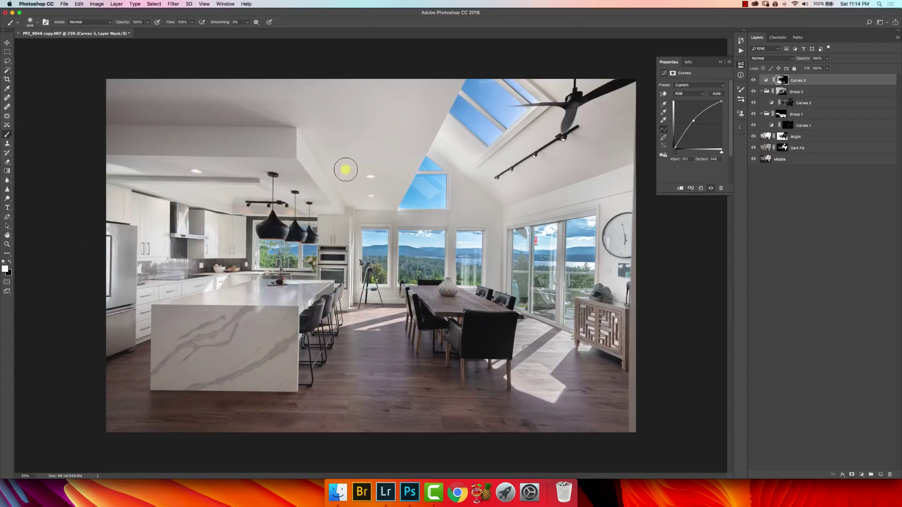
Paint white on the Curves 3 mask across the ceiling, and paint black back toward the skylight and fan.
left_click_drag(346, 171, 378, 172, "ctrl+alt")
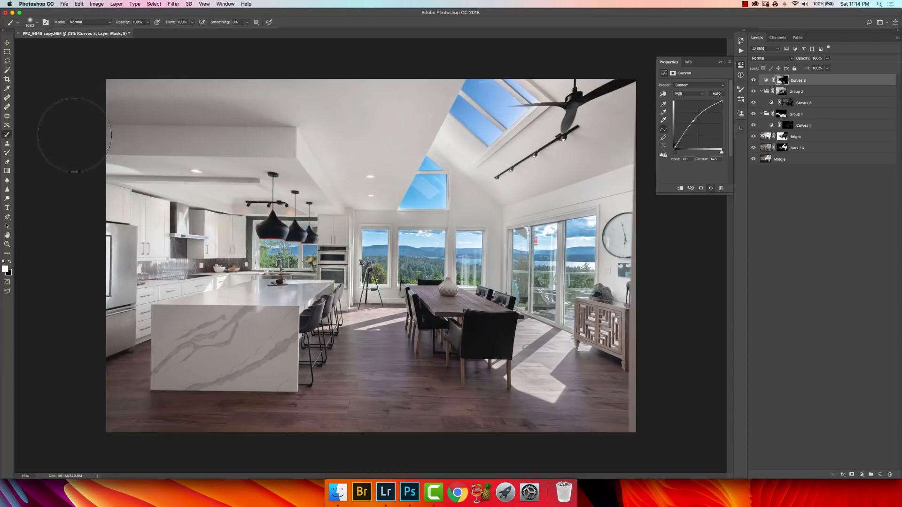
mouse_move(176, 114)
left_mouse_down()
mouse_move(378, 114)
mouse_move(347, 185)
mouse_move(459, 101)
mouse_move(478, 206)
left_mouse_up()
key("x")
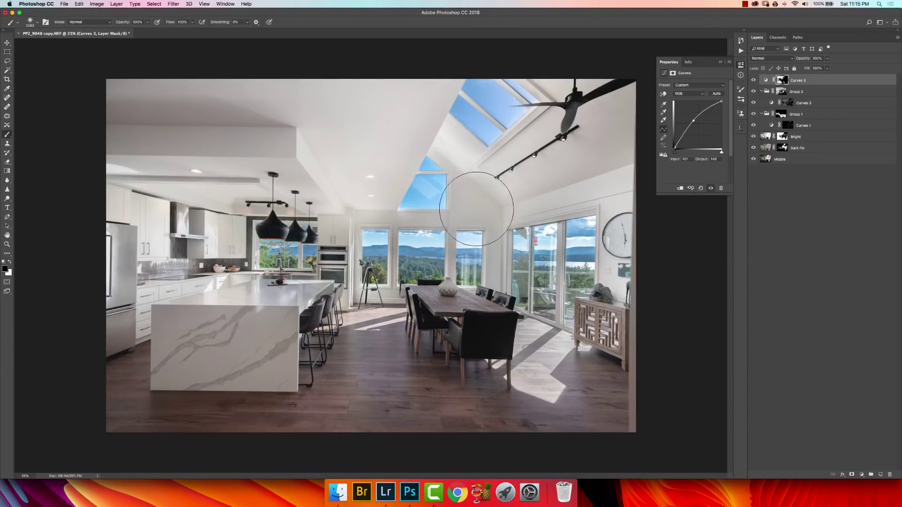
mouse_move(489, 207)
left_mouse_down()
mouse_move(482, 199)
mouse_move(584, 157)
mouse_move(568, 171)
mouse_move(625, 132)
mouse_move(614, 105)
left_mouse_up()
Undo the last stroke on the Curves 3 mask and paint black over the gable window.
key("x")
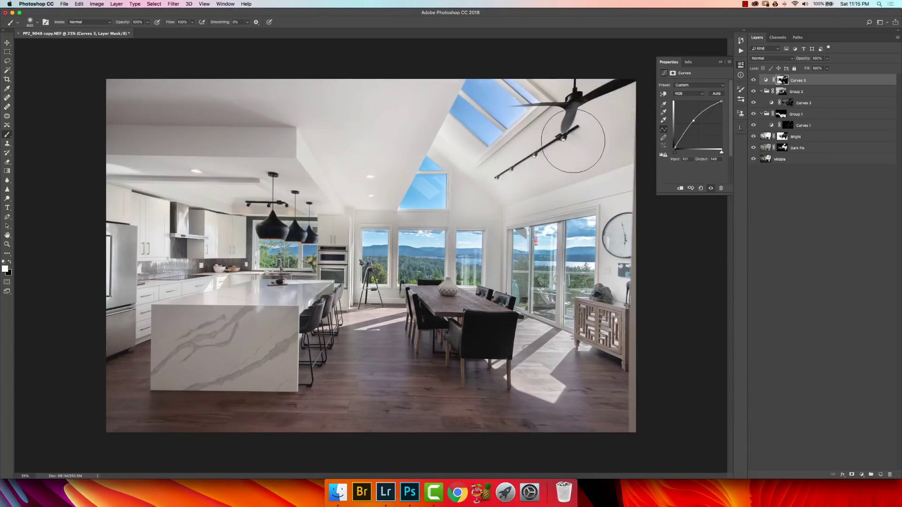
left_click_drag(463, 218, 429, 216)
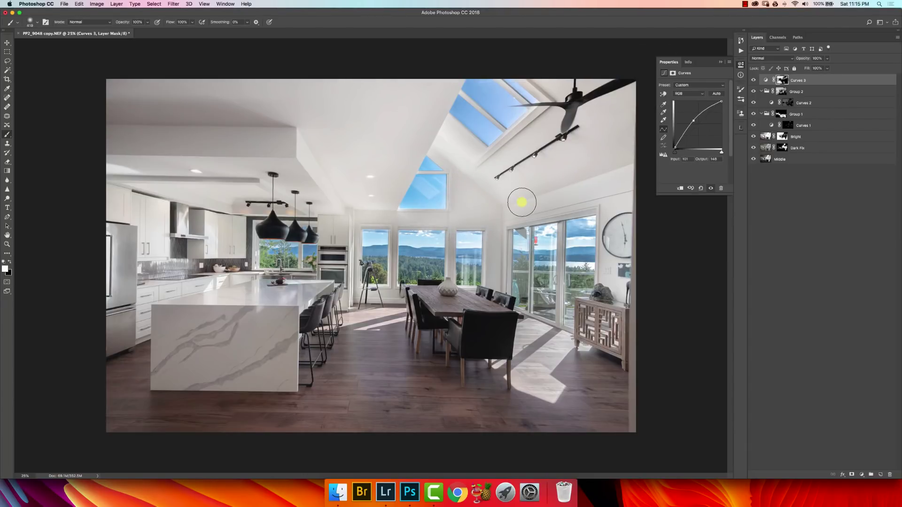
key("x")
key("super+z")
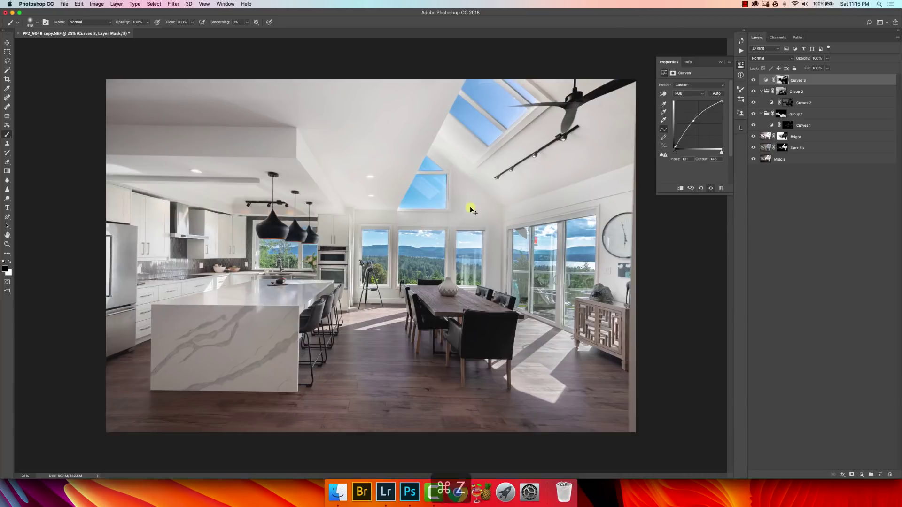
left_click_drag(434, 204, 451, 198)
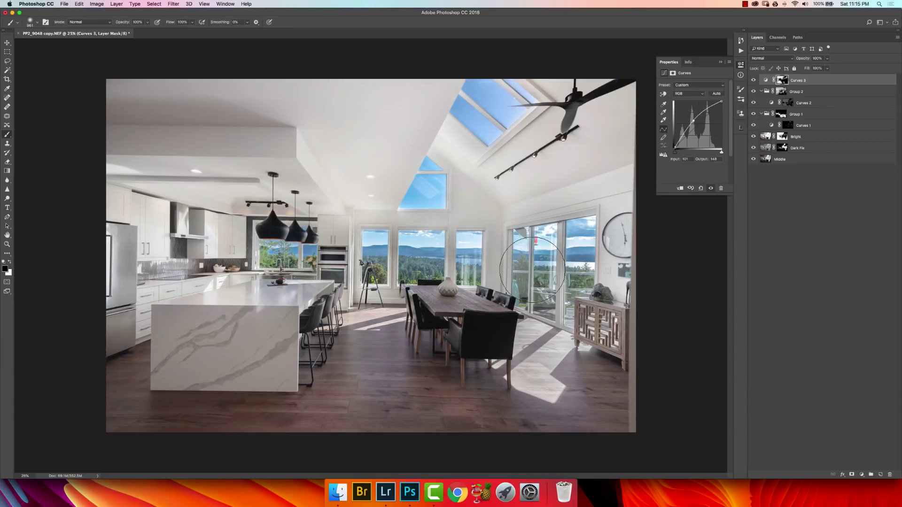
key("super+d")
left_click(770, 70)
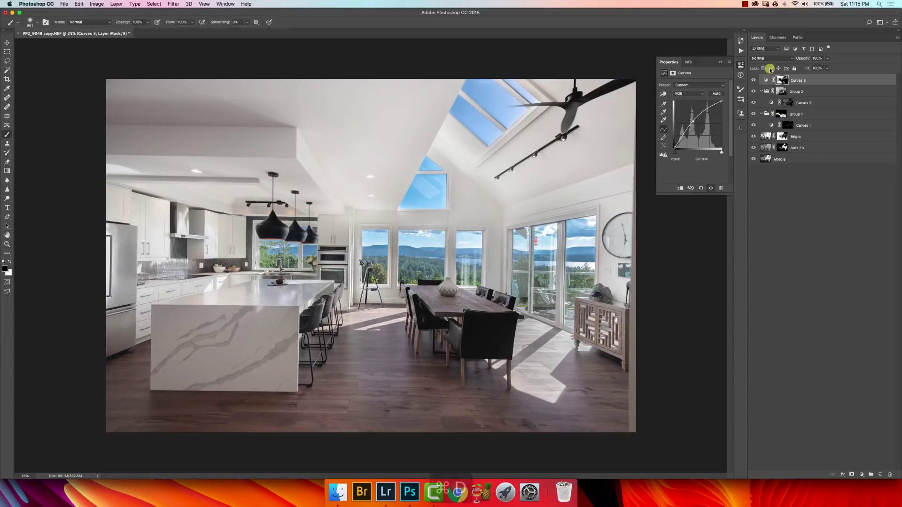
Stamp all visible layers into a merged layer above Curves 3.
left_click(767, 81)
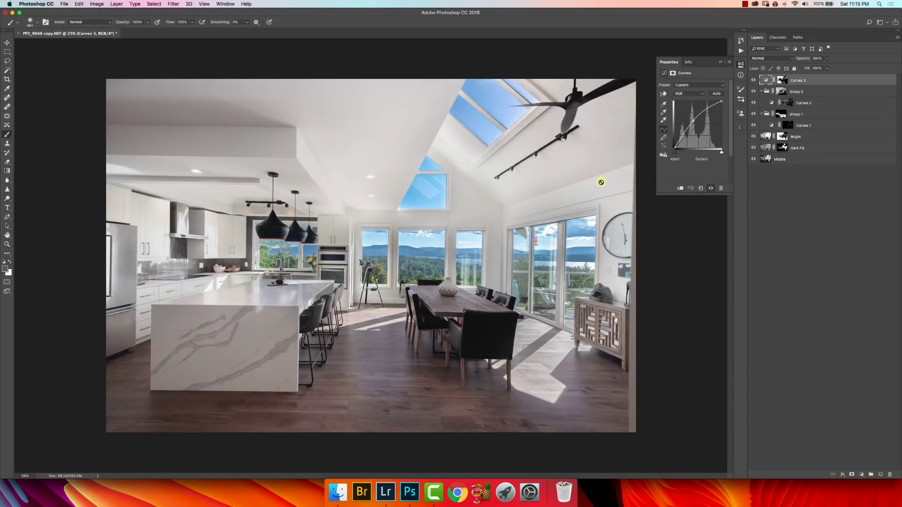
key("ctrl+alt+shift+e")
key("super+alt+shift+e")
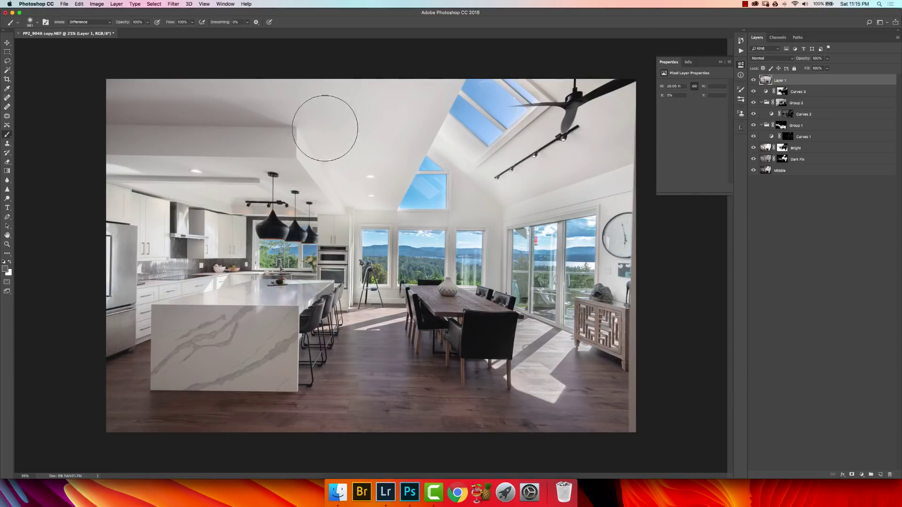
Try to convert the image to Lab Color, cancel the mode change and delete the merged layer.
left_click(96, 4)
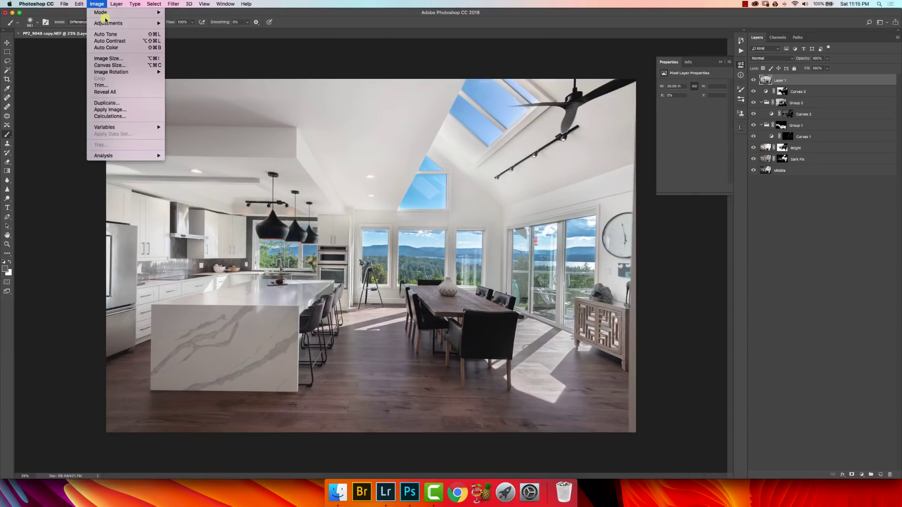
mouse_move(104, 12)
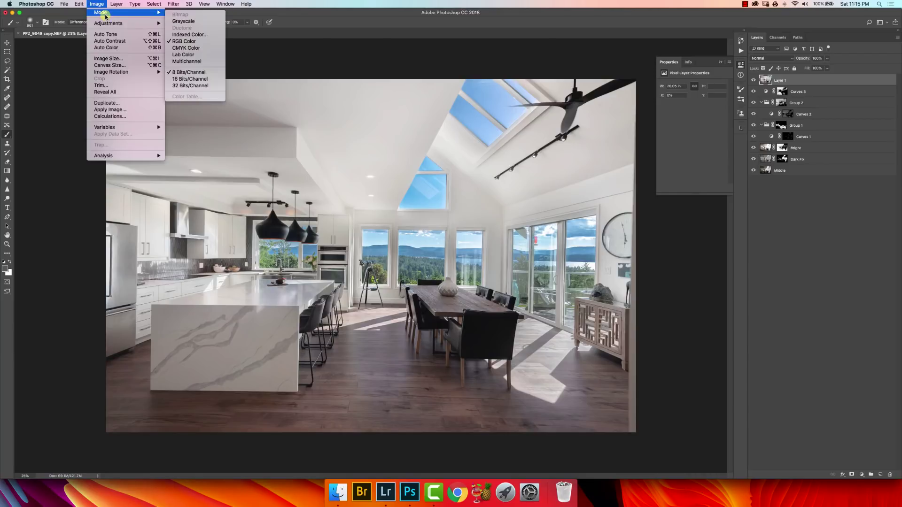
left_click(180, 55)
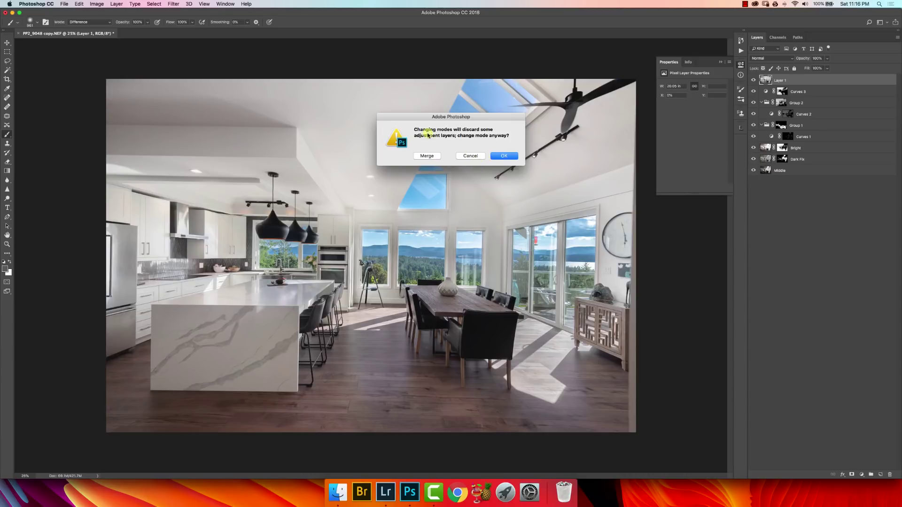
left_click(471, 157)
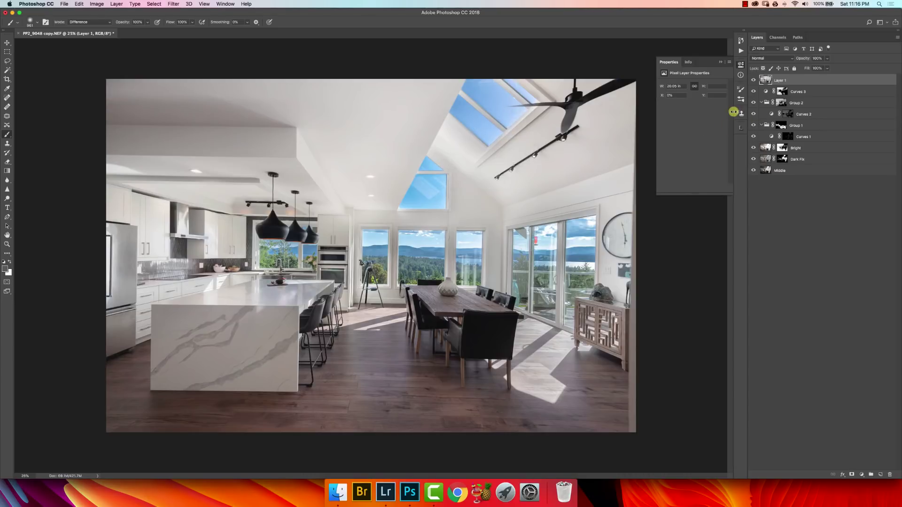
key("Delete")
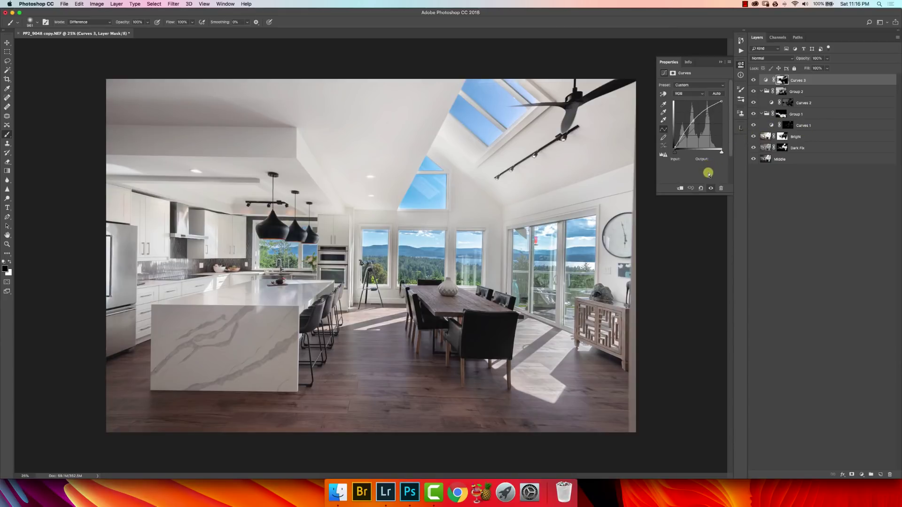
Stamp all visible layers into a merged layer above Curves 3 and duplicate that layer.
key("z")
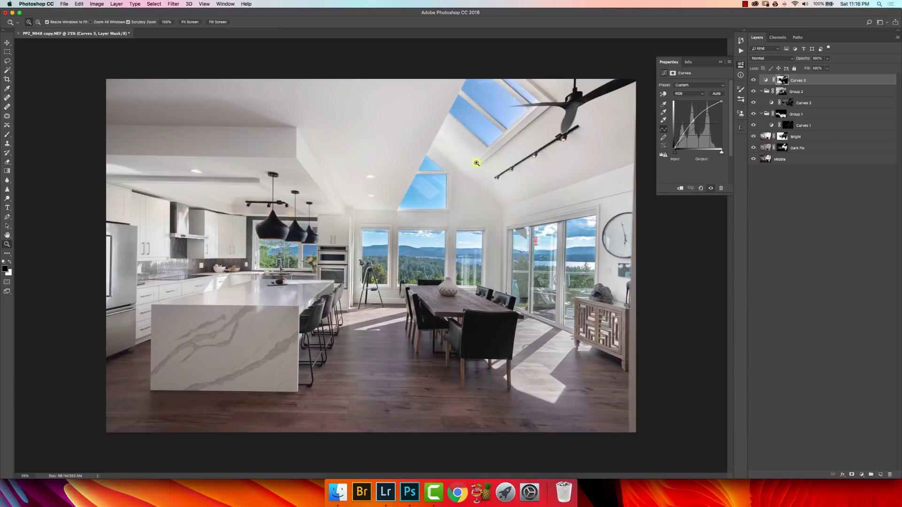
left_click_drag(520, 171, 492, 157)
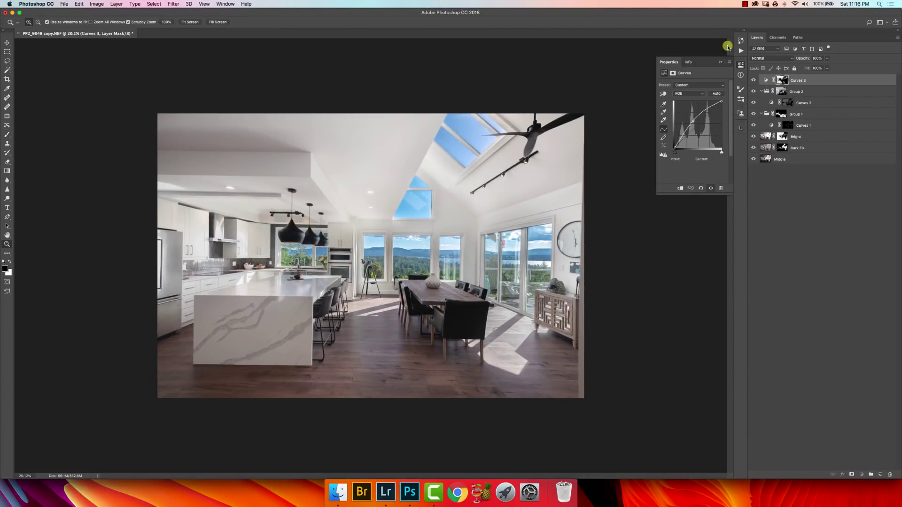
key("super+alt+shift+e")
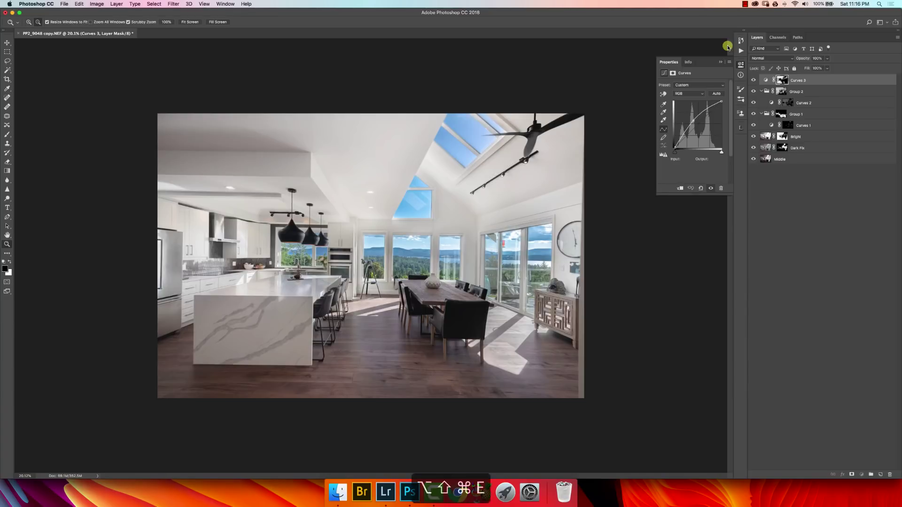
key("super+j")
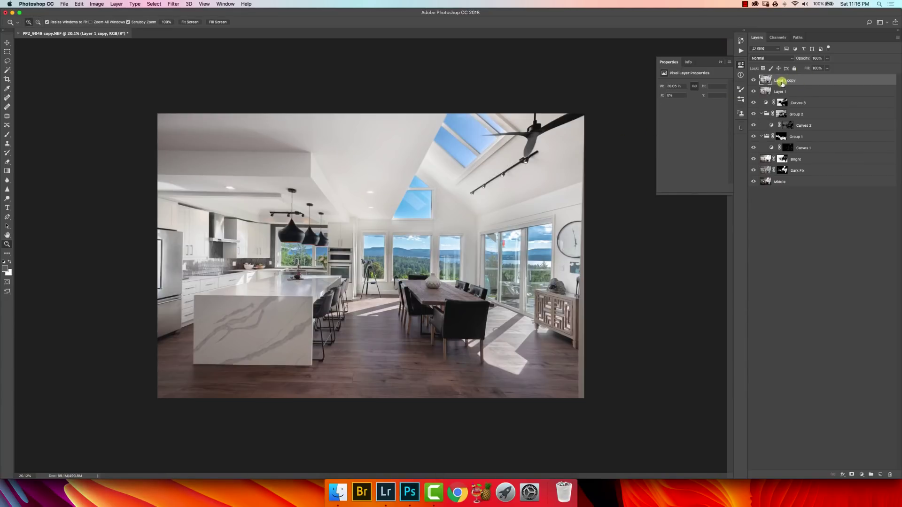
Apply the Find Edges filter to the duplicate merged layer and desaturate it.
left_click(174, 4)
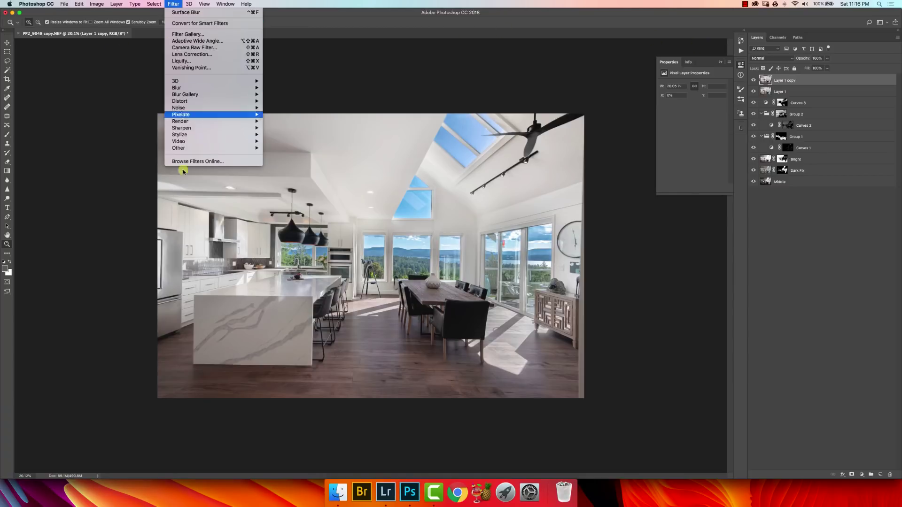
mouse_move(207, 94)
mouse_move(211, 135)
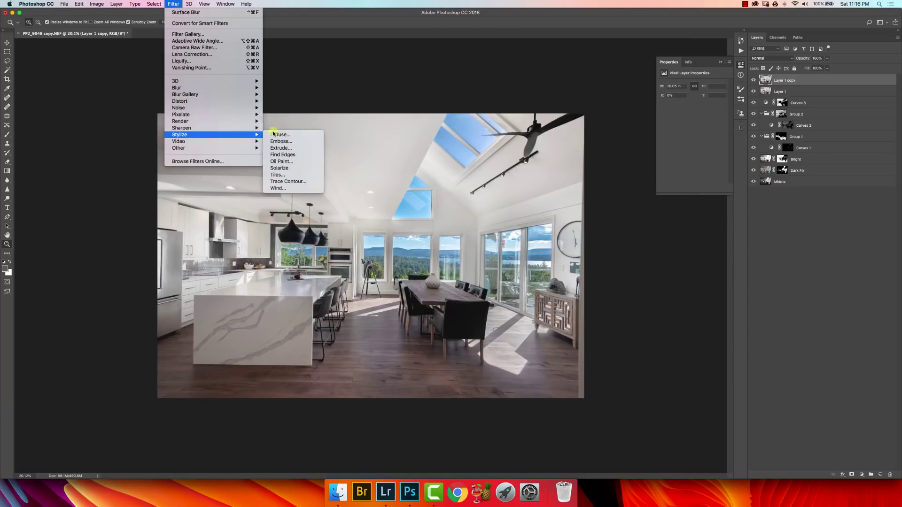
left_click(282, 154)
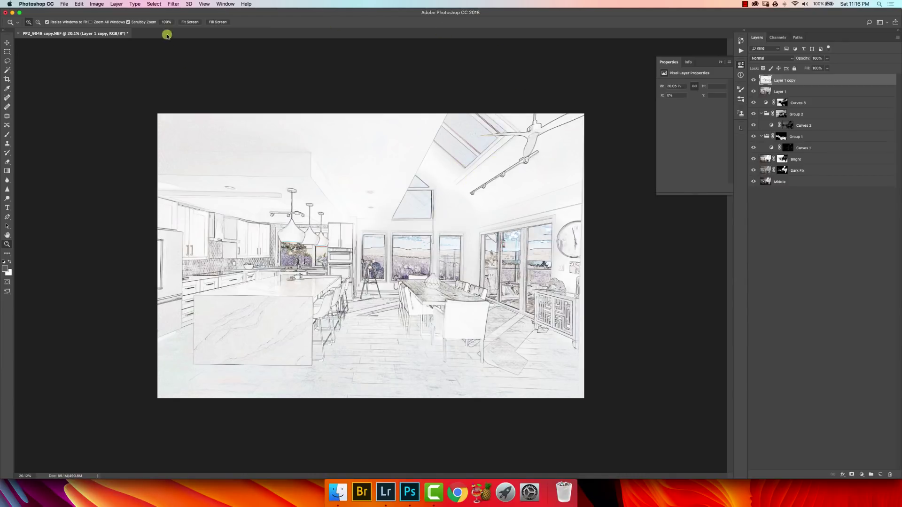
left_click(96, 4)
mouse_move(100, 23)
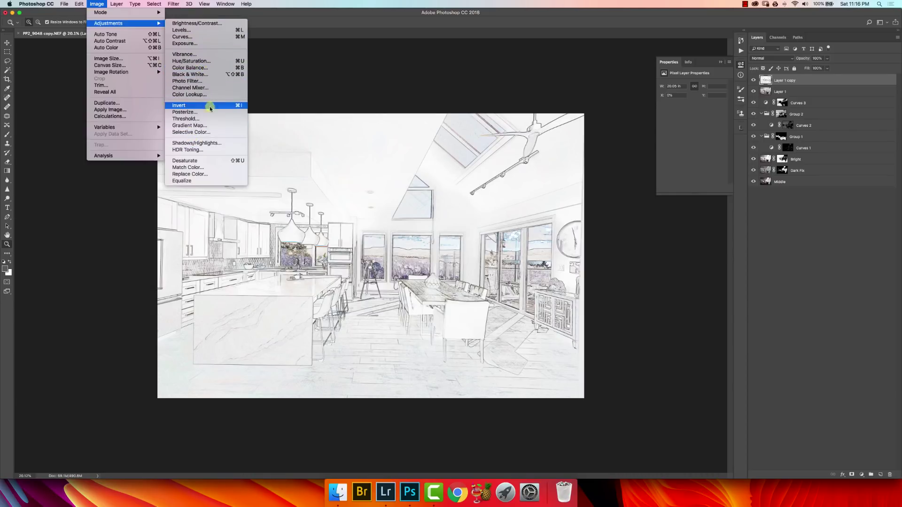
left_click(238, 161)
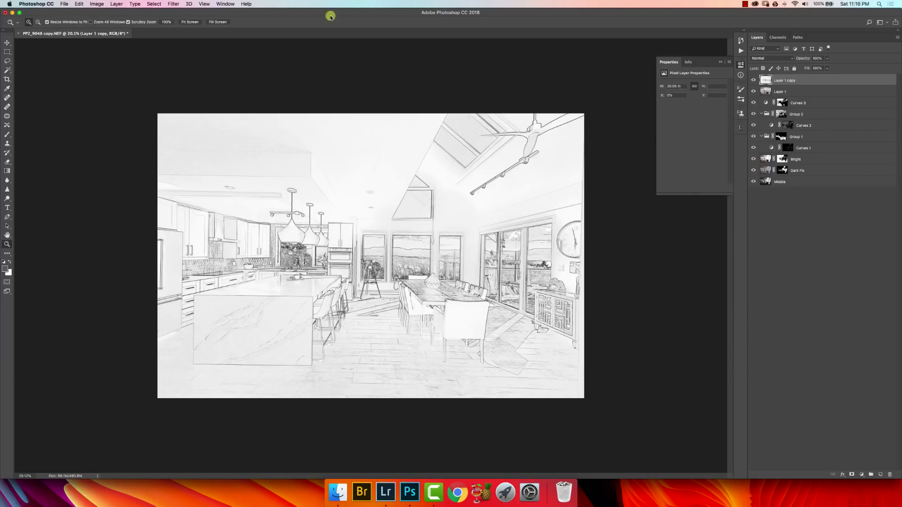
Darken the edge lines on the duplicate layer with Levels, raising the black input level to about 107.
left_click(182, 5)
key("super+l")
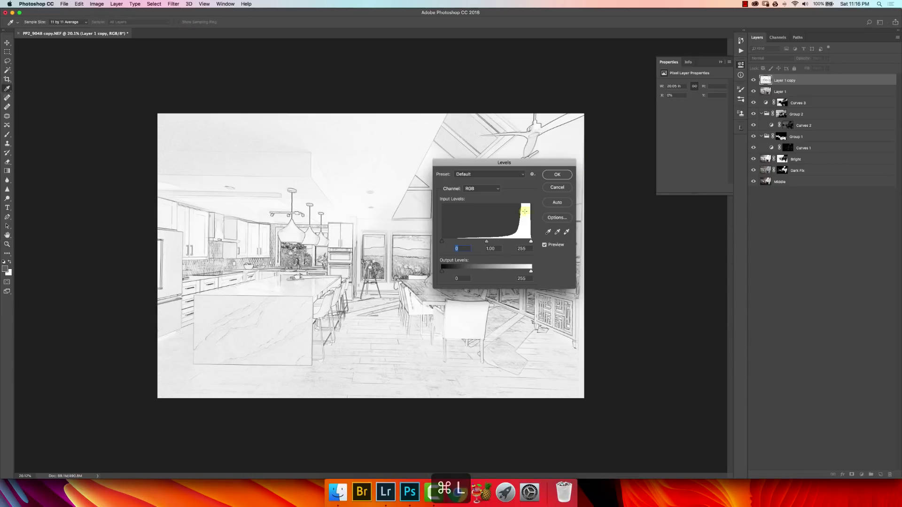
left_click_drag(442, 241, 480, 239)
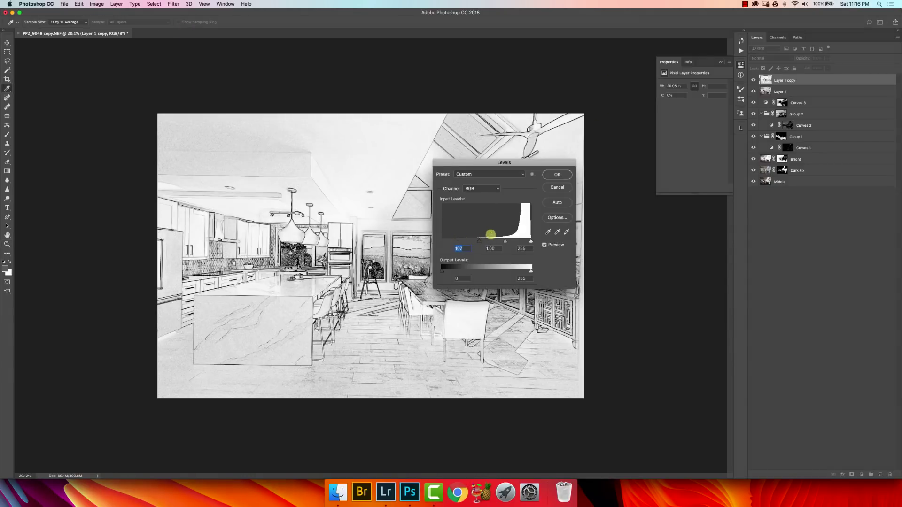
left_click_drag(476, 241, 476, 241)
left_click(559, 174)
key("z")
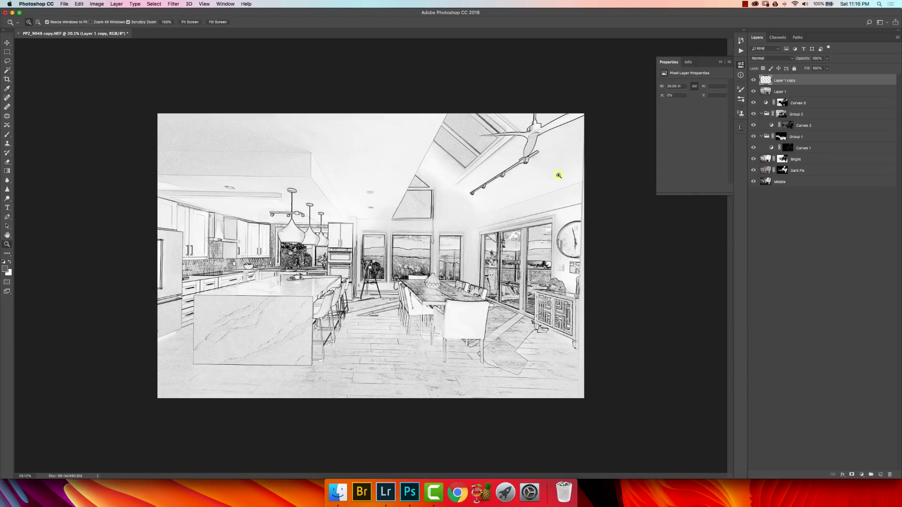
Soften the edge lines on the duplicate layer with a Gaussian Blur of about 5.2 pixels radius.
left_click(163, 3)
mouse_move(174, 3)
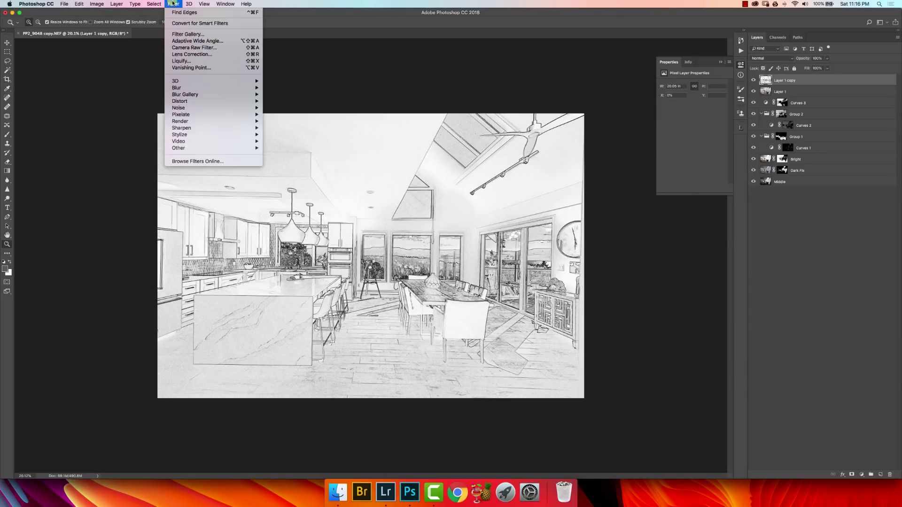
mouse_move(211, 88)
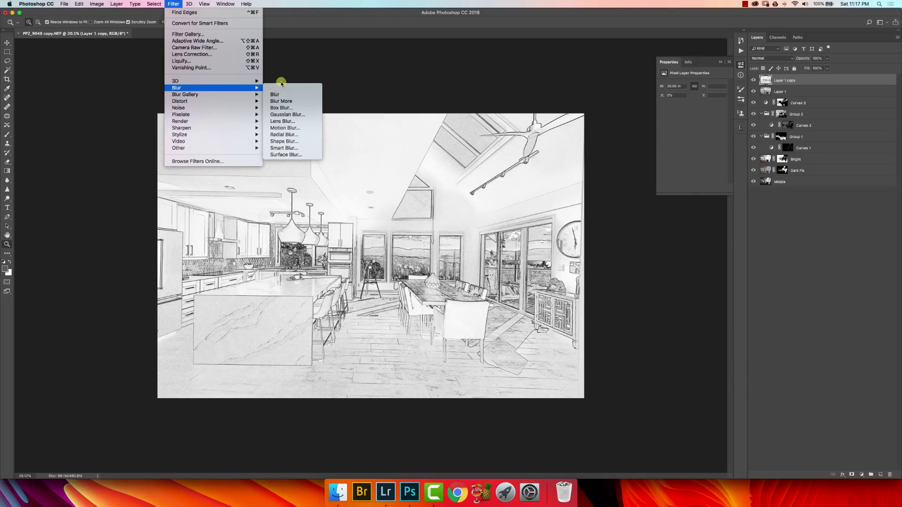
left_click(285, 116)
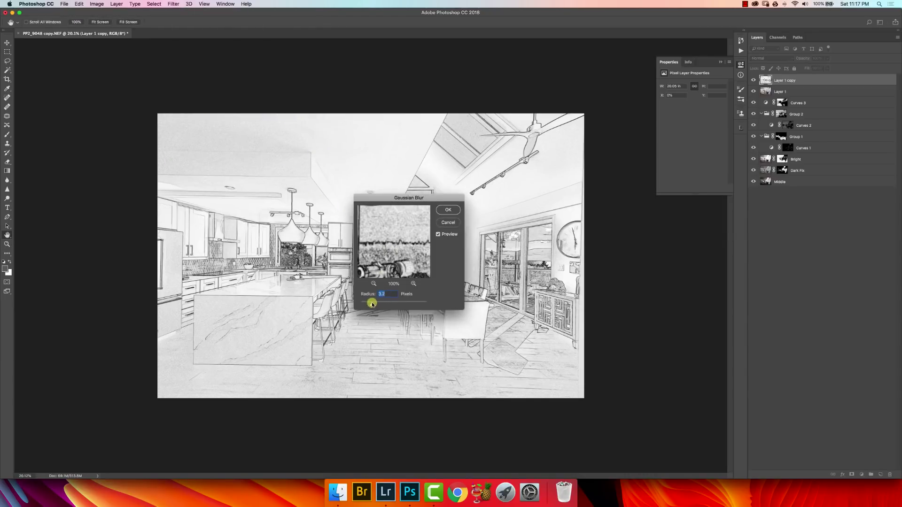
left_click_drag(375, 305, 379, 304)
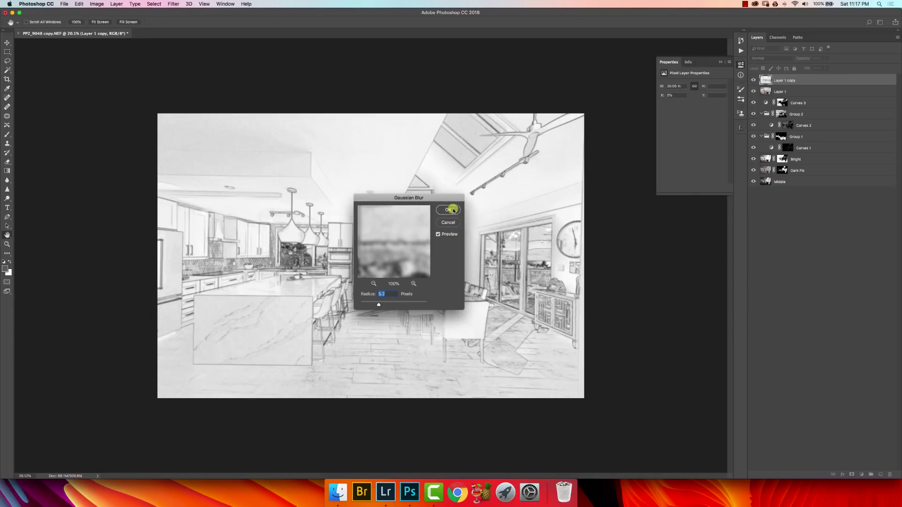
left_click(453, 210)
key("z")
Increase the edge layer's contrast with Levels, setting the black input to about 47 and the white input to 228.
key("super+l")
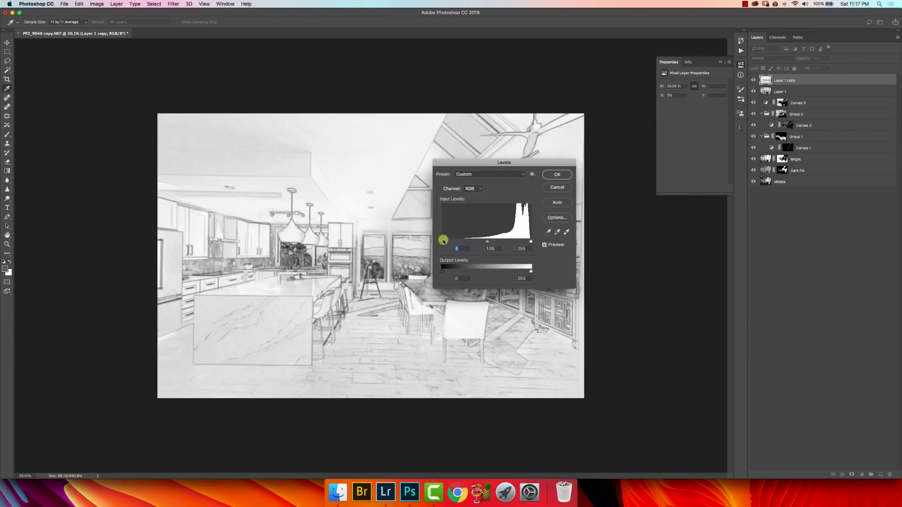
left_click_drag(444, 241, 458, 241)
left_click_drag(531, 241, 521, 242)
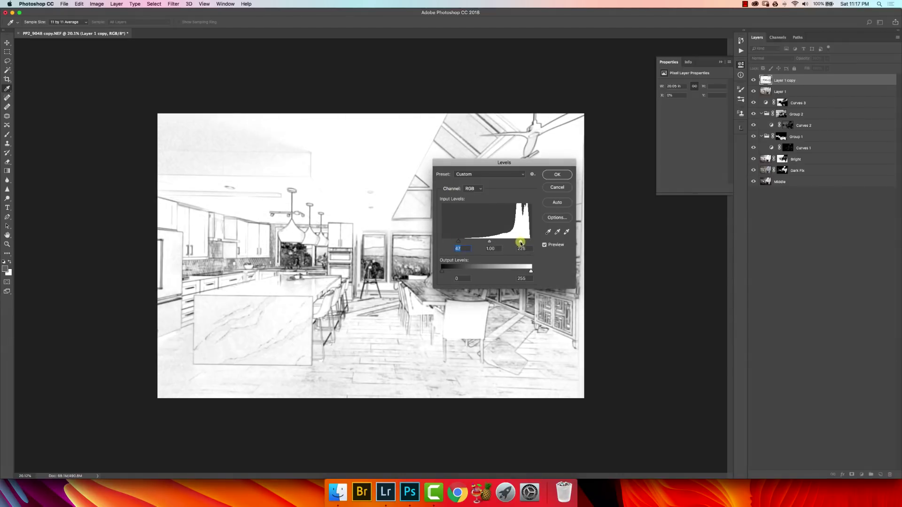
left_click(557, 175)
key("z")
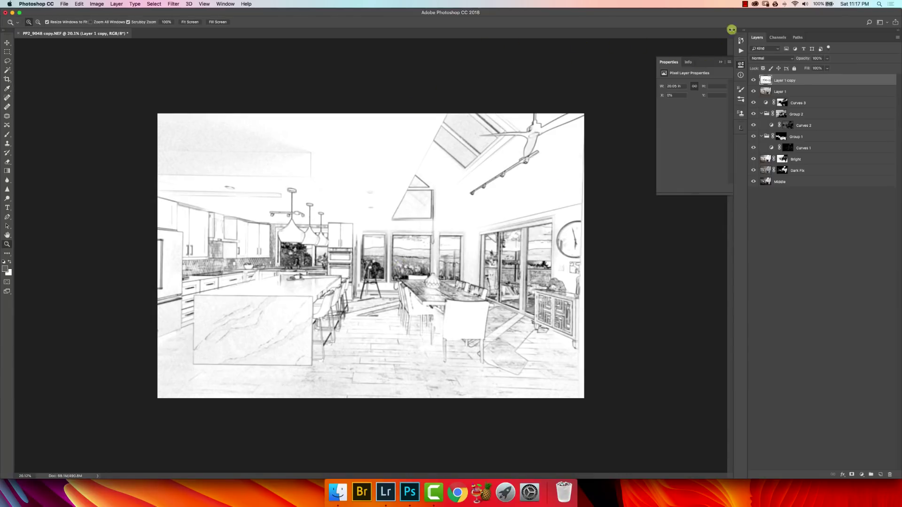
Load the RGB channel of the edge image as a selection, delete the edge layer and mask Layer 1 with that selection.
left_click(783, 38)
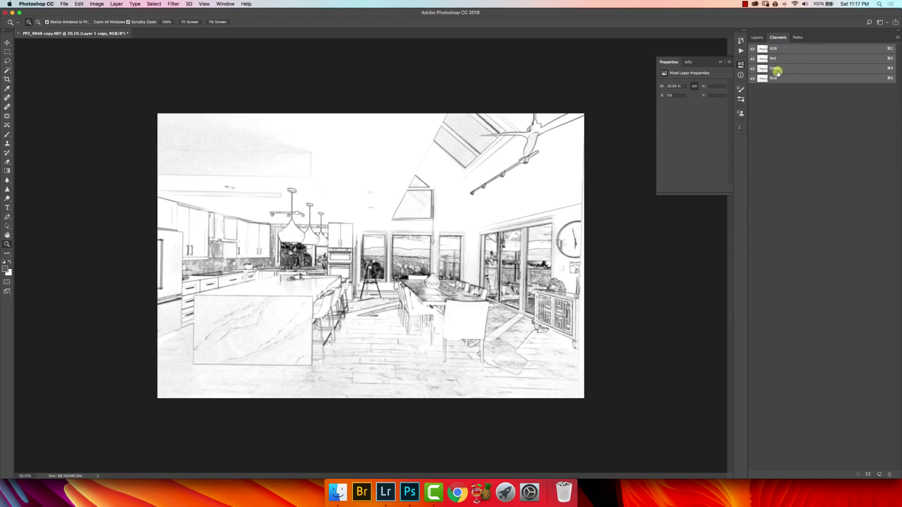
left_click(764, 50, "super")
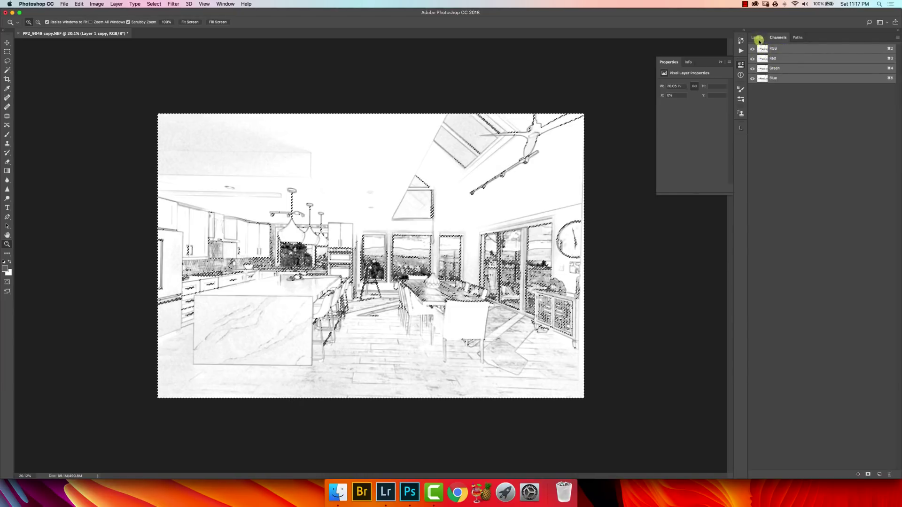
left_click(757, 38)
left_click_drag(788, 80, 893, 473)
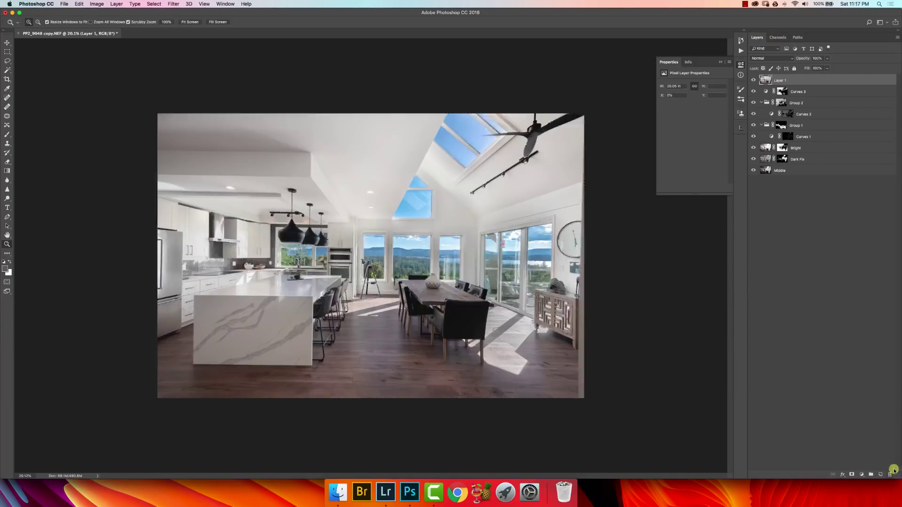
left_click(852, 474)
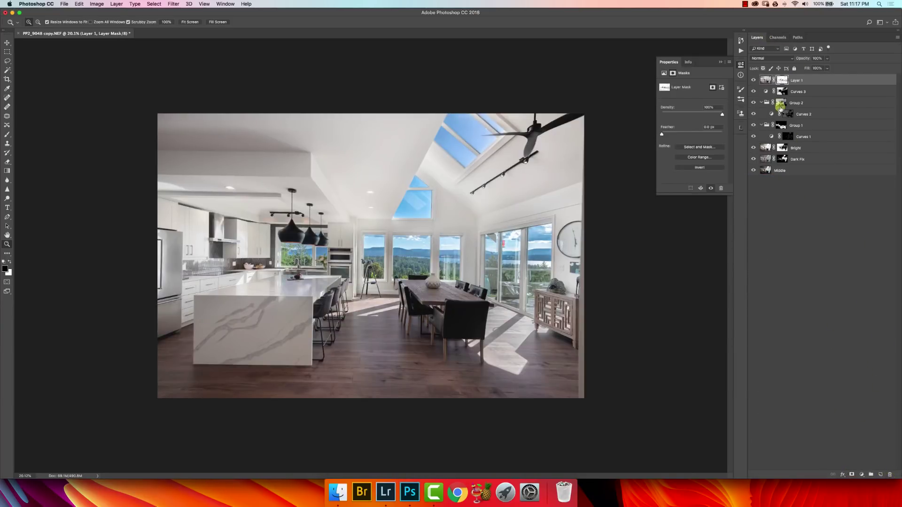
Inspect the Layer 1 mask on its own and return to the layer's image.
left_click(782, 80, "alt")
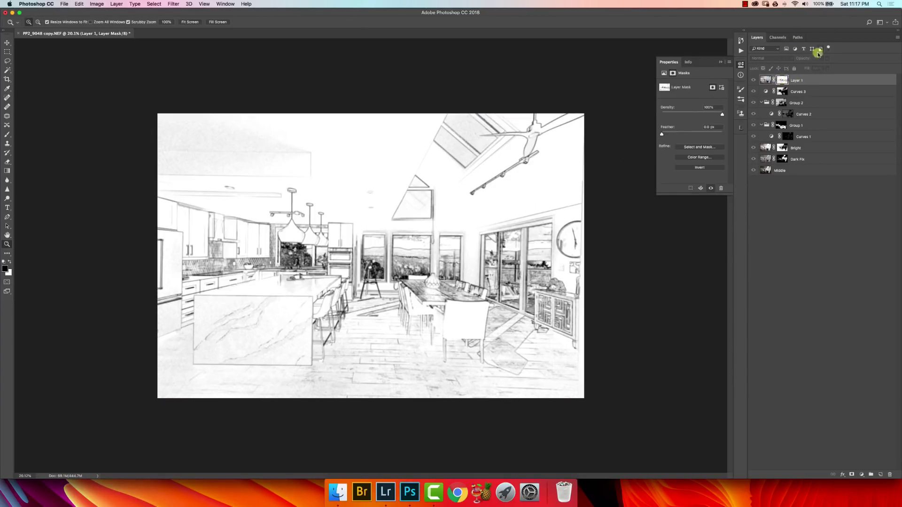
right_click(781, 80)
key("Escape")
left_click(766, 81)
left_click(767, 80)
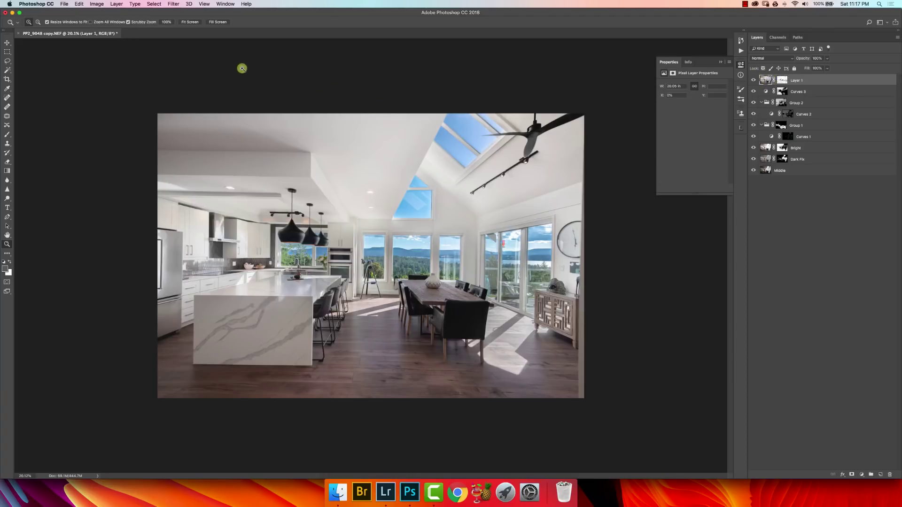
Sharpen the Layer 1 image with Unsharp Mask, increasing the amount with a radius of 1.0 pixels and threshold 0.
left_click(170, 4)
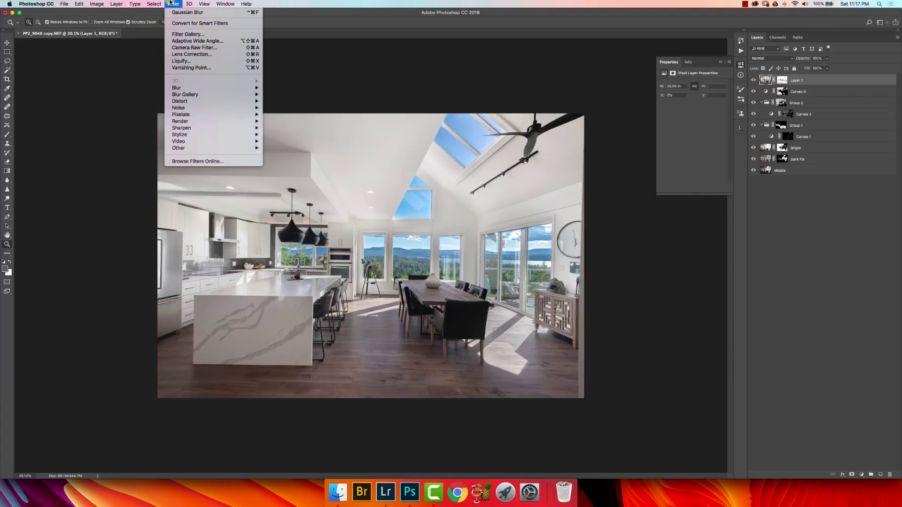
mouse_move(247, 127)
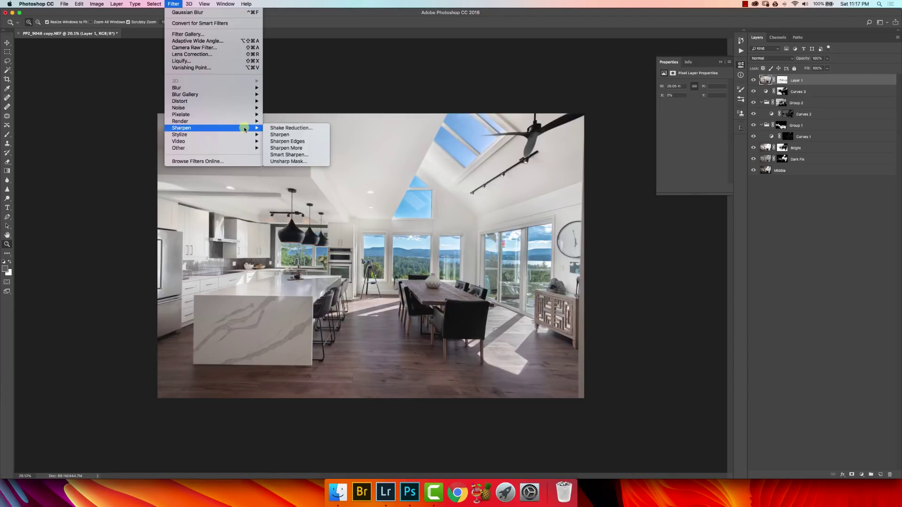
left_click(299, 173)
left_click(154, 4)
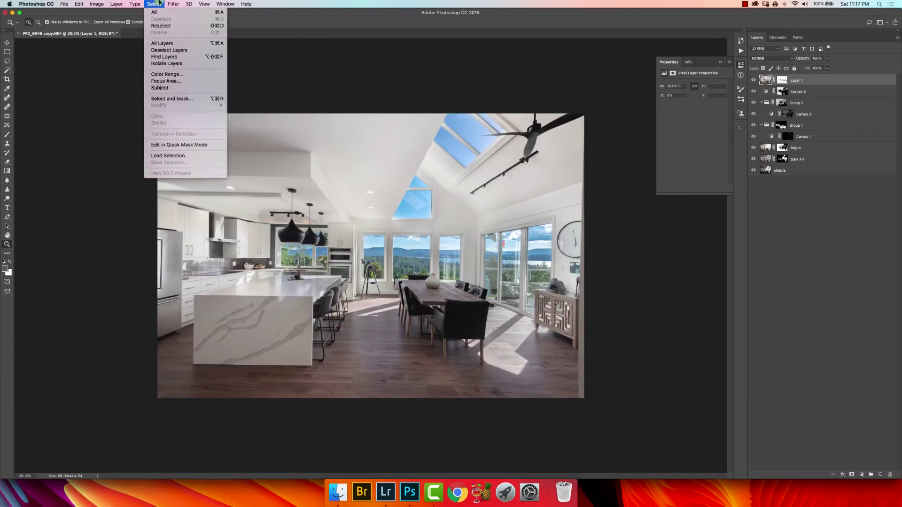
mouse_move(172, 4)
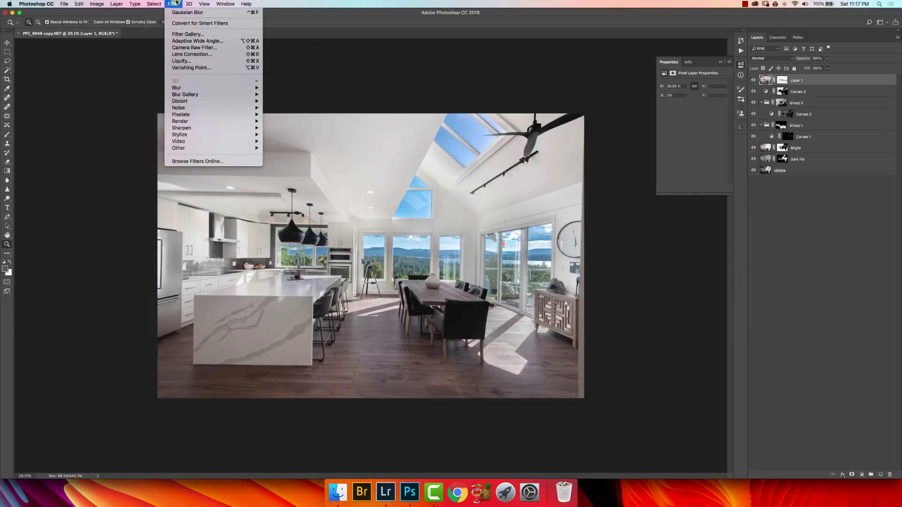
mouse_move(223, 129)
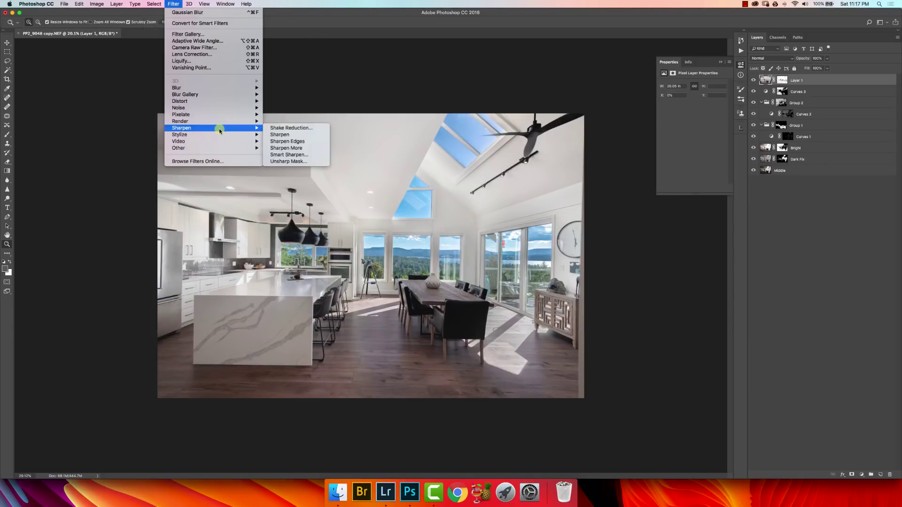
left_click(290, 162)
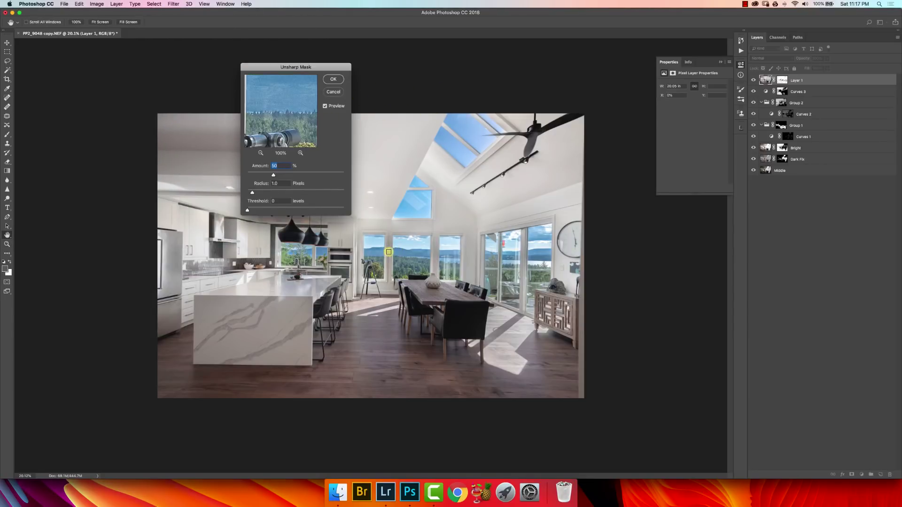
left_click(389, 252)
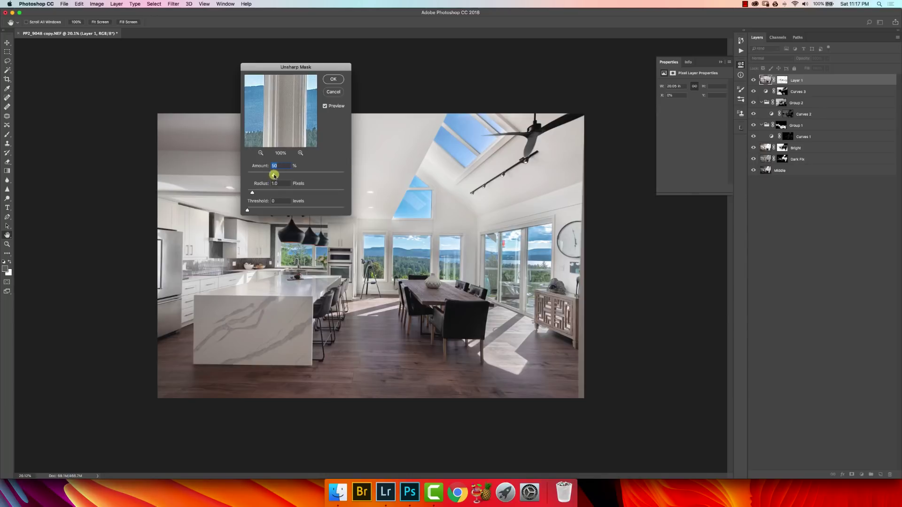
mouse_move(274, 176)
left_mouse_down()
mouse_move(305, 174)
mouse_move(292, 176)
left_mouse_up()
left_click_drag(293, 177, 295, 177)
key("Return")
Compare the sharpening around the telescope and windows with Layer 1 hidden and shown.
key("z")
left_click_drag(392, 278, 456, 274)
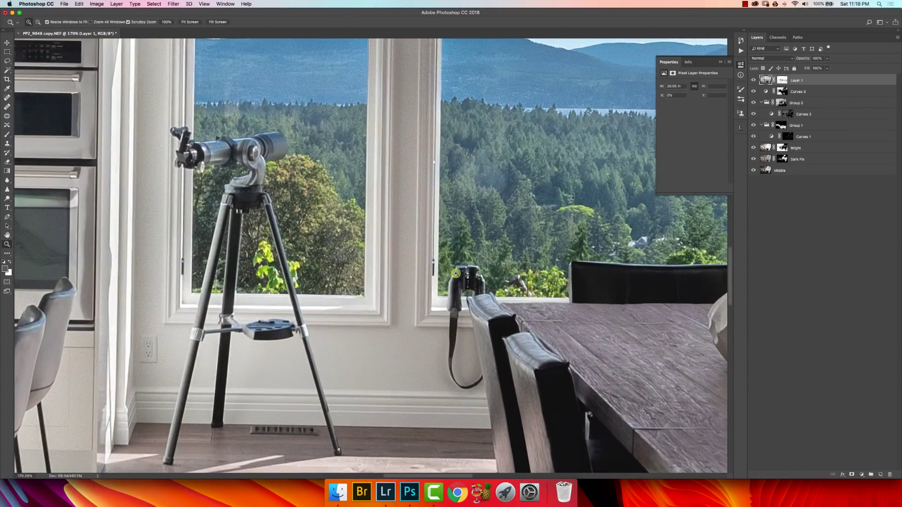
left_click(756, 80)
left_click(755, 80)
left_click(755, 80)
left_click(756, 80)
left_click(756, 79)
left_click(756, 80)
Stamp all visible layers into a new merged layer above Layer 1.
key("super+0")
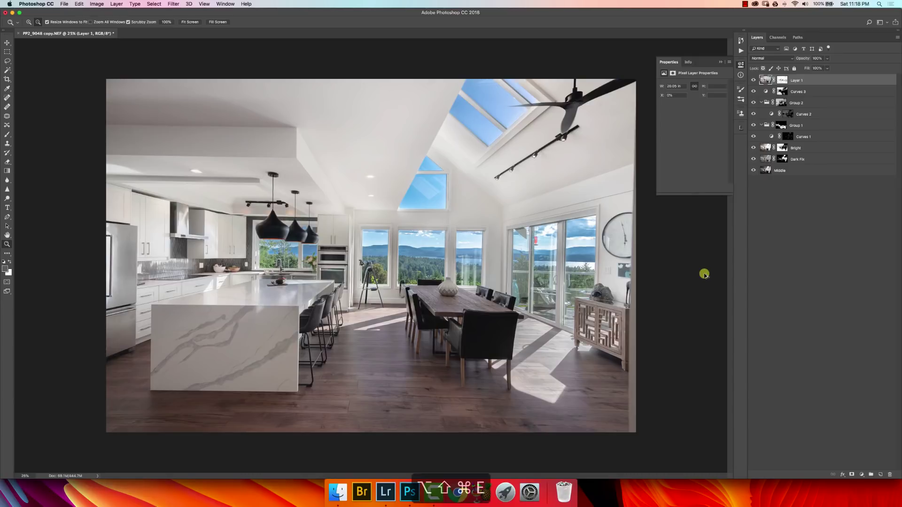
key("super+alt+shift+e")
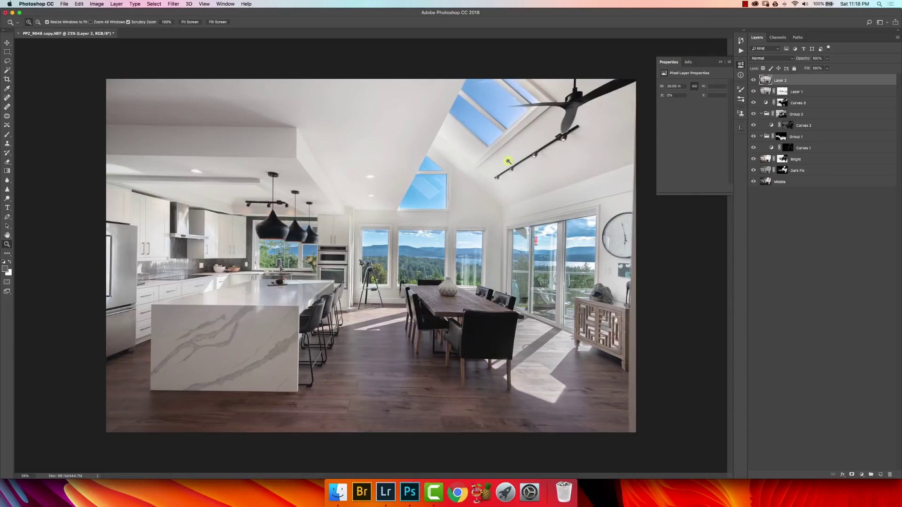
Hide every layer beneath the merged Layer 2 and collapse the layer properties.
left_click_drag(754, 92, 740, 248)
left_click(754, 182)
left_click(741, 66)
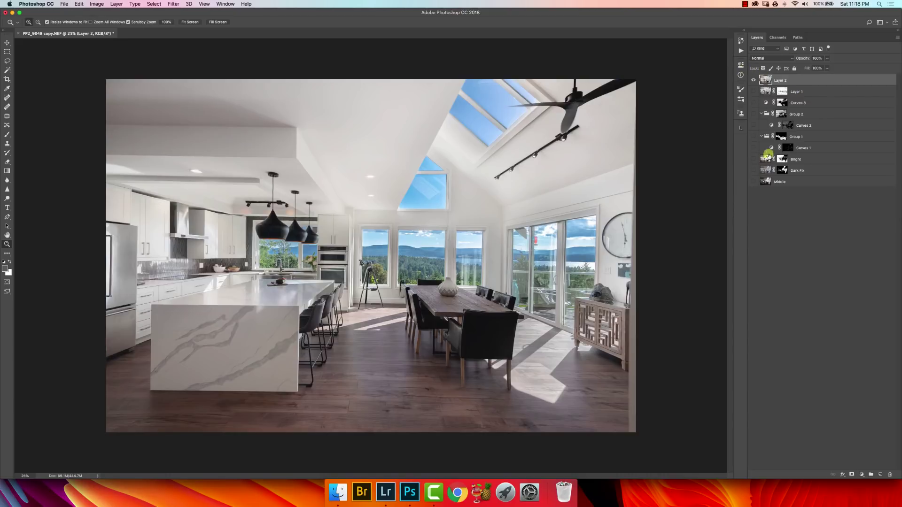
Show the rulers and place two vertical guides by the fridge and patio doors and two horizontal guides across the ceiling and the island's base.
key("g")
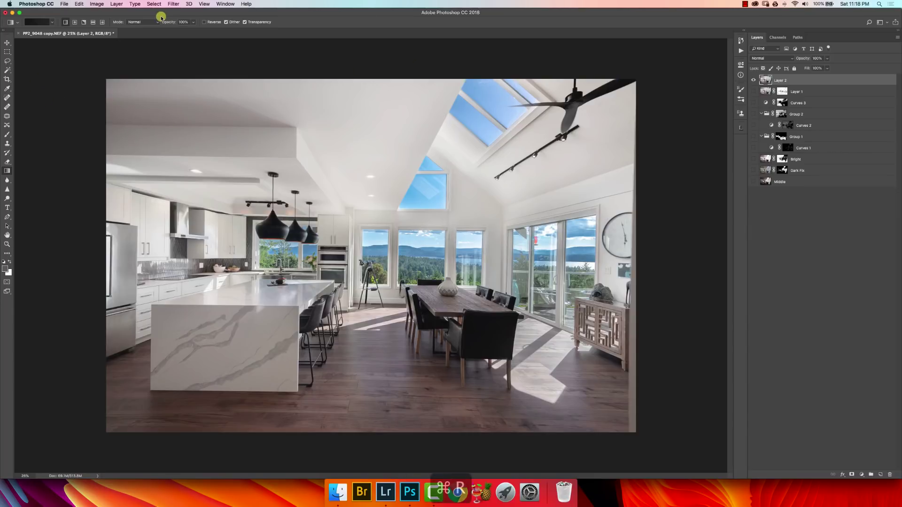
key("super+r")
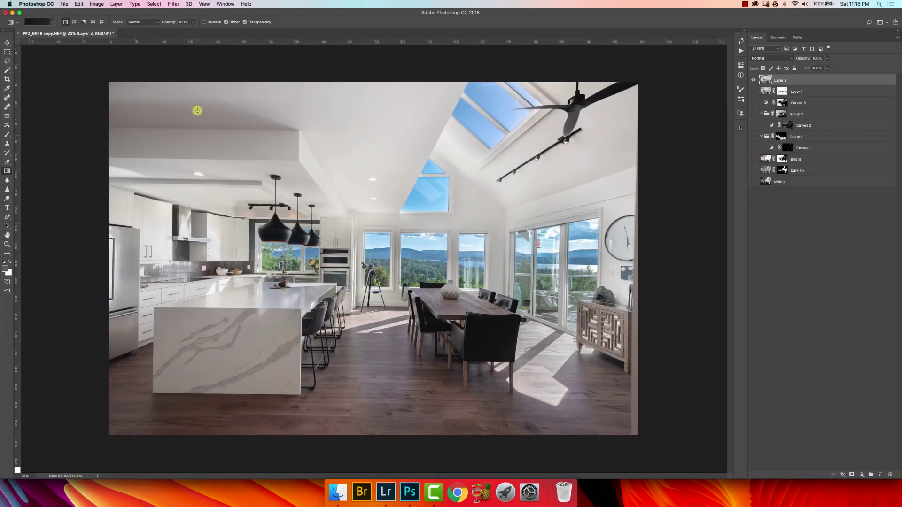
key("b")
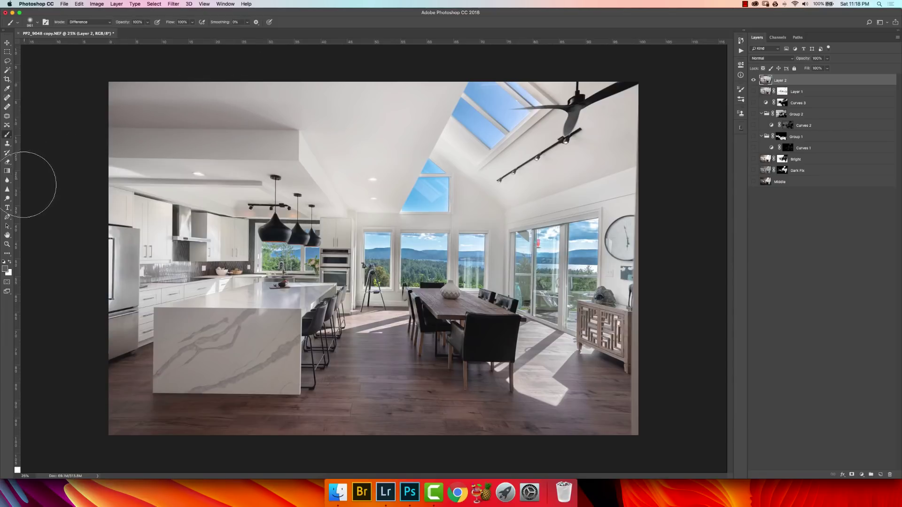
left_click_drag(16, 184, 139, 187)
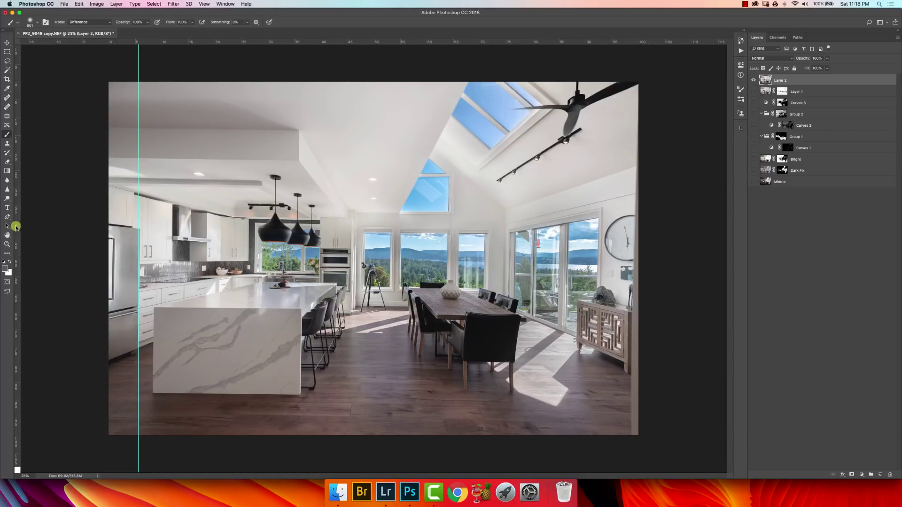
left_click_drag(16, 225, 569, 230)
left_click_drag(367, 41, 358, 155)
mouse_move(367, 38)
left_mouse_down()
mouse_move(364, 377)
mouse_move(373, 419)
mouse_move(377, 396)
left_mouse_up()
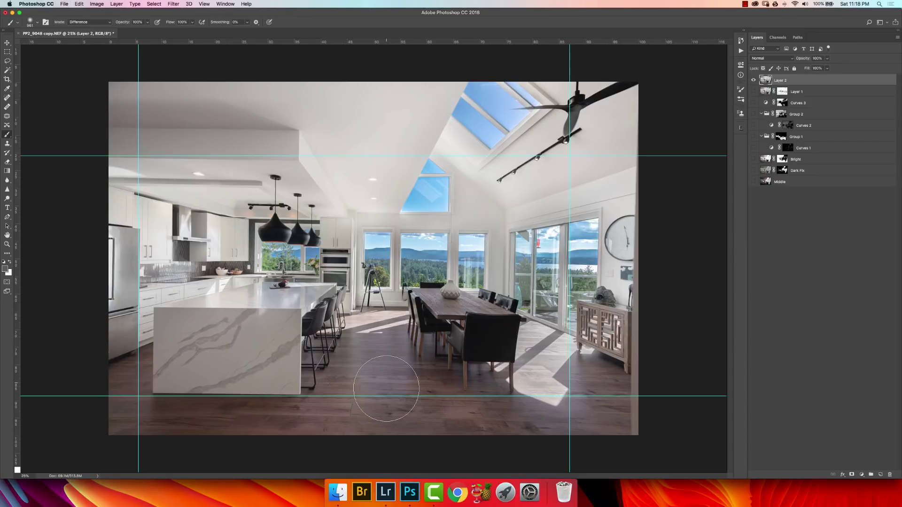
Start a Distort transform on Layer 2 and pull its lower-right and upper-left corners slightly outward to straighten the verticals.
key("super+t")
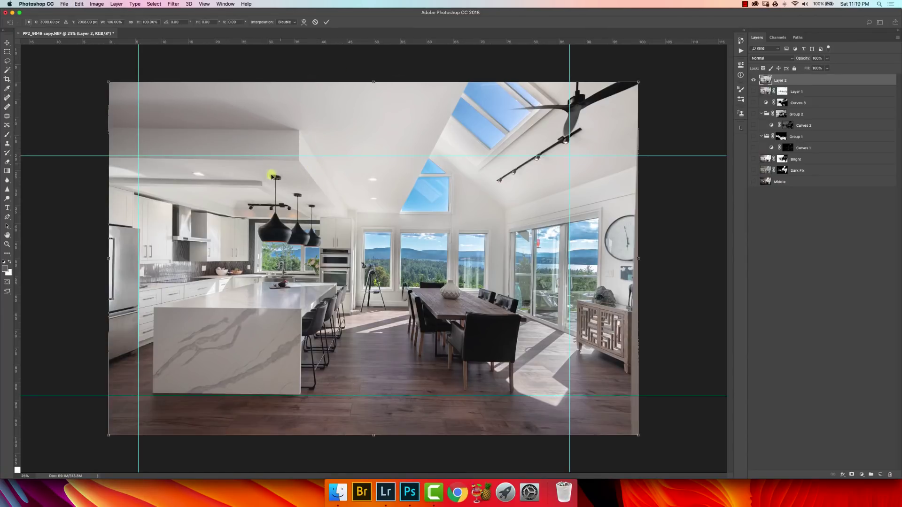
right_click(362, 193)
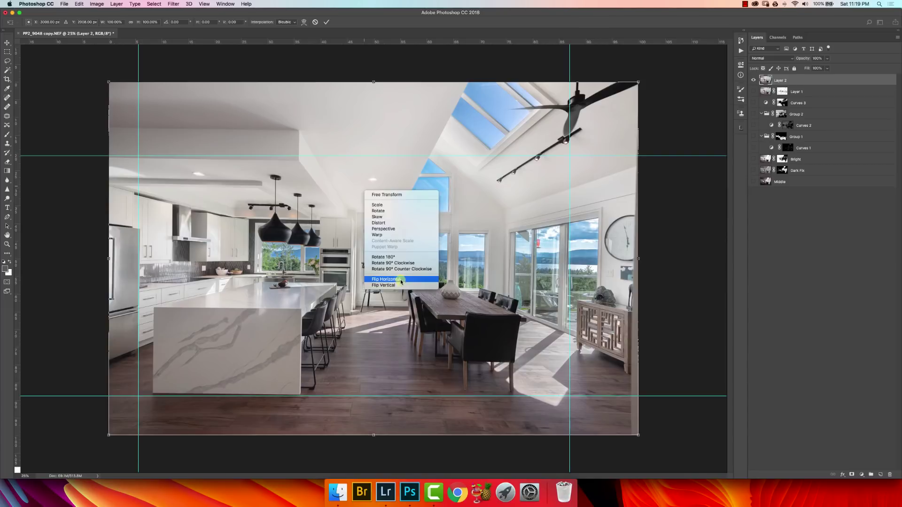
left_click(422, 220)
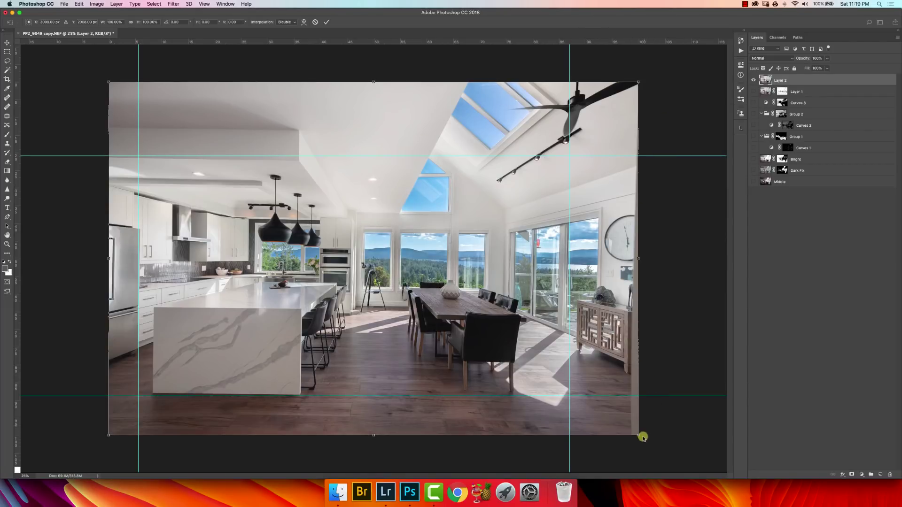
left_click_drag(641, 438, 648, 440)
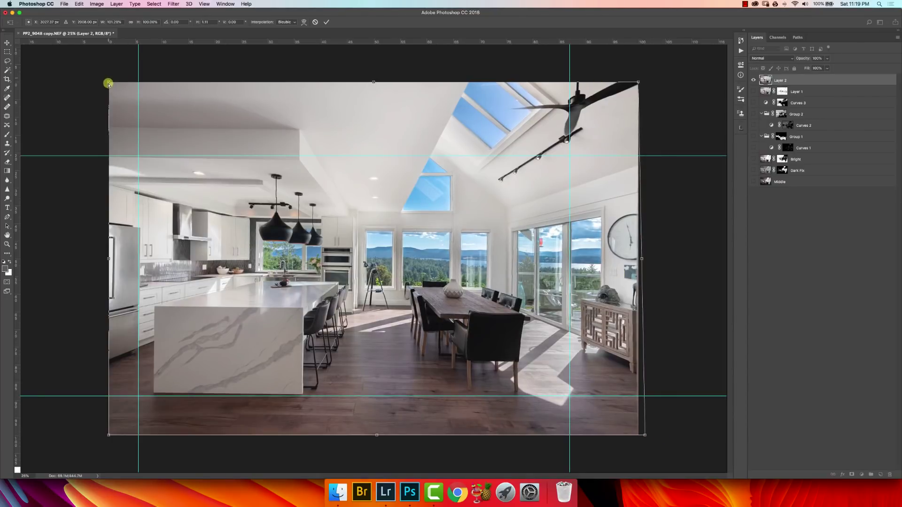
left_click_drag(107, 84, 101, 83)
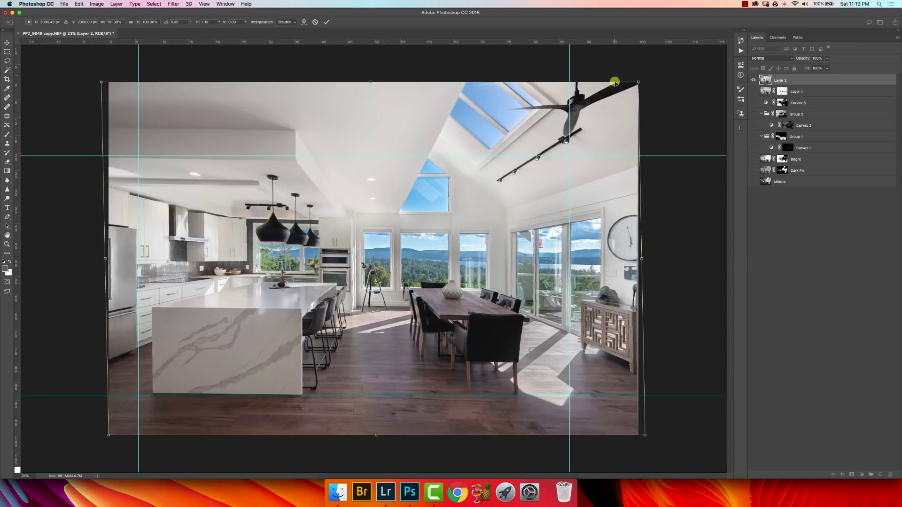
Raise Layer 2's upper-right corner, nudge its lower corners outward to level the room against the guides, and apply the distortion.
left_click_drag(638, 82, 638, 70)
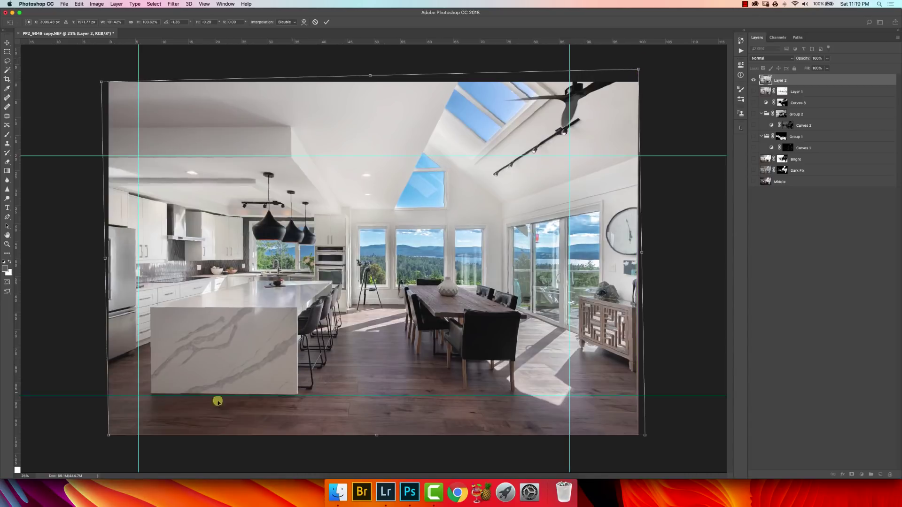
left_click_drag(108, 438, 108, 439)
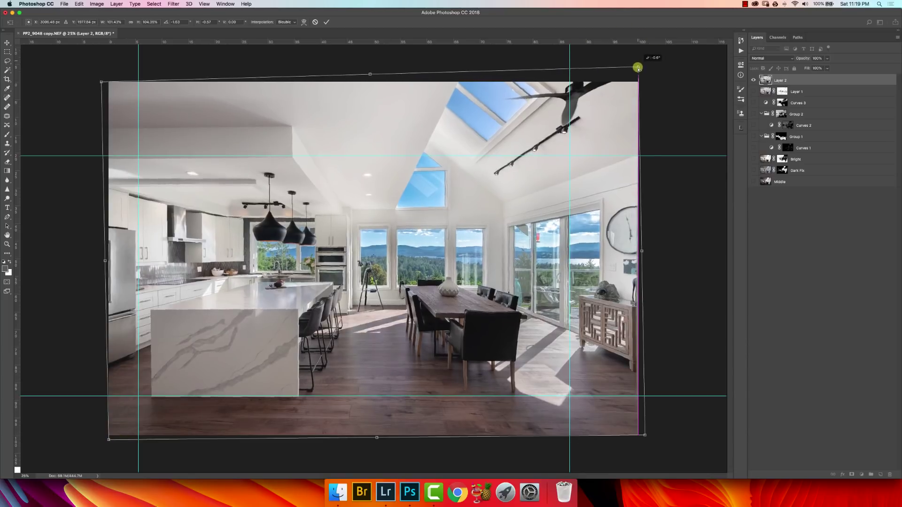
left_click_drag(638, 68, 639, 72)
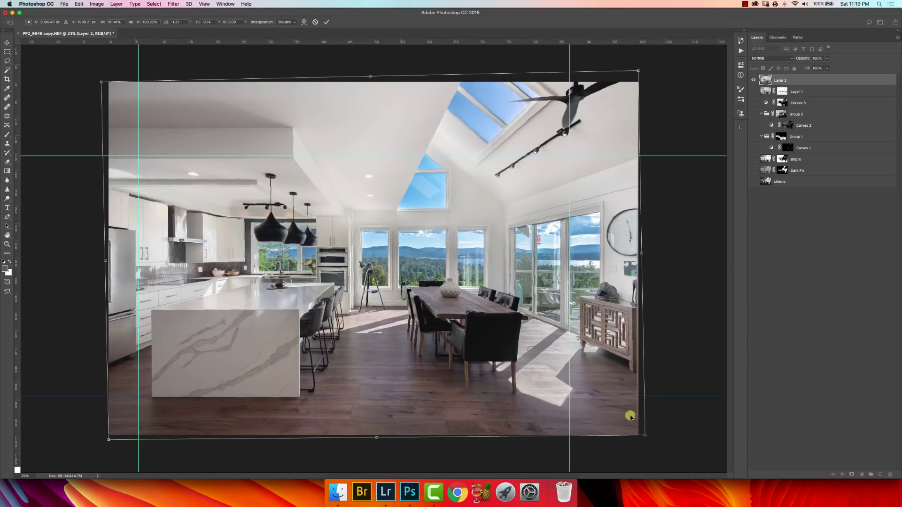
left_click_drag(646, 436, 648, 435)
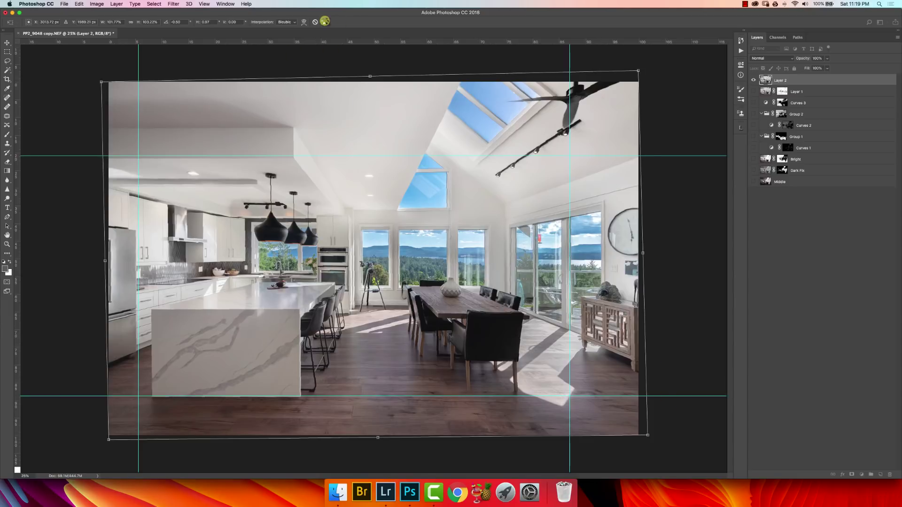
left_click(325, 22)
key("b")
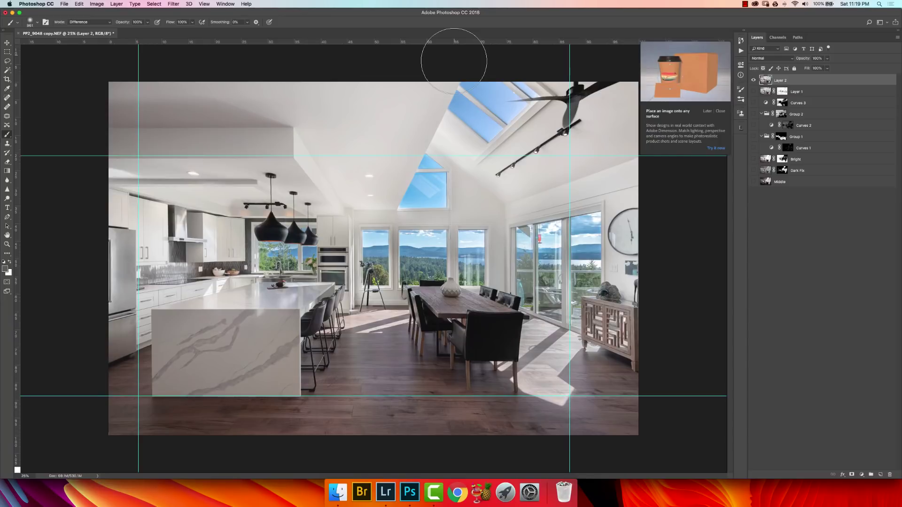
left_click(720, 111)
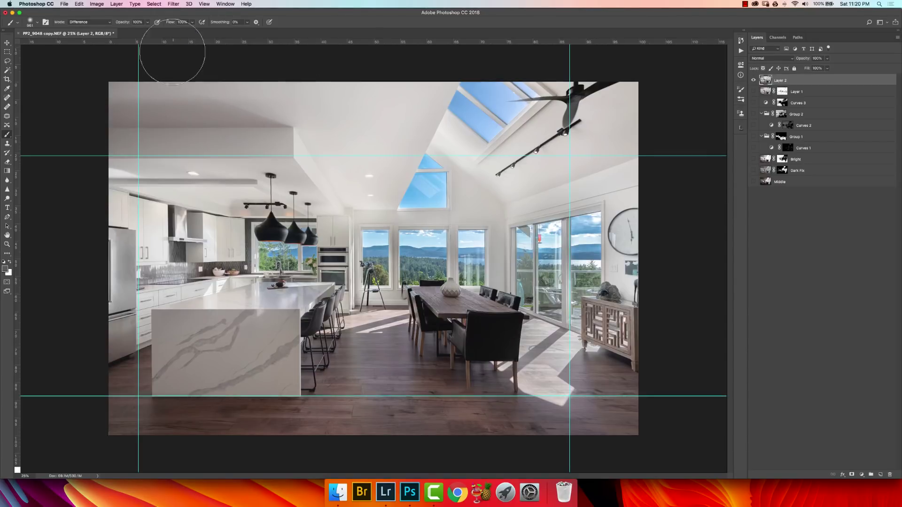
Clear all guides from the document.
left_click(195, 4)
mouse_move(204, 4)
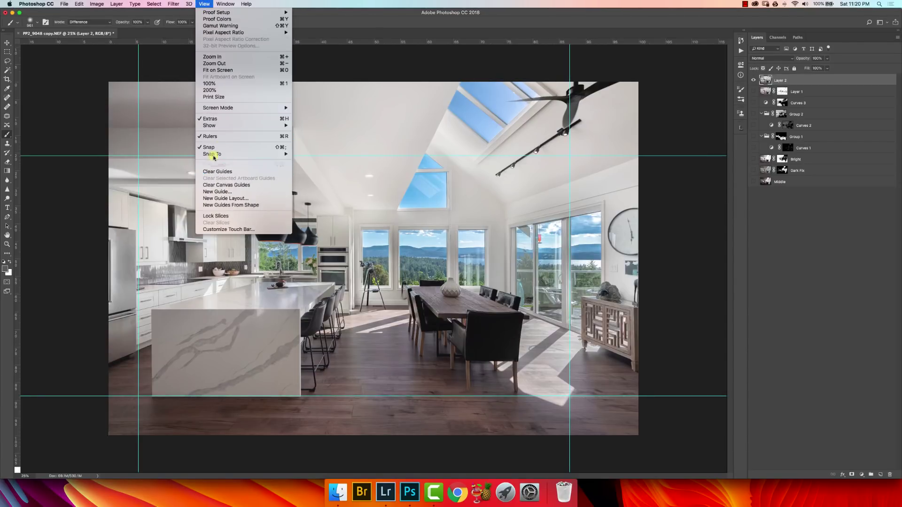
left_click(231, 126)
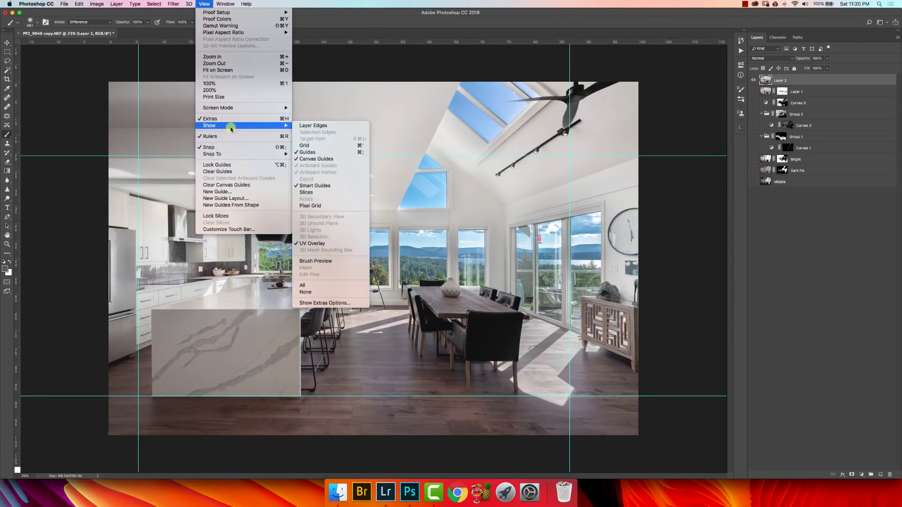
left_click(239, 172)
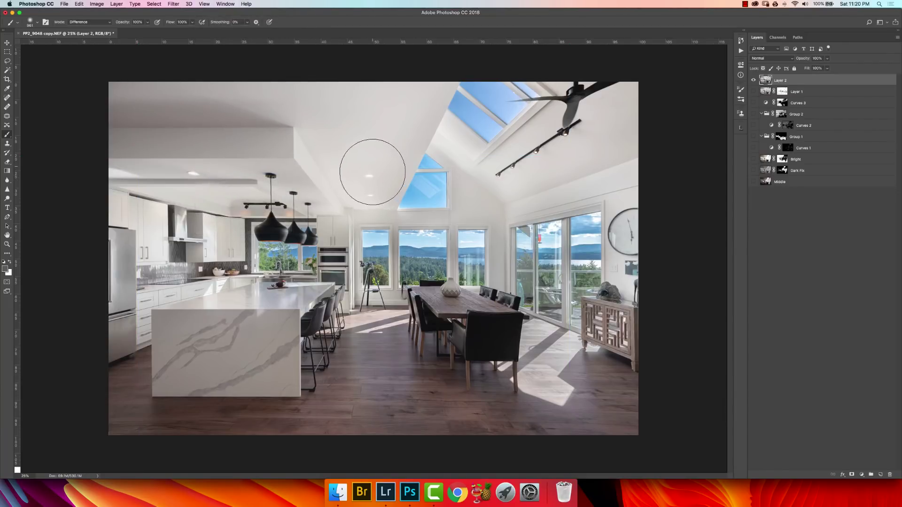
left_click(746, 4)
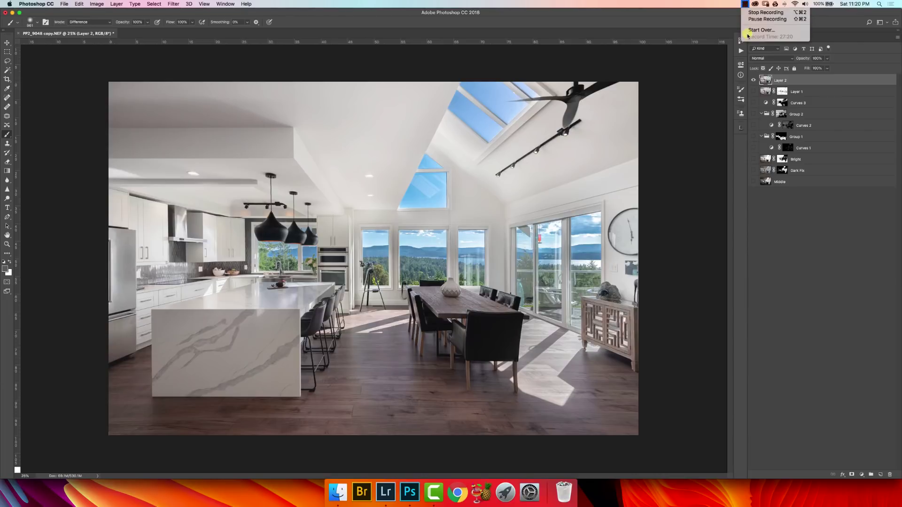